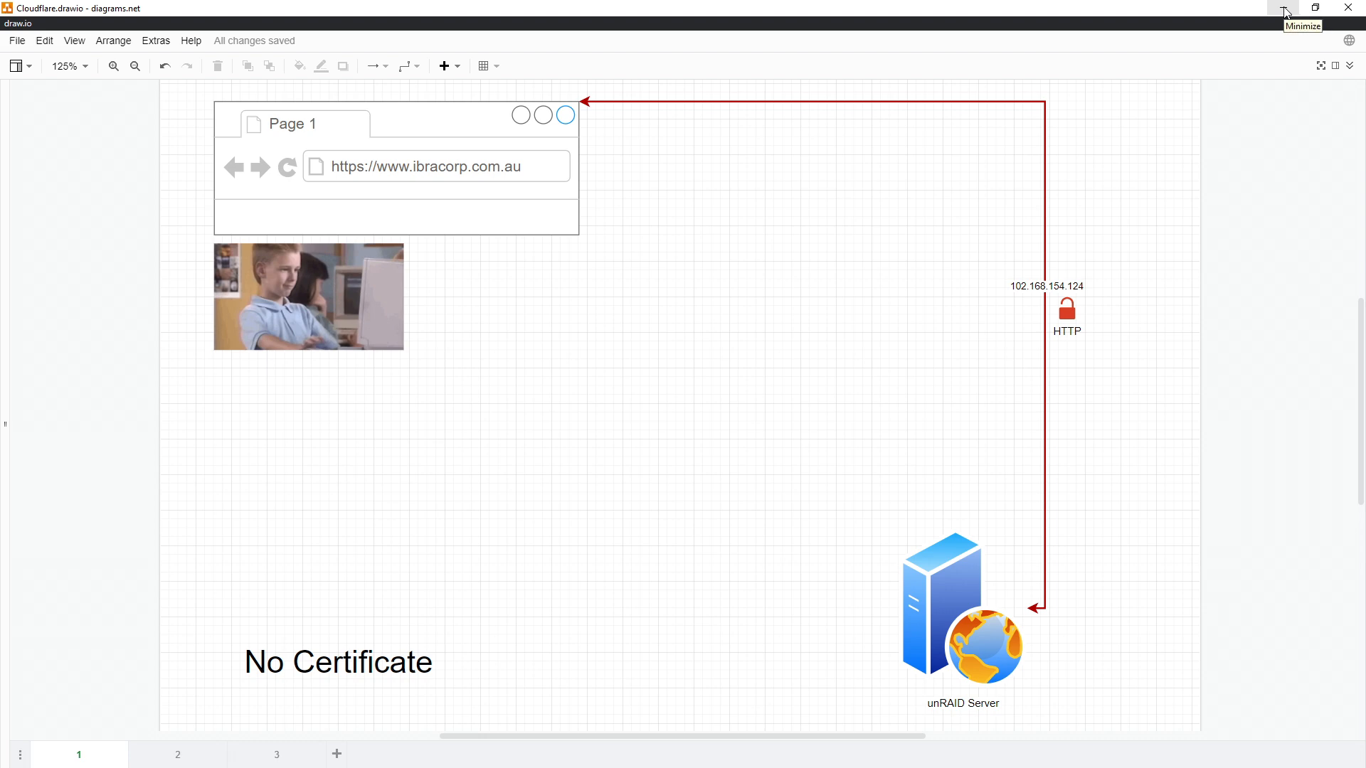
Switch to Google Domains in the browser and search for the domain name ibracorp.
{"action": "left_click", "coordinate": [1285, 10]}
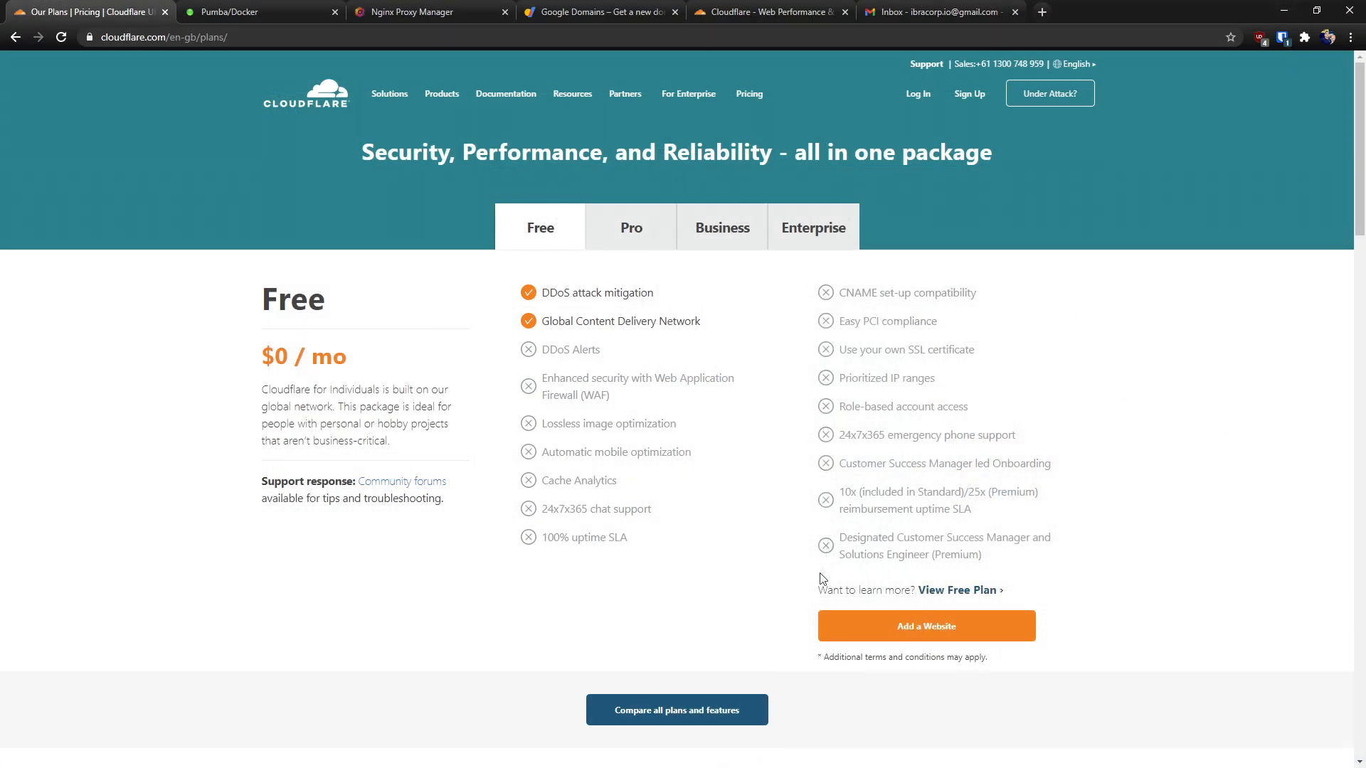
{"action": "left_click", "coordinate": [635, 16]}
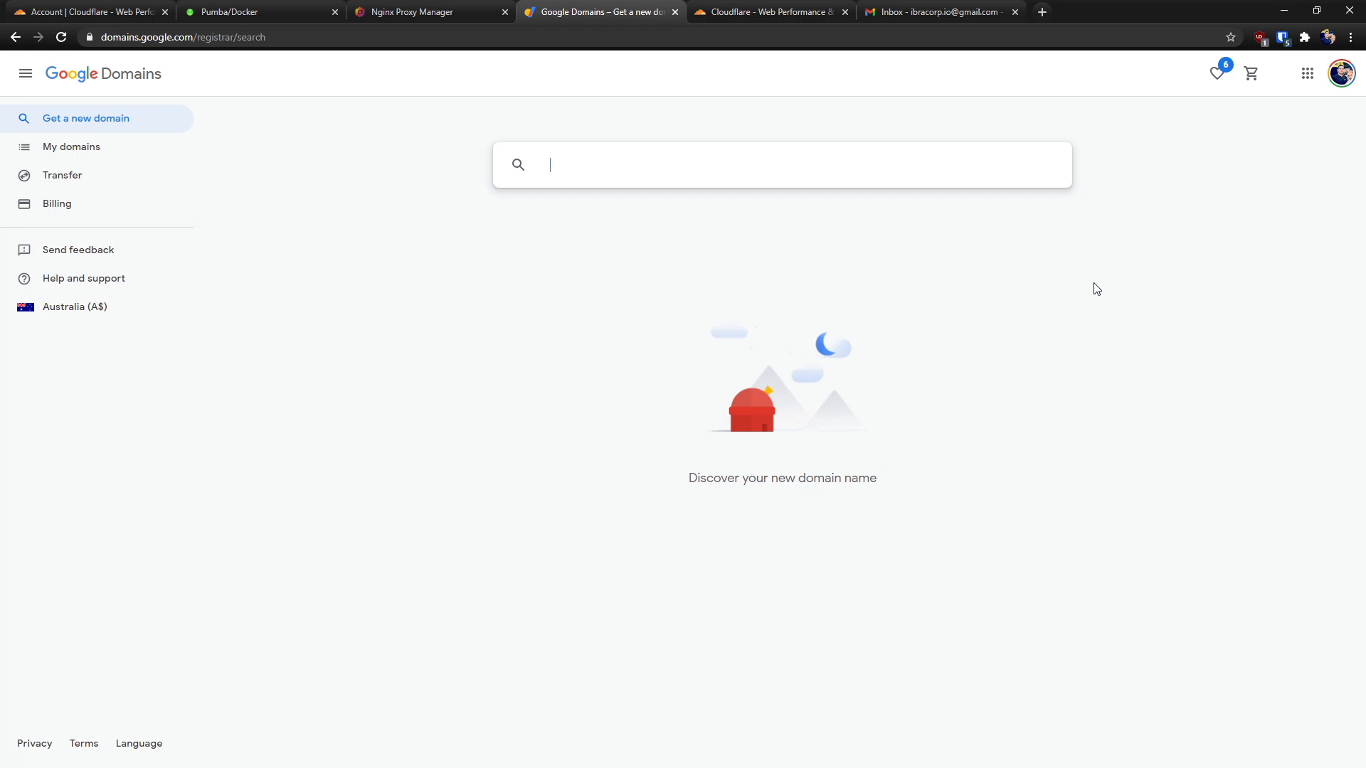
{"action": "type", "text": "ibracorp"}
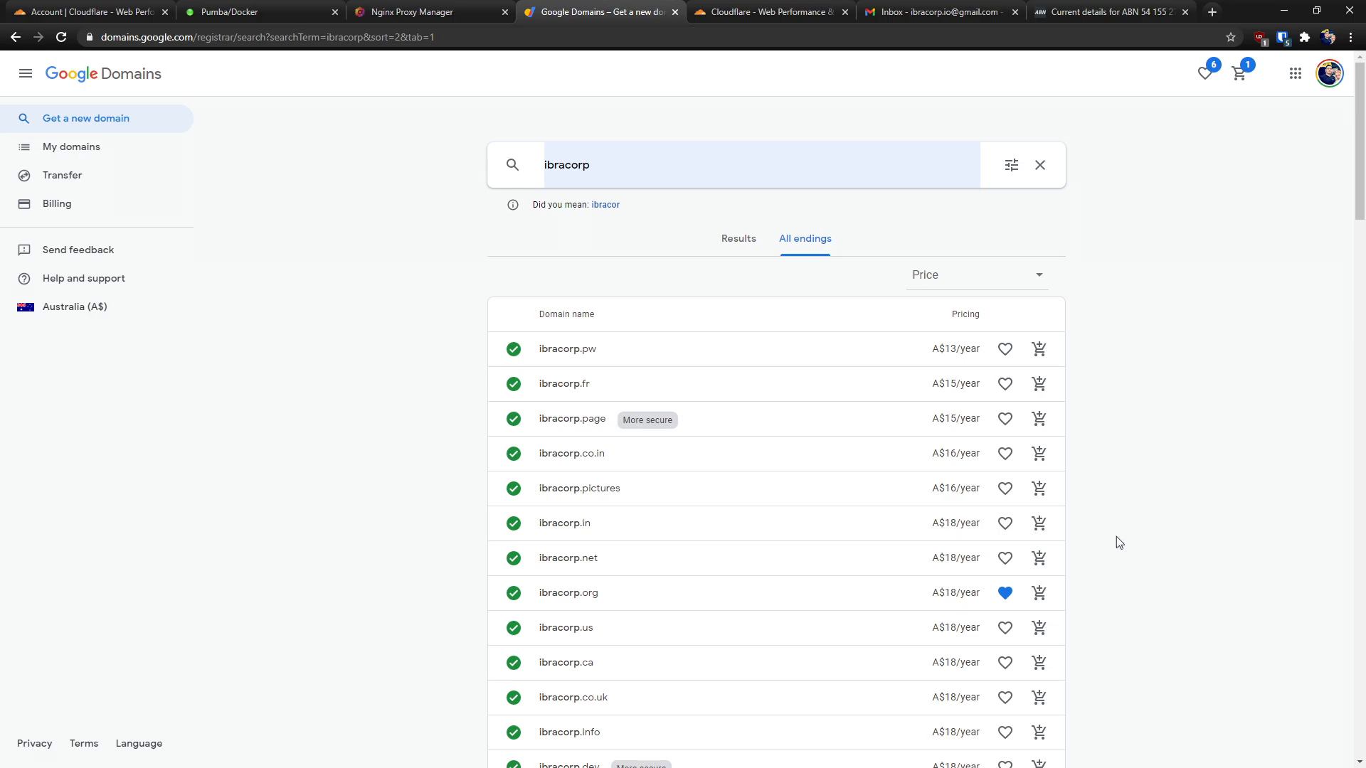
Add ibracorp.org to the basket and check out with a one-year registration and no Google Workspace email.
{"action": "left_click", "coordinate": [1039, 594]}
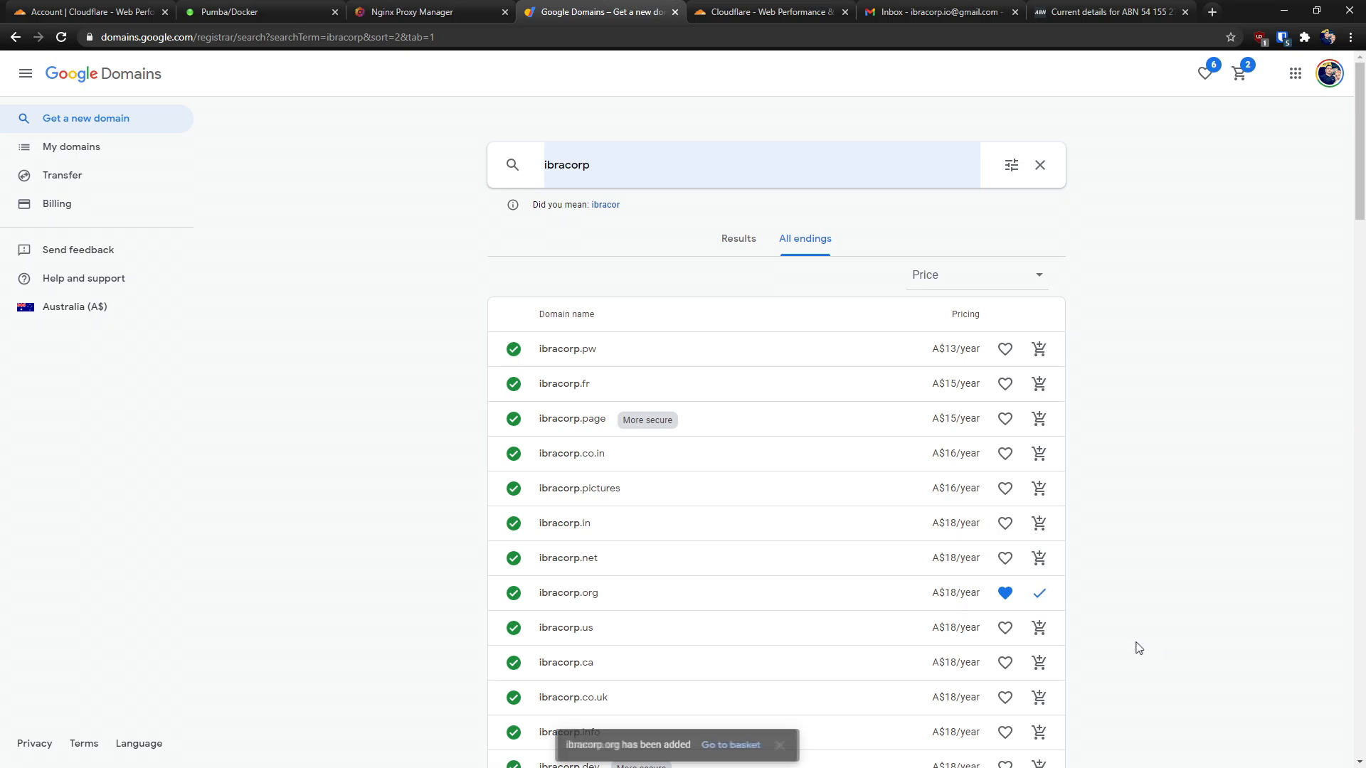
{"action": "left_click", "coordinate": [831, 743]}
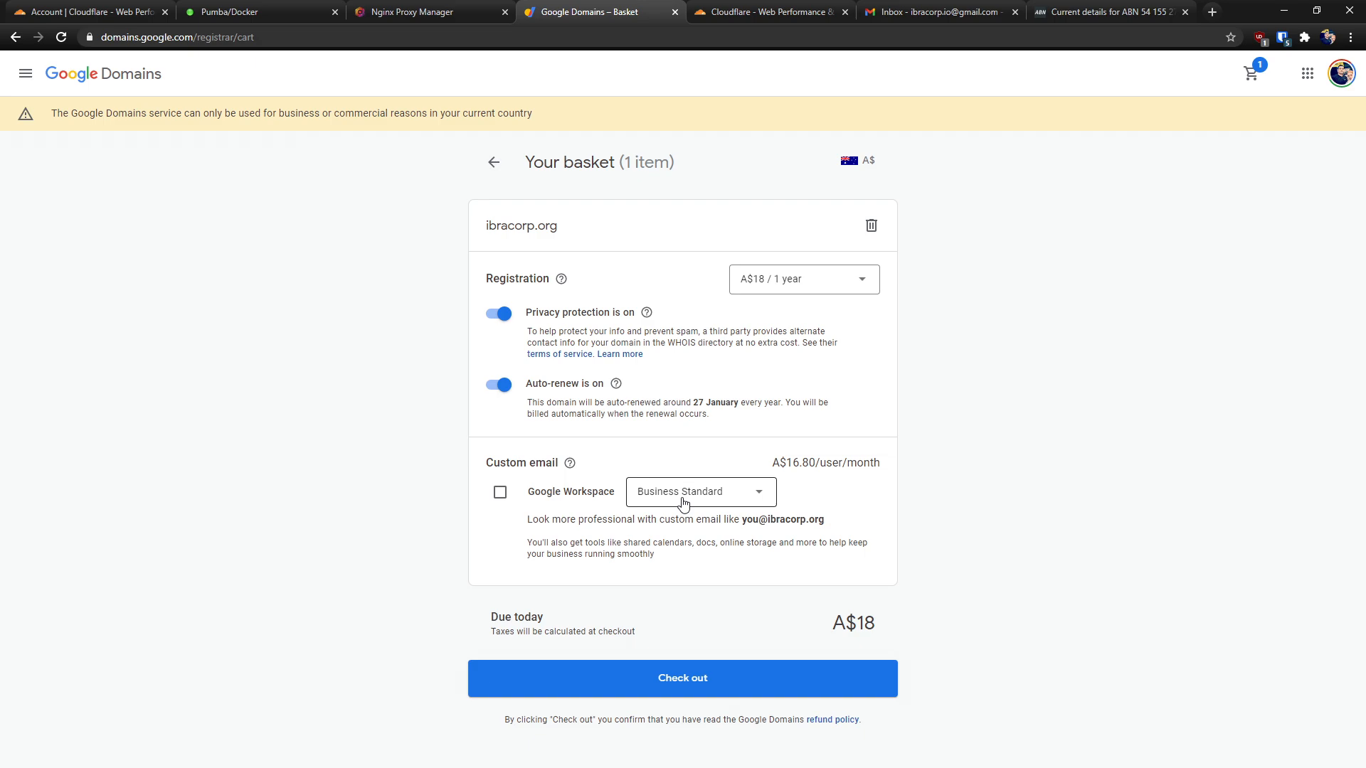
{"action": "left_click_drag", "start_coordinate": [824, 520], "coordinate": [767, 531]}
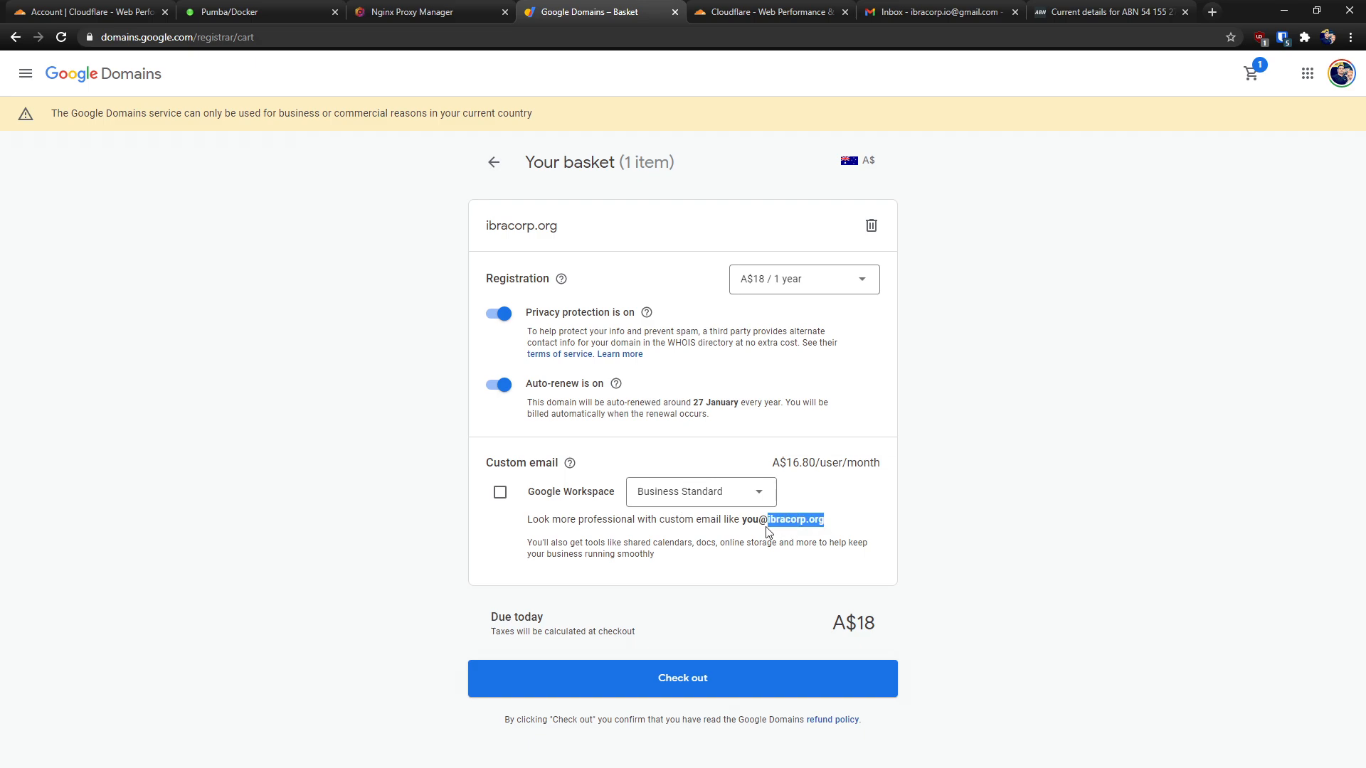
{"action": "left_click", "coordinate": [768, 531]}
{"action": "left_click", "coordinate": [702, 681]}
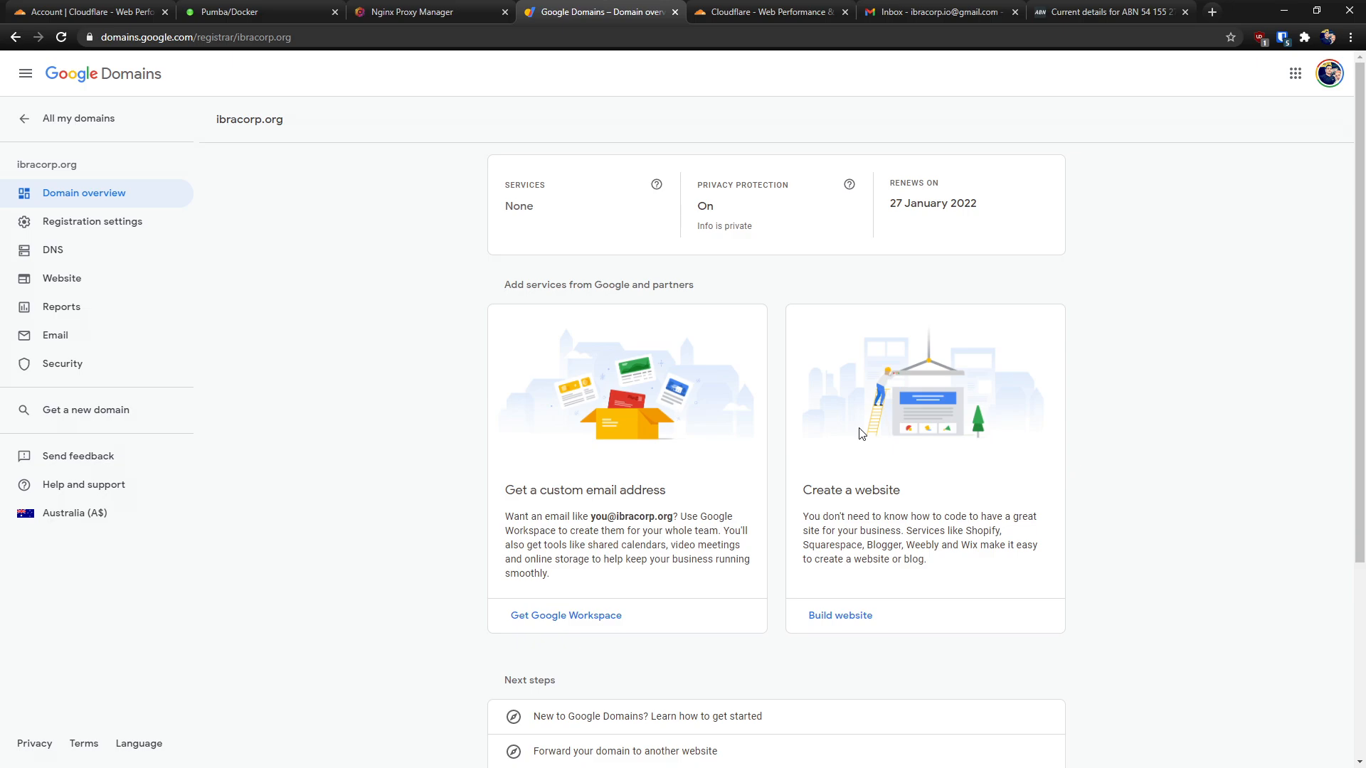
Look through the DNS, Website, Reports, Email and Security pages of ibracorp.org, and return to the domain overview.
{"action": "left_click", "coordinate": [57, 249]}
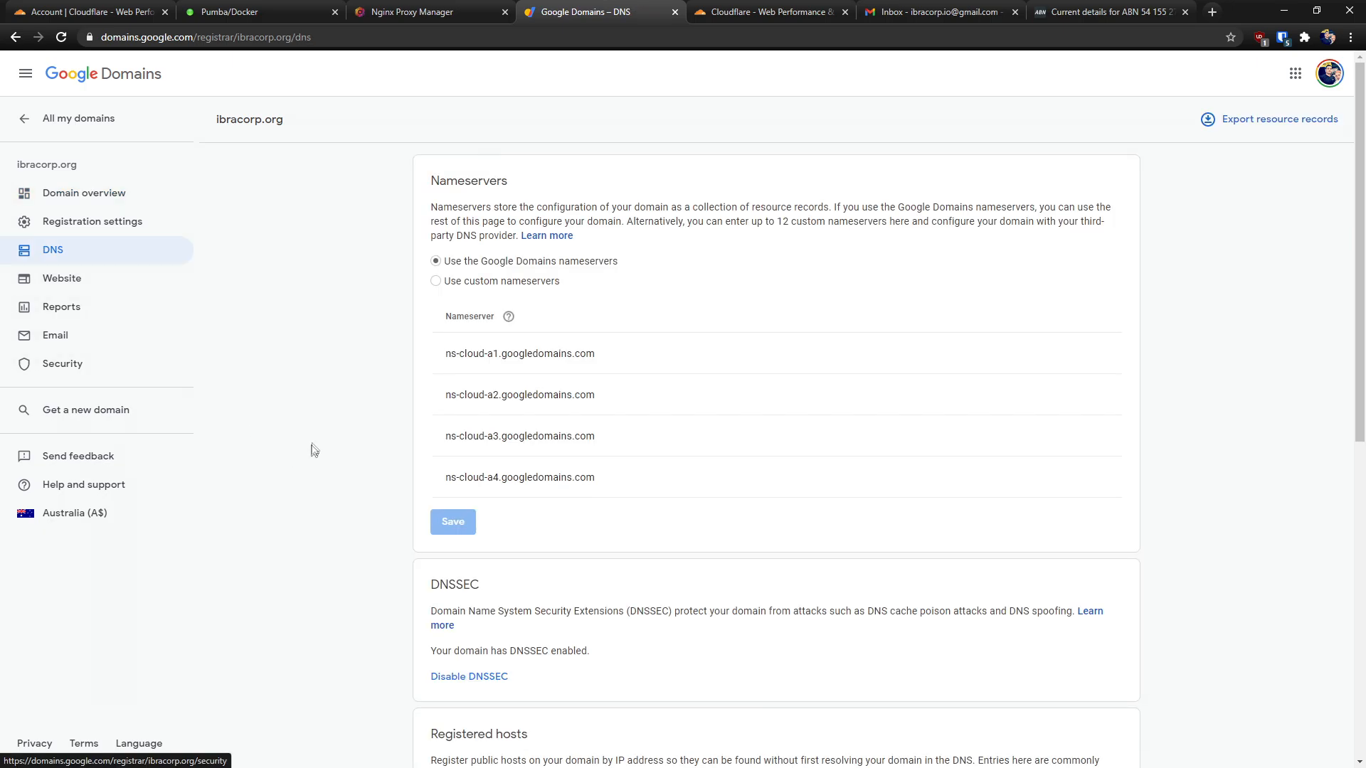
{"action": "left_click", "coordinate": [108, 288]}
{"action": "left_click", "coordinate": [103, 307]}
{"action": "left_click", "coordinate": [97, 344]}
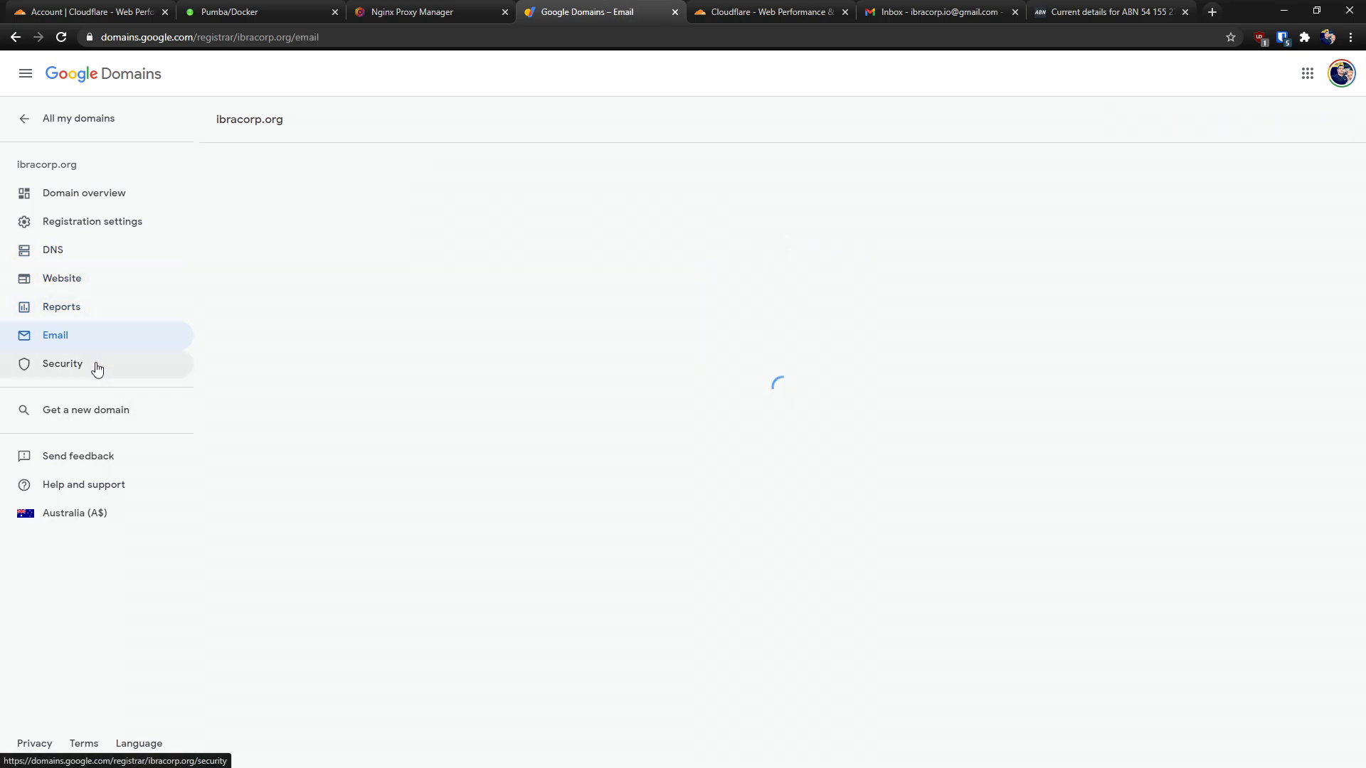
{"action": "left_click", "coordinate": [98, 367]}
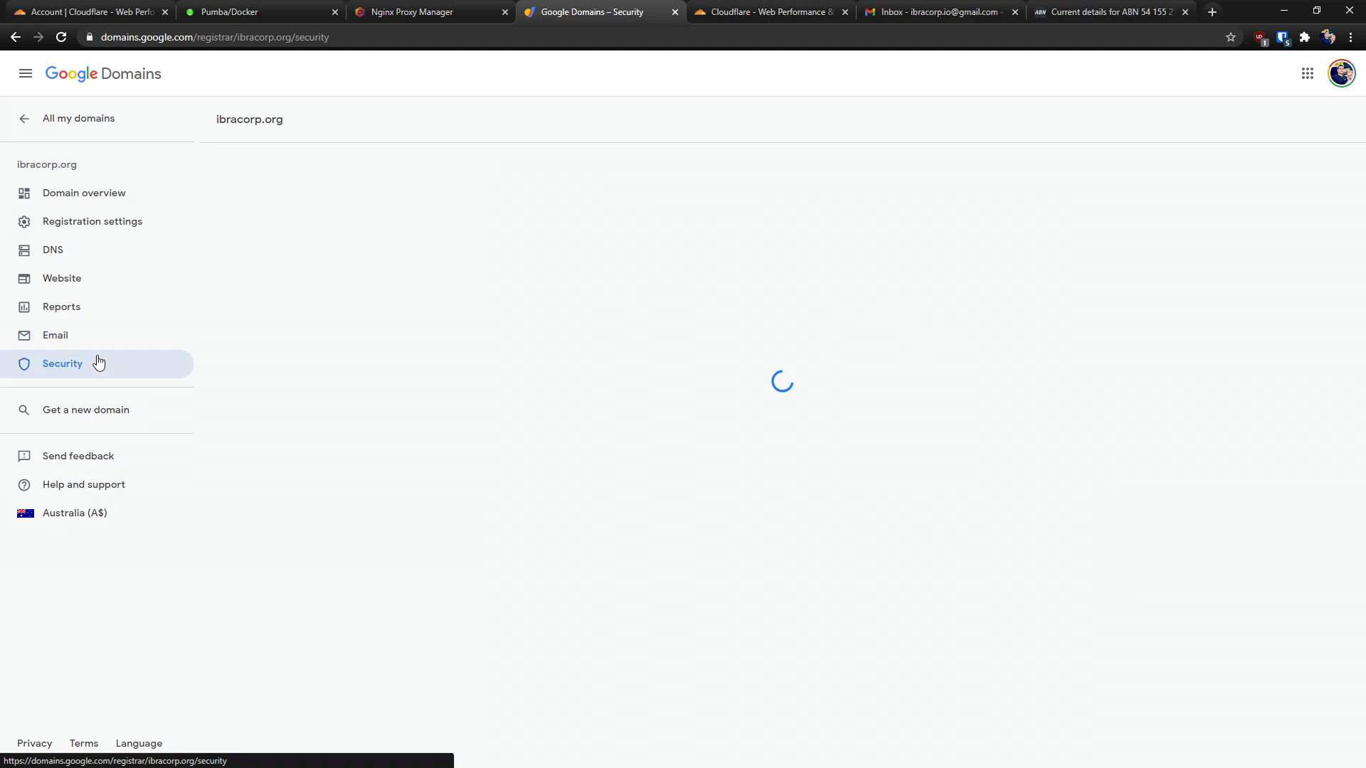
{"action": "left_click", "coordinate": [98, 207]}
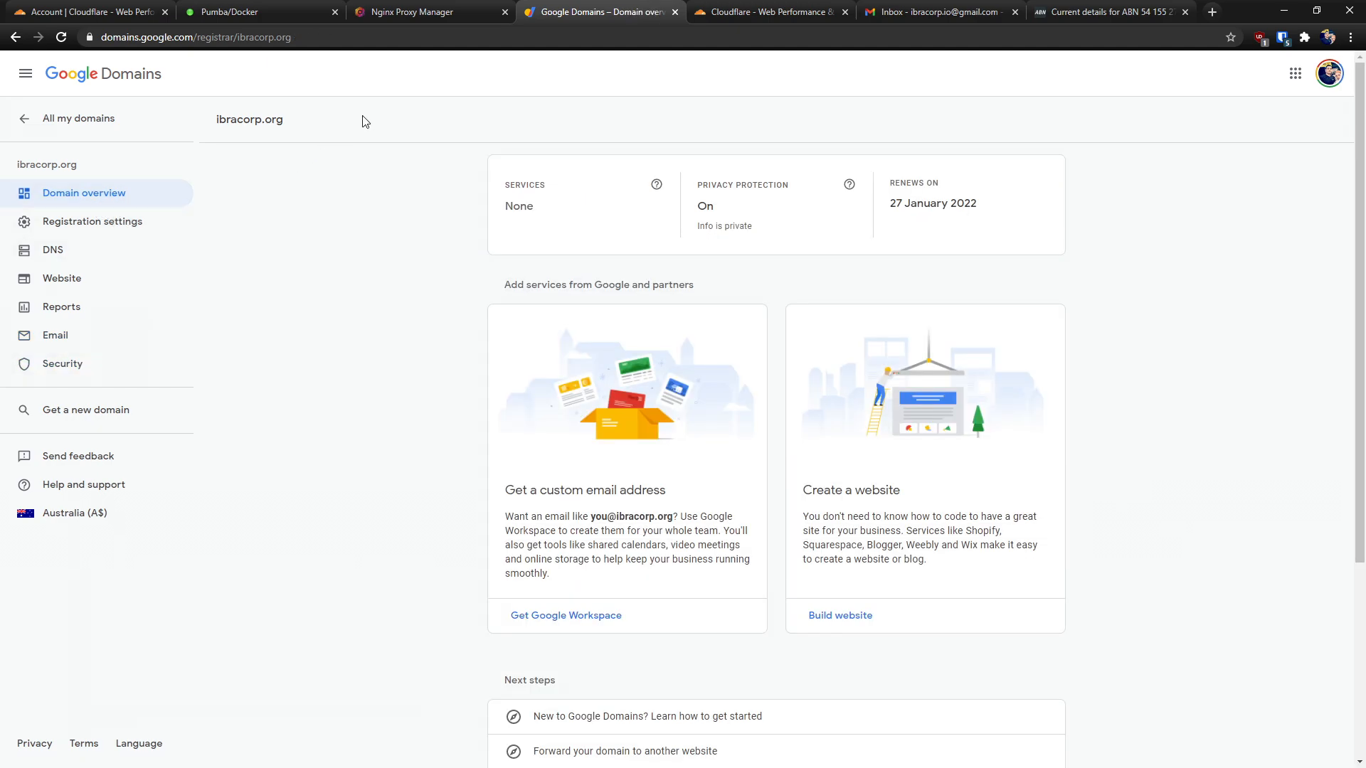
Switch to Cloudflare, add ibracorp.org as a new site and choose the Free plan for it.
{"action": "left_click", "coordinate": [732, 14]}
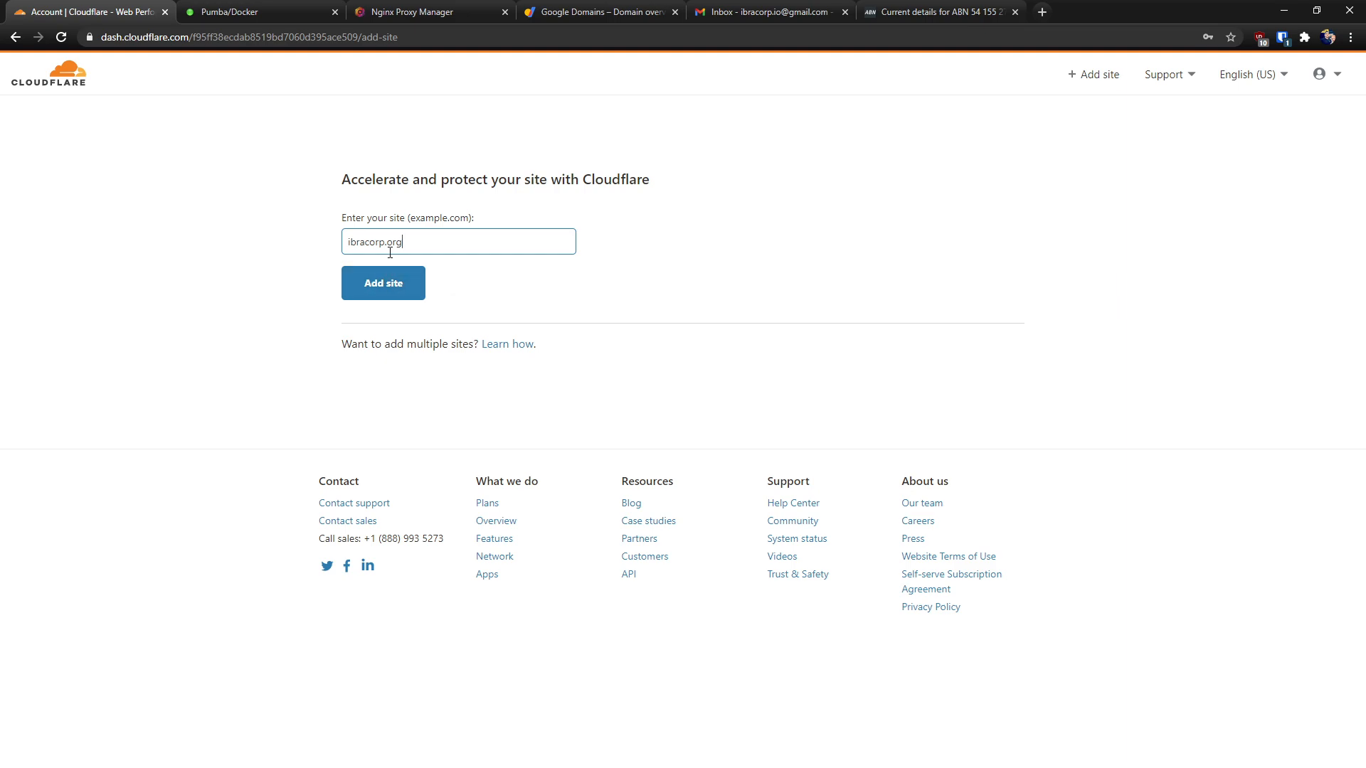
{"action": "left_click", "coordinate": [387, 288]}
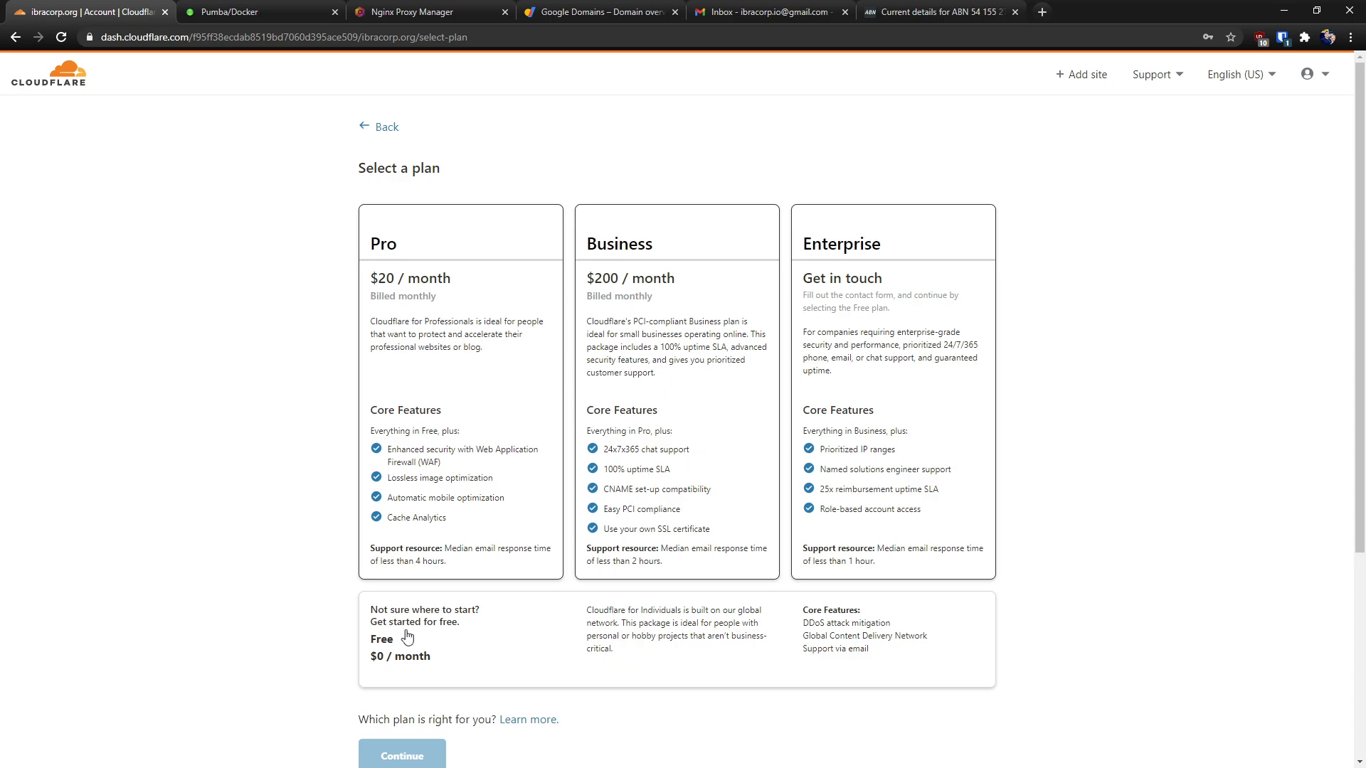
{"action": "scroll", "coordinate": [452, 544], "scroll_direction": "down", "scroll_amount": 2}
{"action": "left_click", "coordinate": [443, 524]}
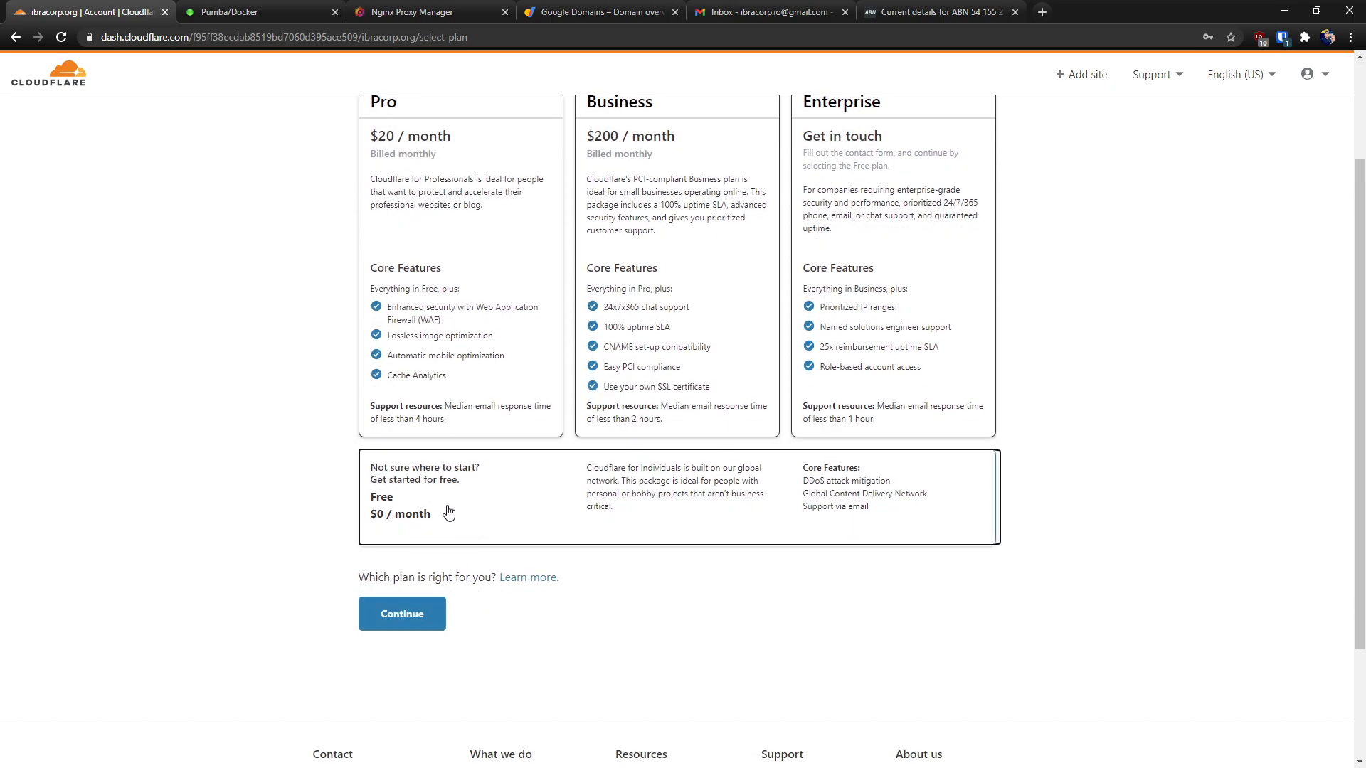
{"action": "left_click", "coordinate": [414, 622]}
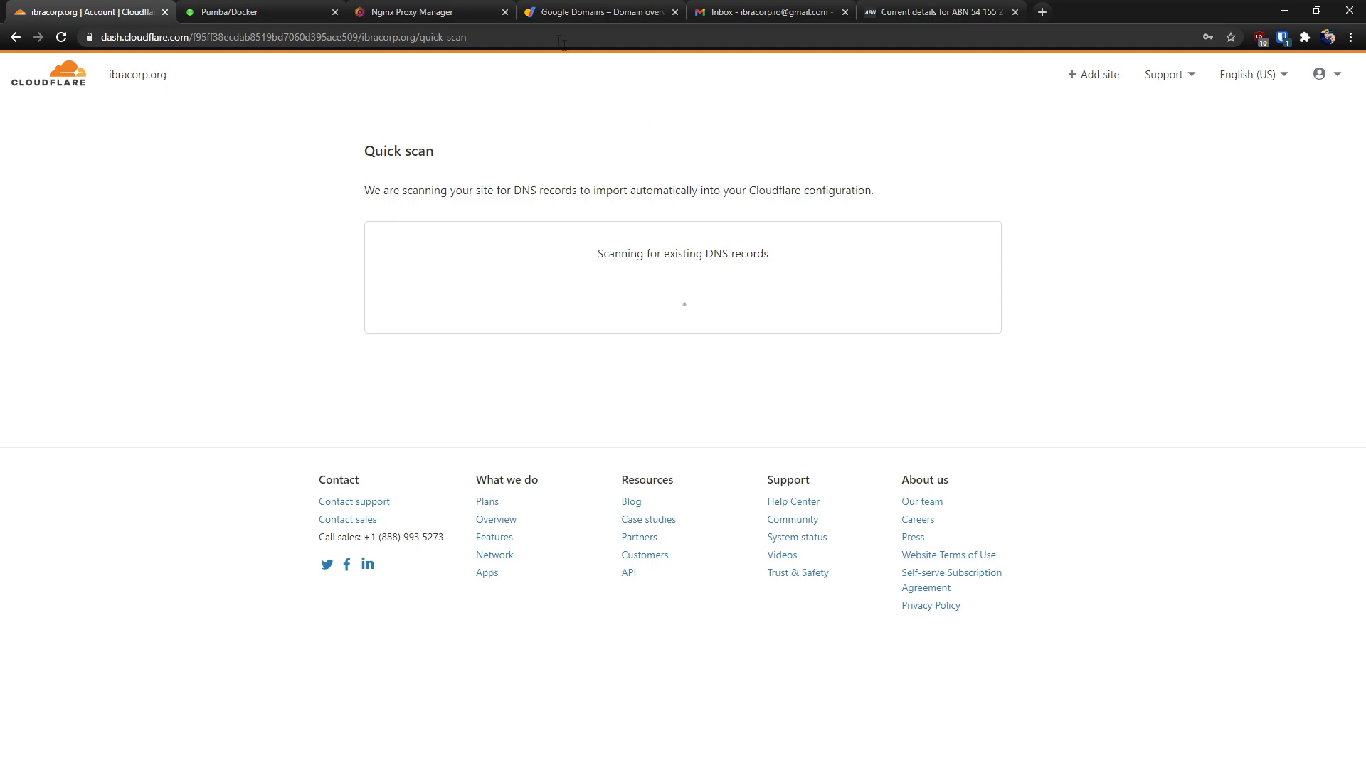
Switch to Google Domains and review the nameservers, DNSSEC, registered hosts and record sections on ibracorp.org's DNS page.
{"action": "left_click", "coordinate": [579, 13]}
{"action": "left_click", "coordinate": [123, 260]}
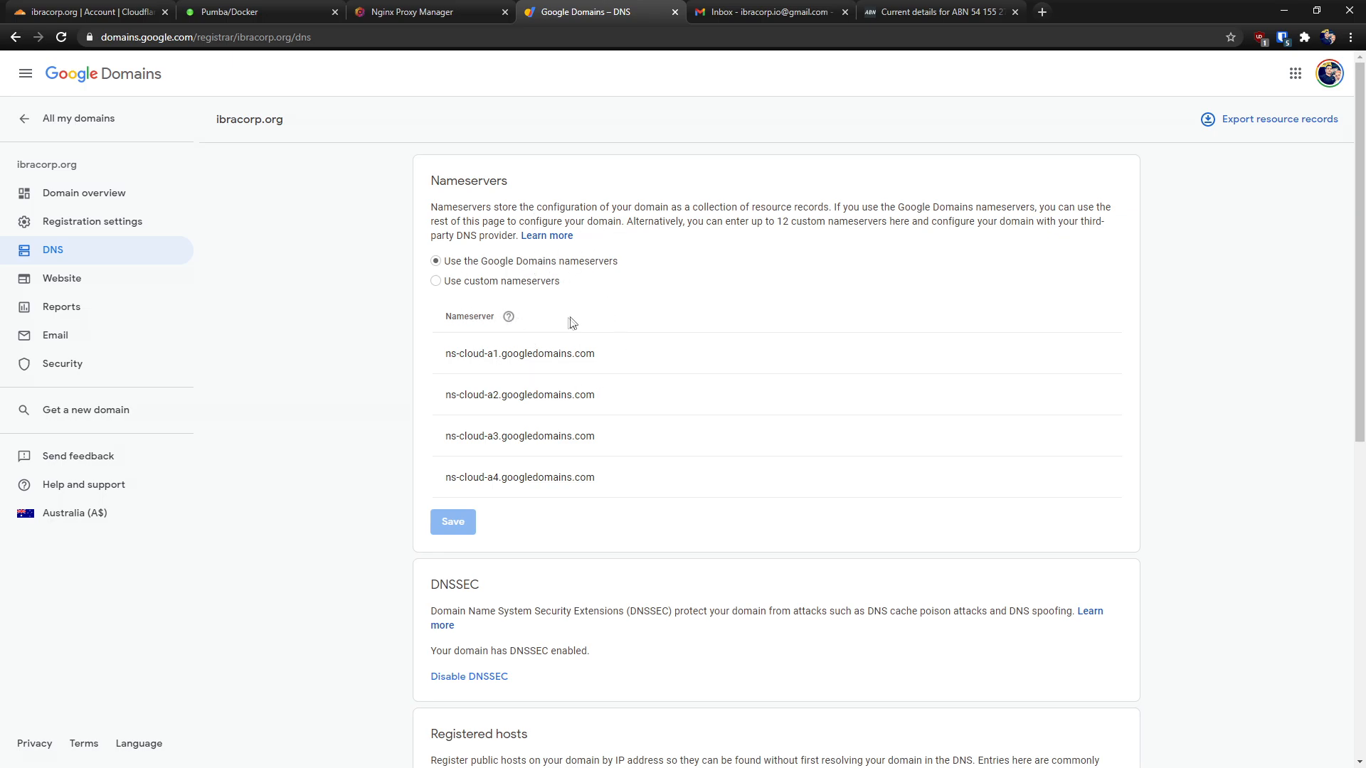
{"action": "scroll", "coordinate": [569, 488], "scroll_direction": "down", "scroll_amount": 1}
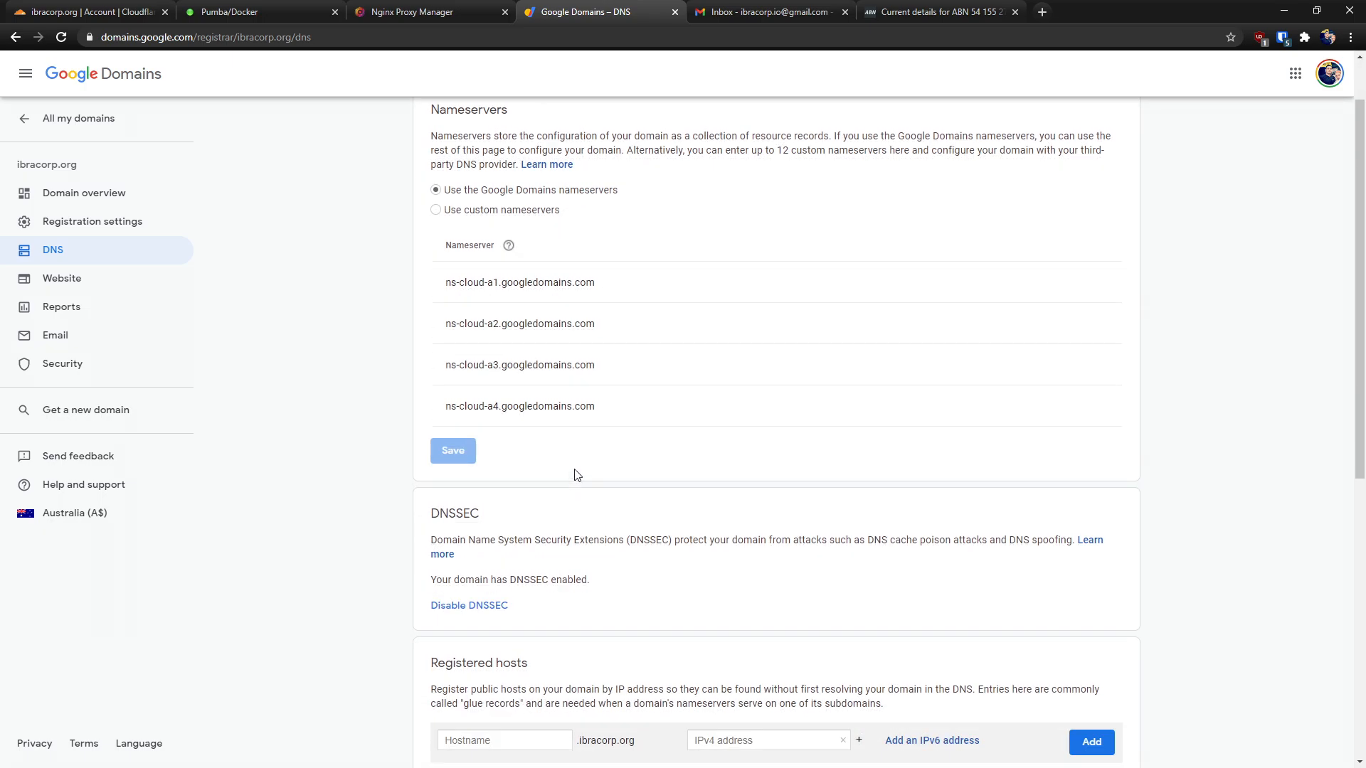
{"action": "scroll", "coordinate": [578, 473], "scroll_direction": "down", "scroll_amount": 4}
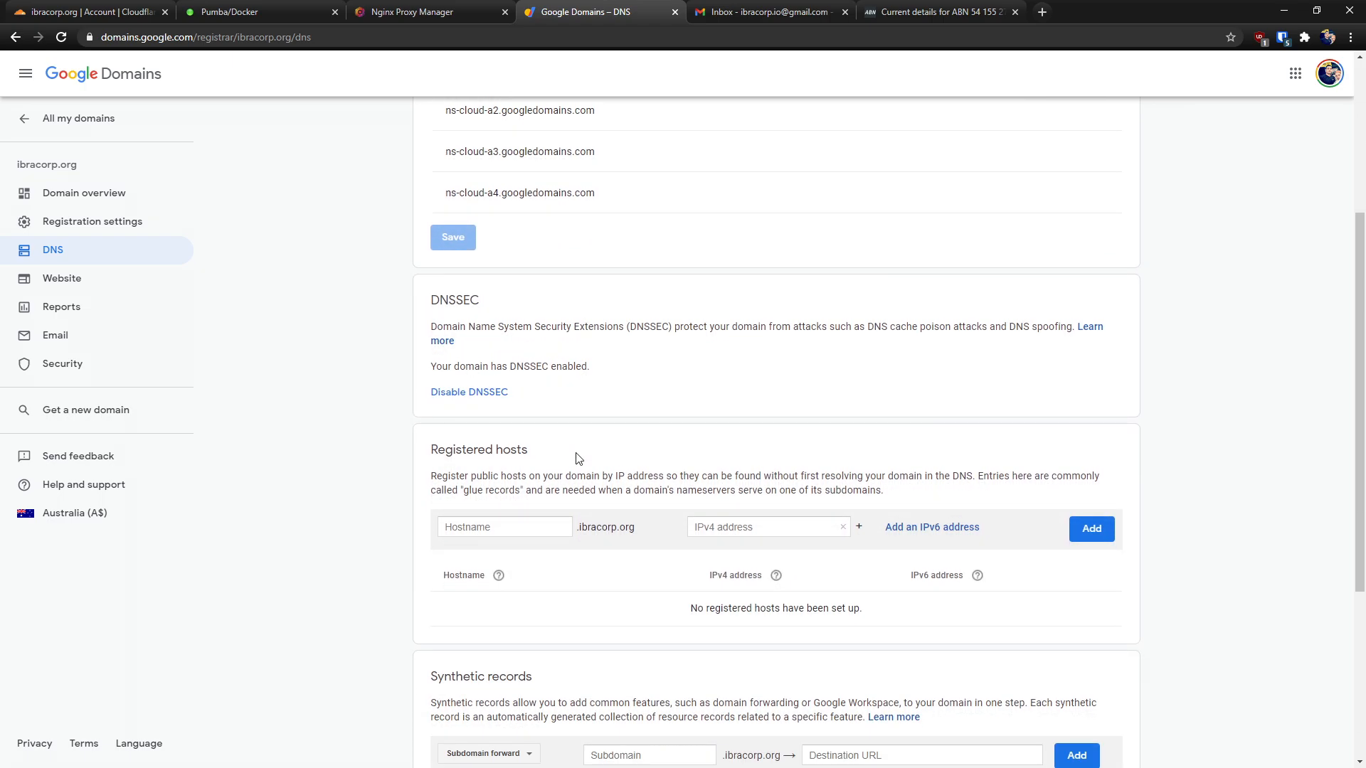
{"action": "scroll", "coordinate": [576, 459], "scroll_direction": "down", "scroll_amount": 3}
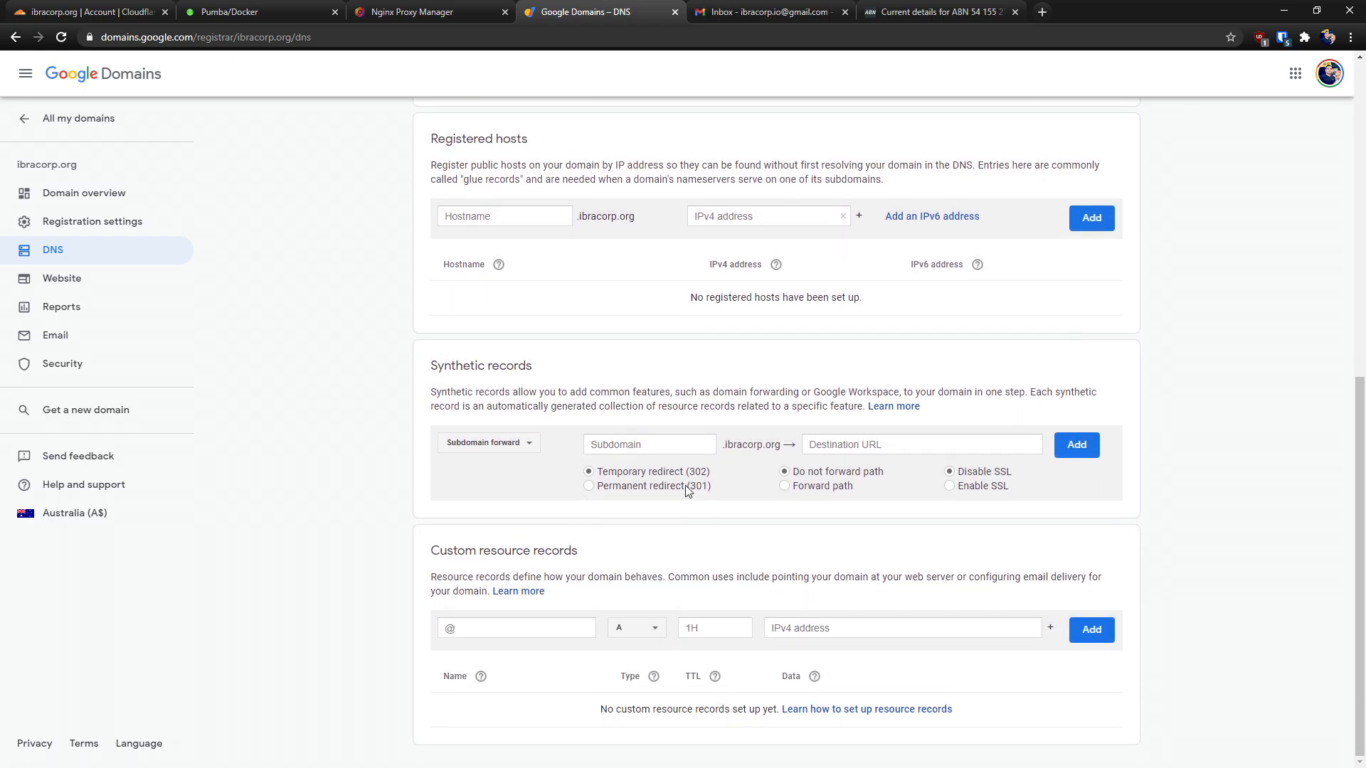
{"action": "scroll", "coordinate": [692, 489], "scroll_direction": "up", "scroll_amount": 4}
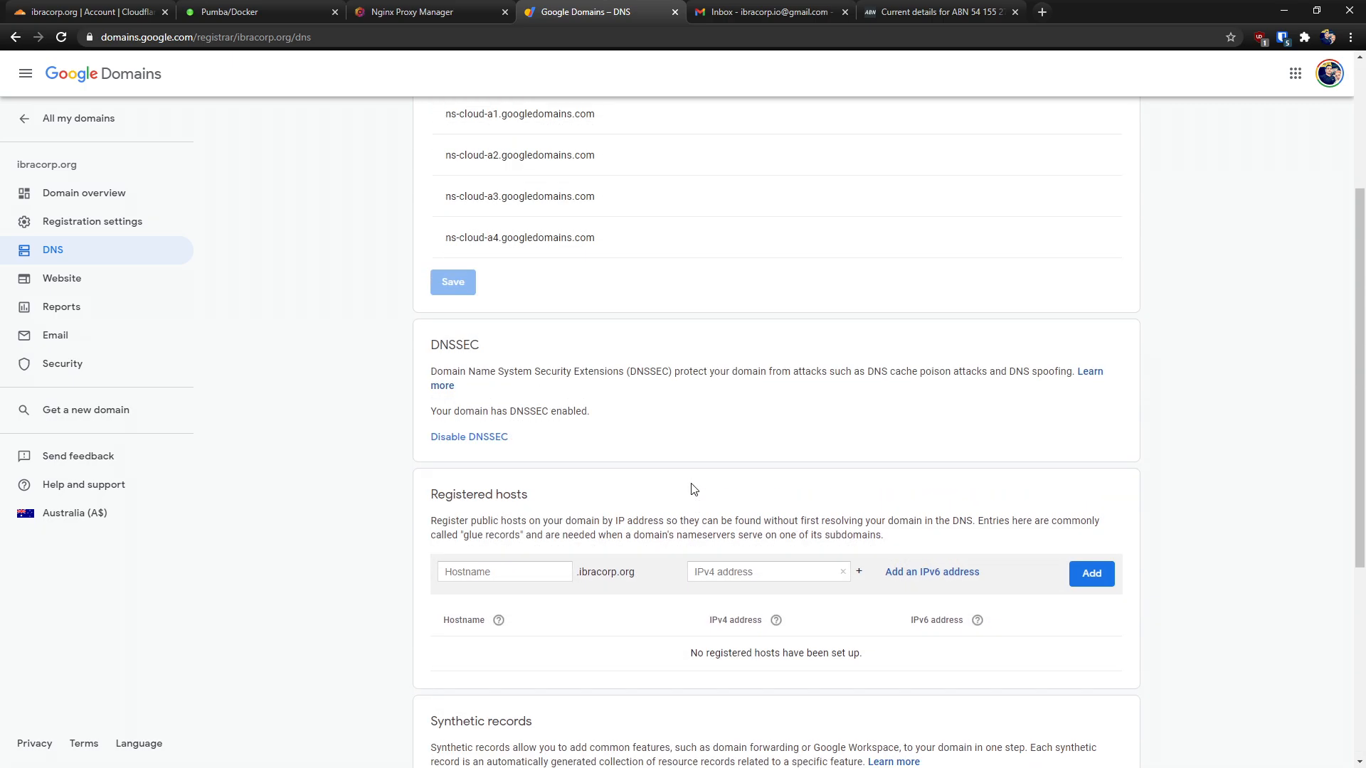
{"action": "scroll", "coordinate": [690, 488], "scroll_direction": "up", "scroll_amount": 4}
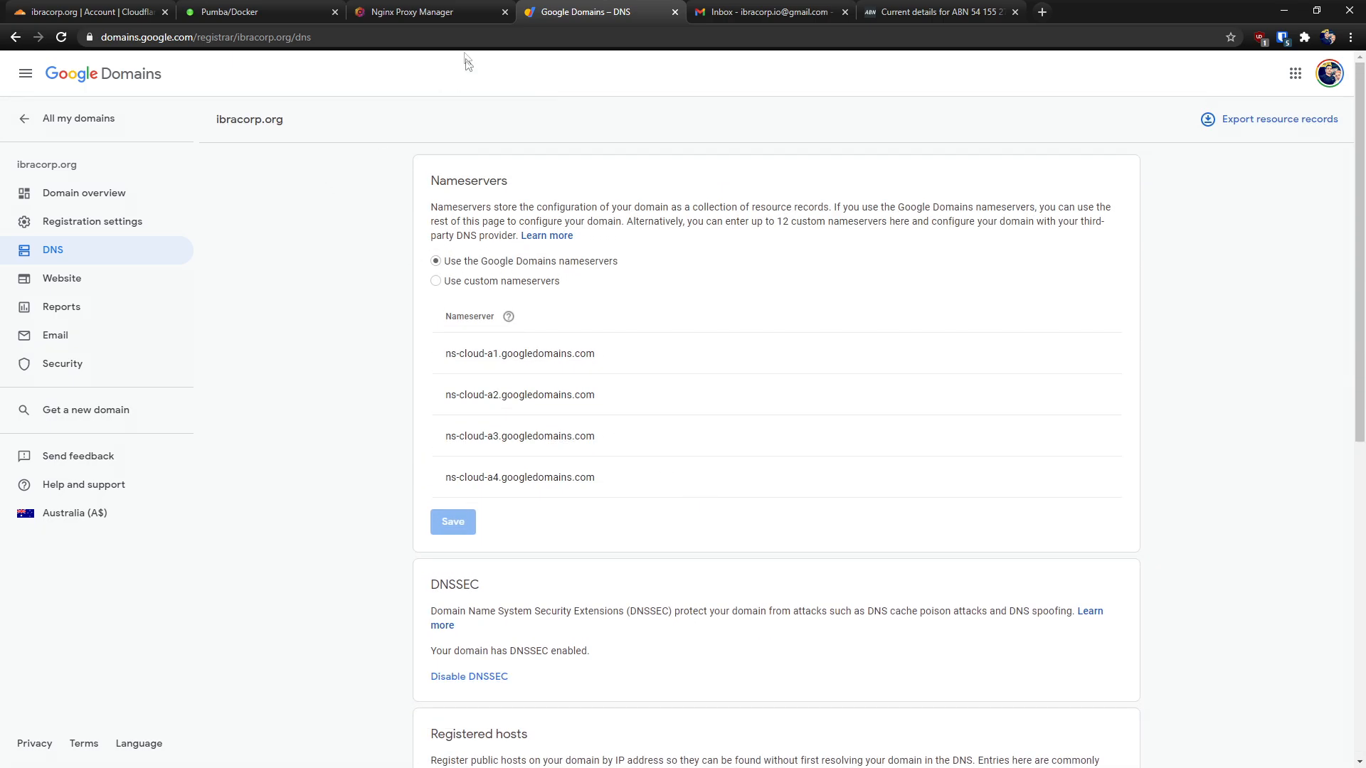
Return to Cloudflare and add a proxied A record named www for ibracorp.org.
{"action": "left_click", "coordinate": [100, 12]}
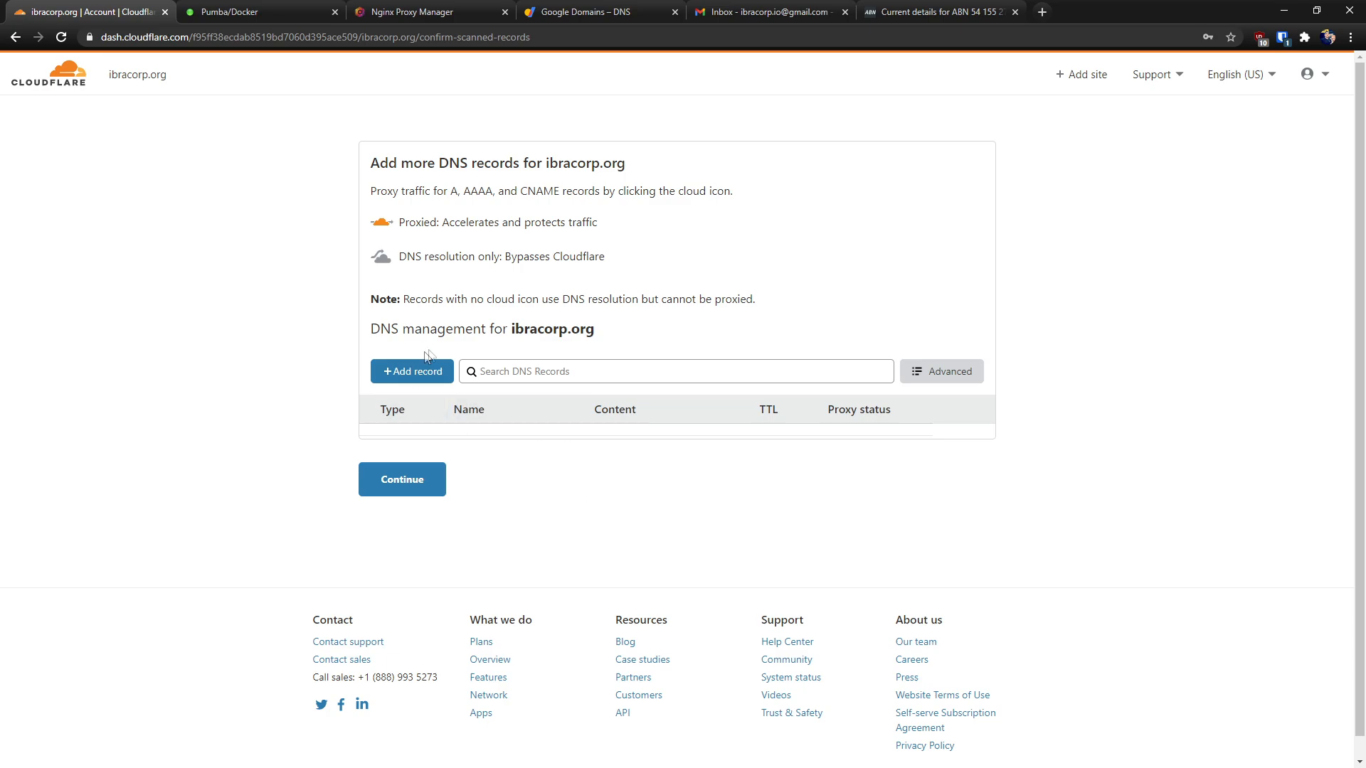
{"action": "left_click", "coordinate": [425, 379]}
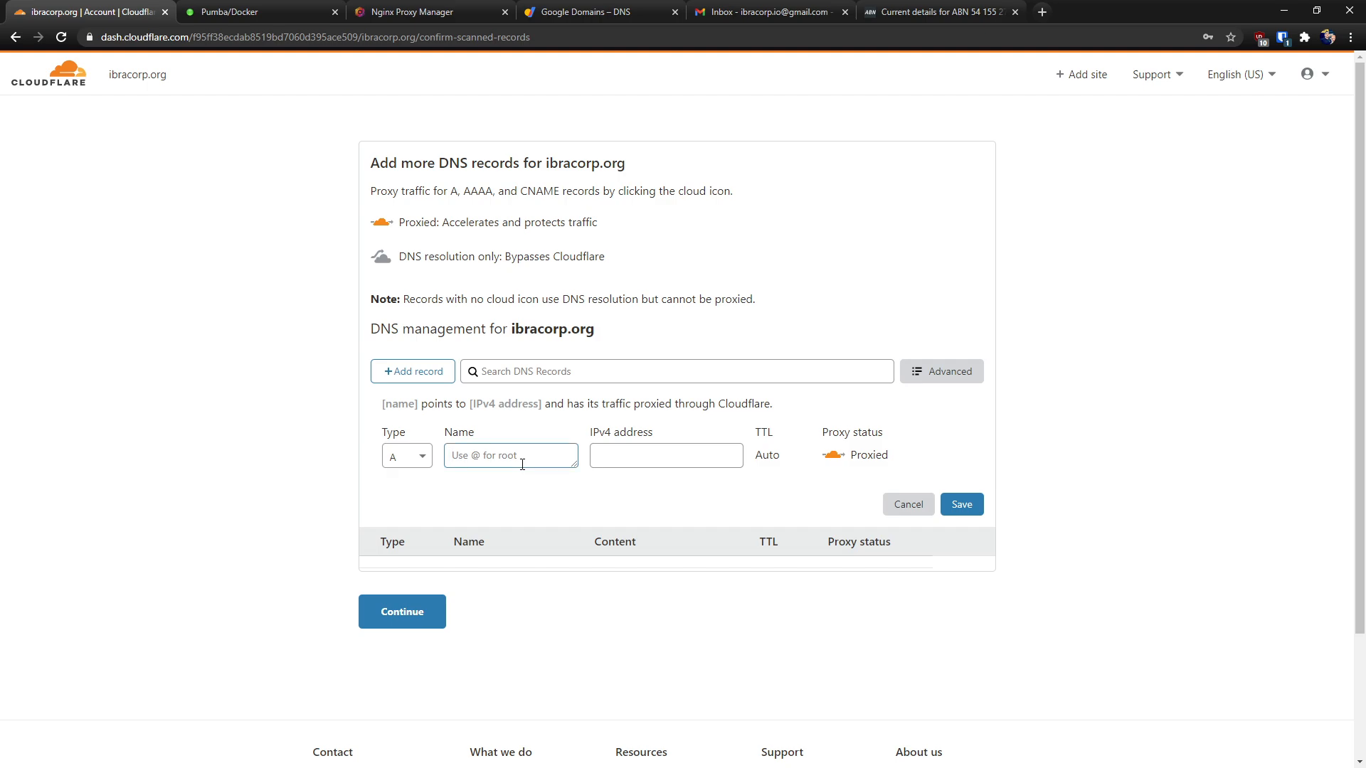
{"action": "type", "text": "www"}
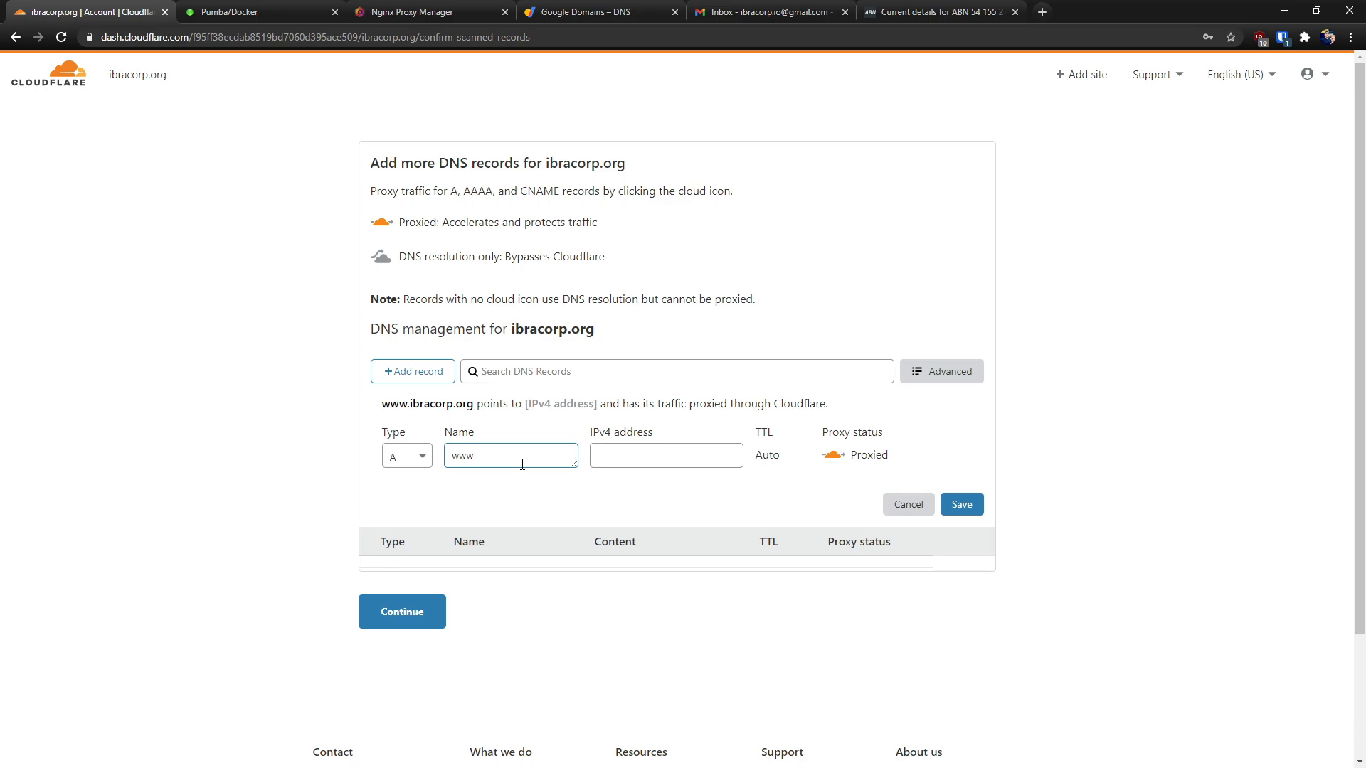
{"action": "key", "text": "Tab"}
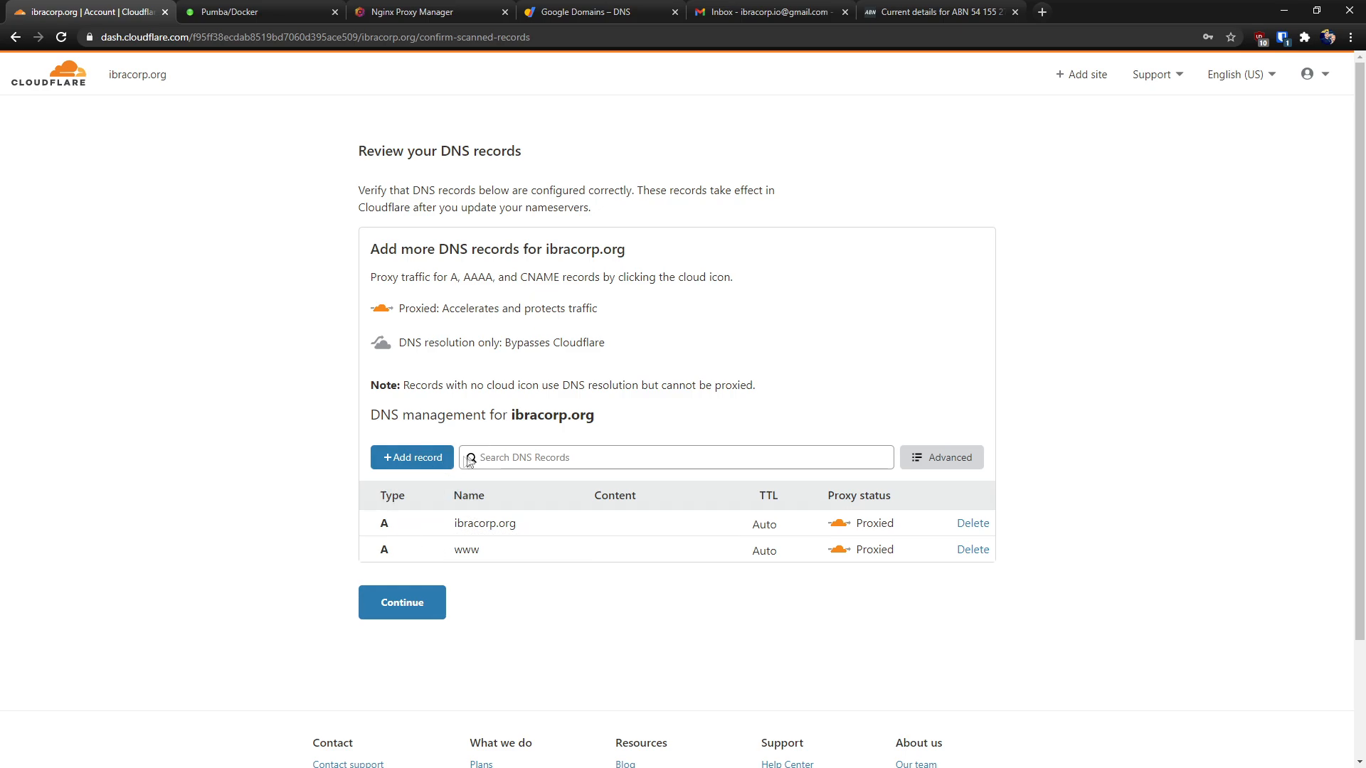
Continue to the nameserver setup for ibracorp.org and copy the Cloudflare nameserver felipe.ns.cloudflare.com.
{"action": "left_click", "coordinate": [432, 464]}
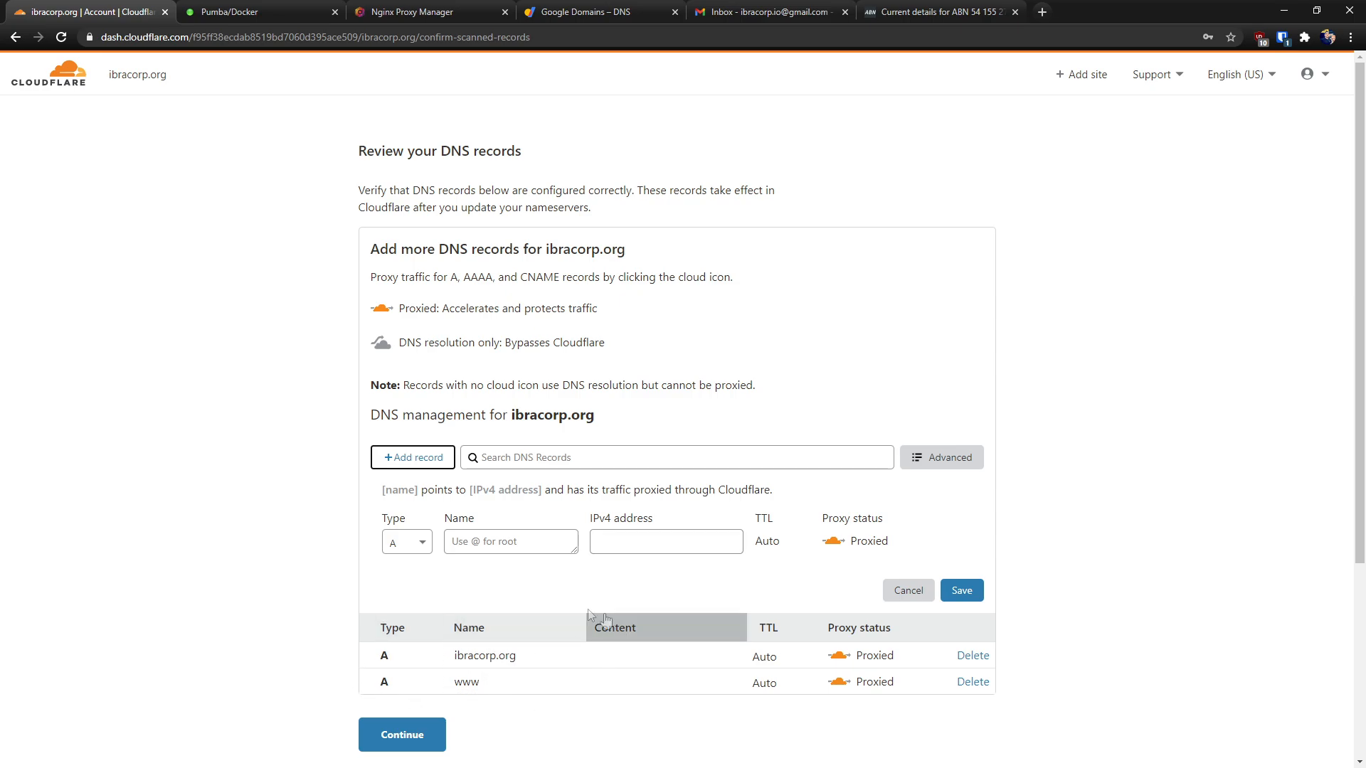
{"action": "left_click", "coordinate": [419, 735]}
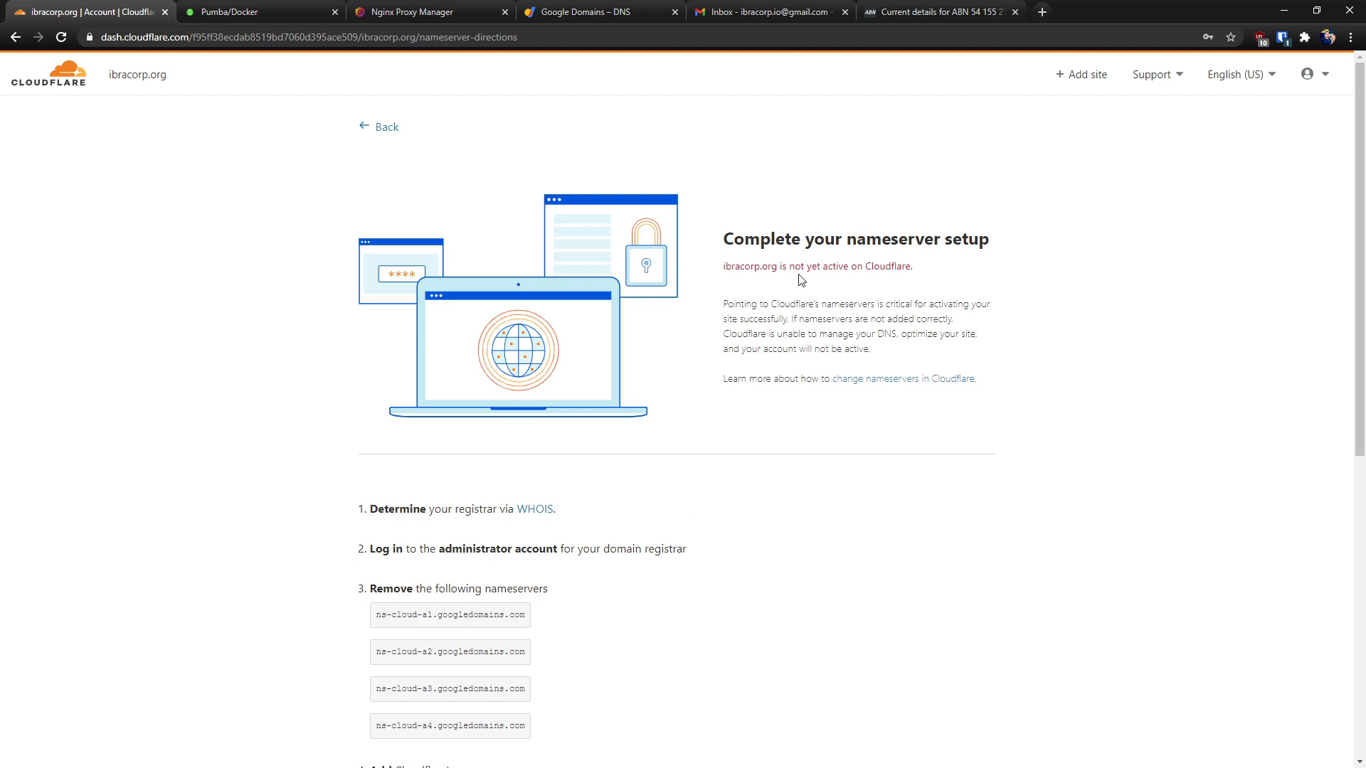
{"action": "scroll", "coordinate": [796, 281], "scroll_direction": "down", "scroll_amount": 2}
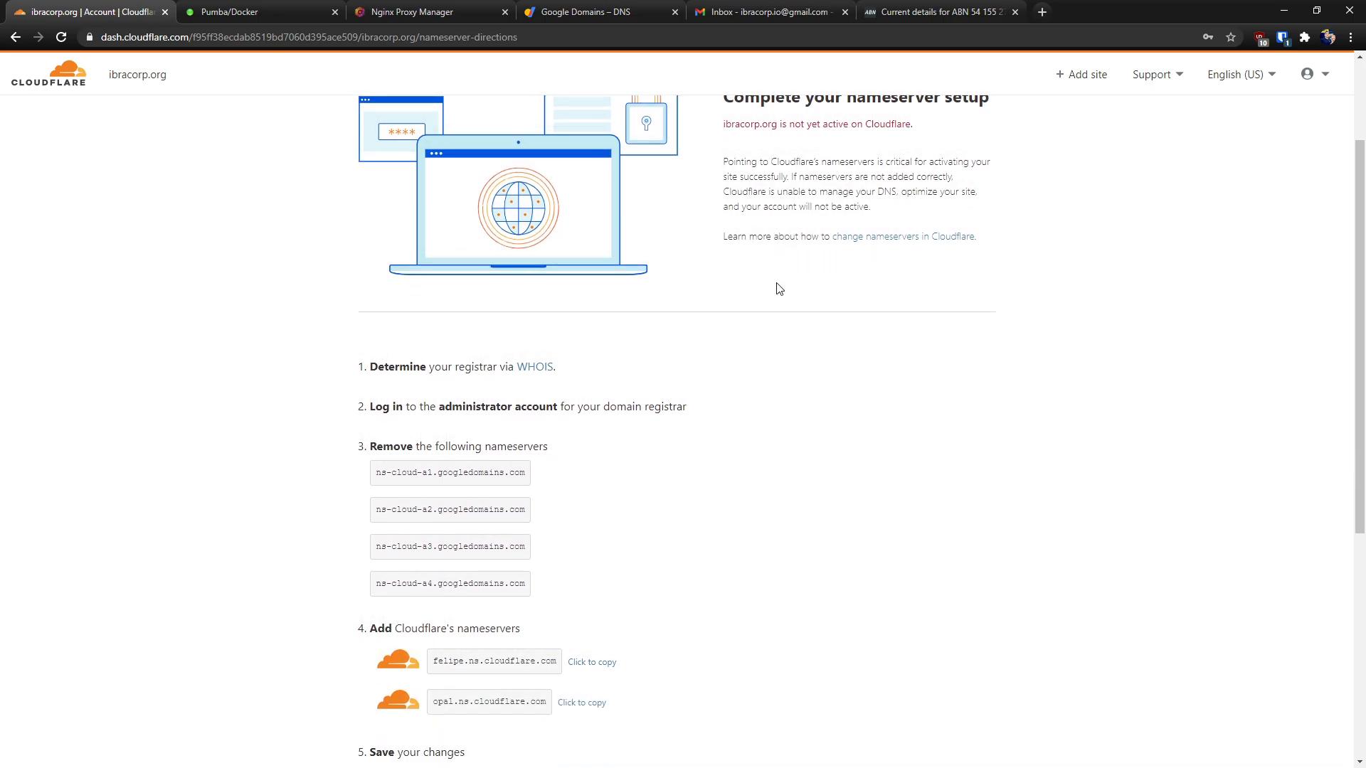
{"action": "scroll", "coordinate": [777, 288], "scroll_direction": "down", "scroll_amount": 2}
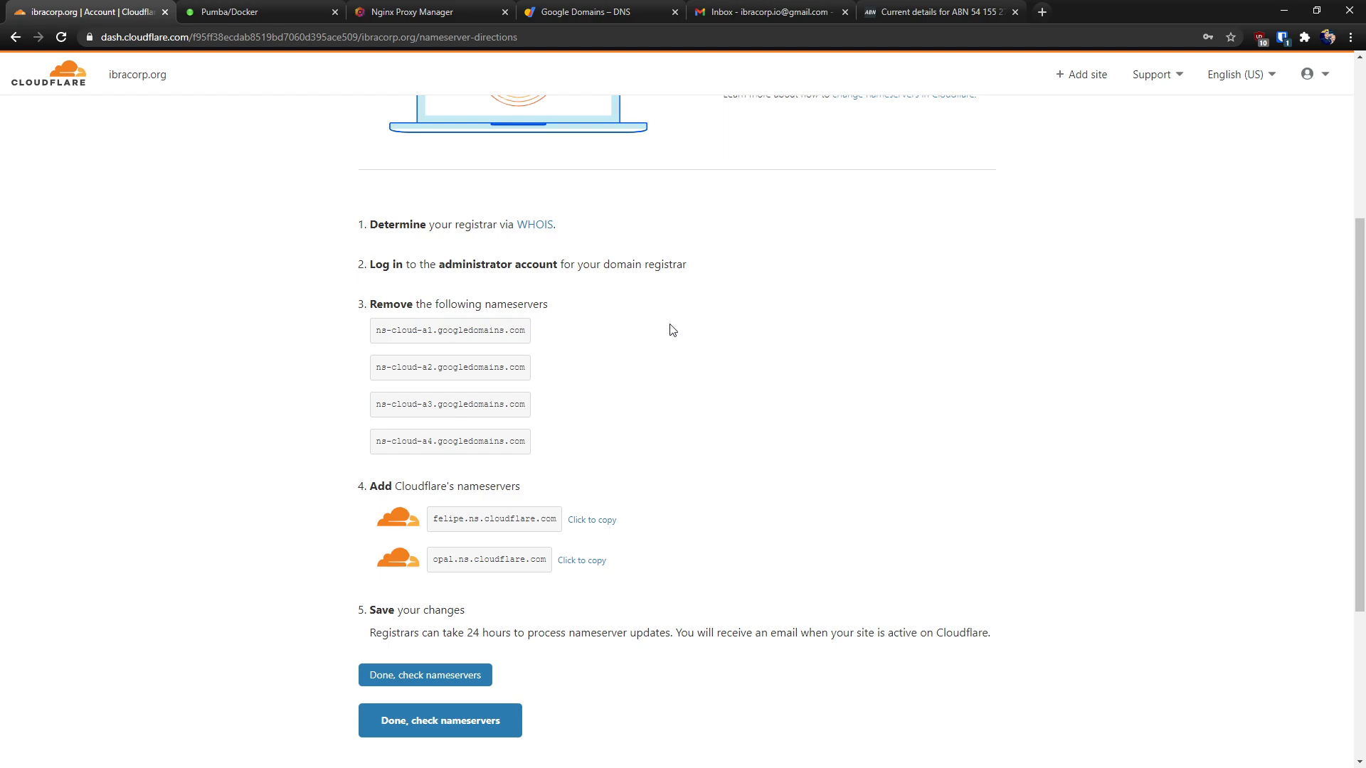
{"action": "left_click", "coordinate": [582, 523]}
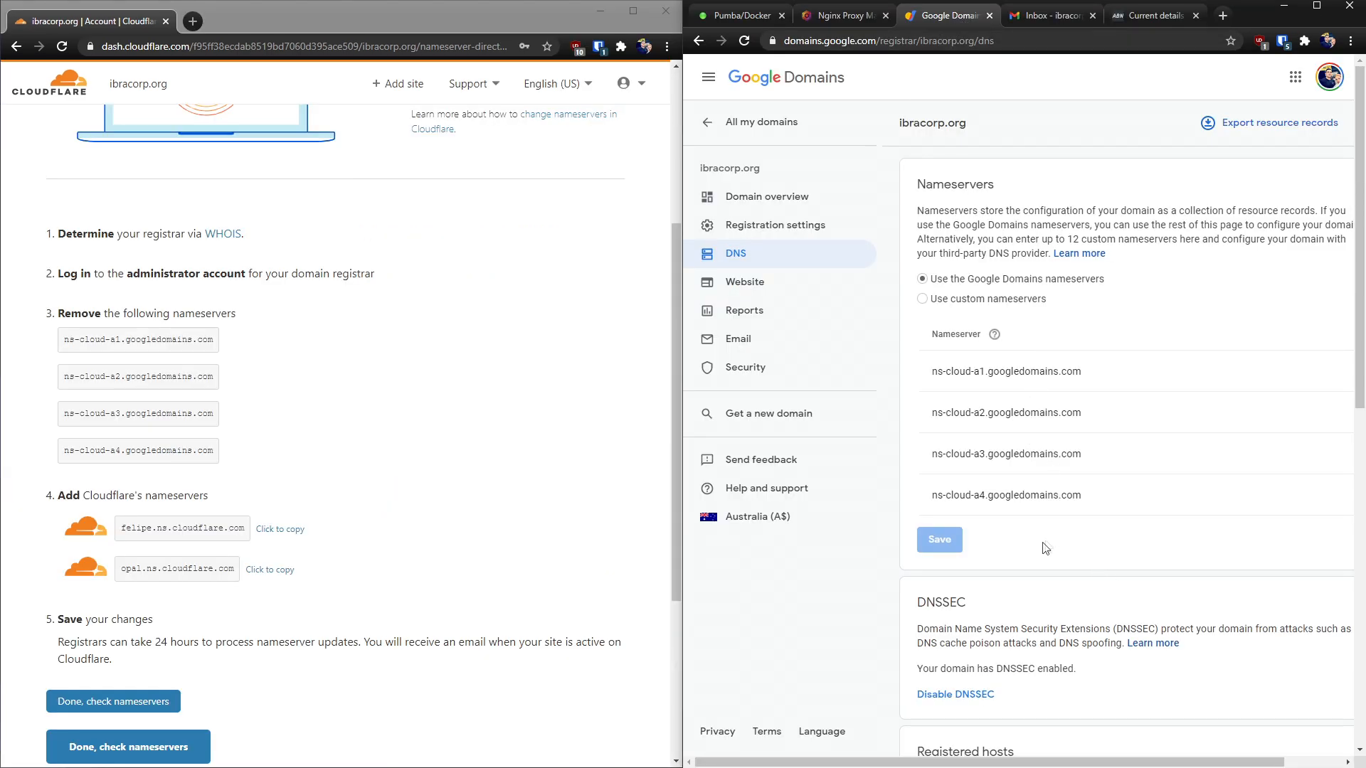
Switch ibracorp.org to custom nameservers in Google Domains, enter felipe.ns.cloudflare.com, and try to save, choosing to change nameservers anyway.
{"action": "left_click_drag", "start_coordinate": [971, 762], "coordinate": [1031, 762]}
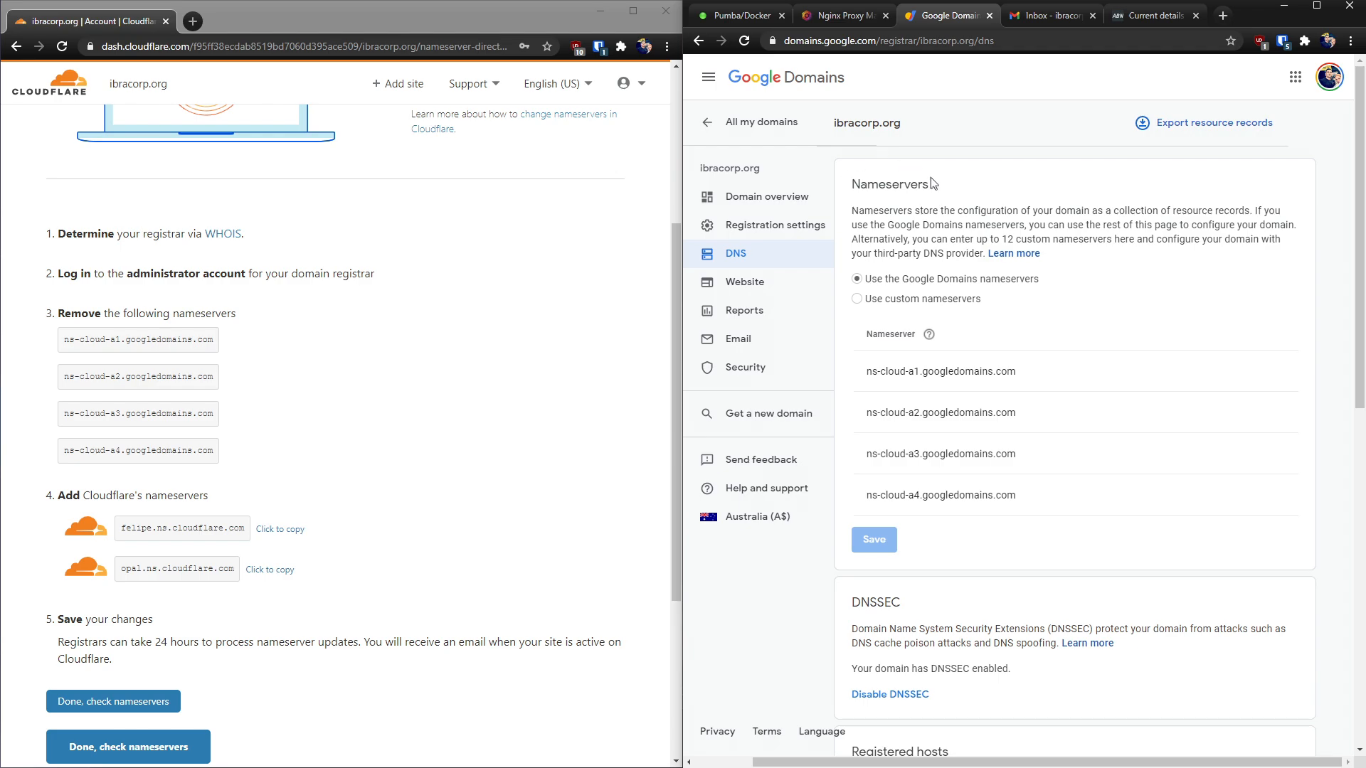
{"action": "left_click", "coordinate": [858, 299]}
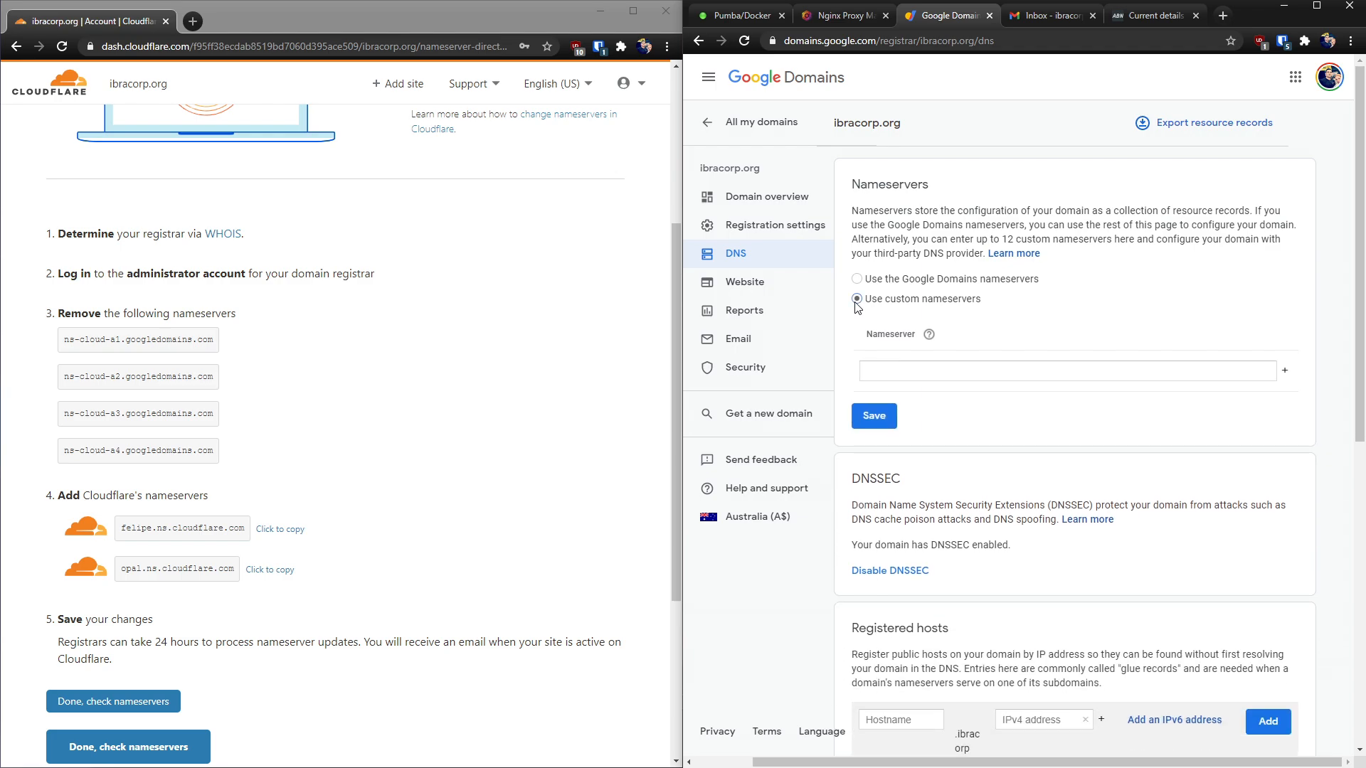
{"action": "left_click", "coordinate": [932, 372]}
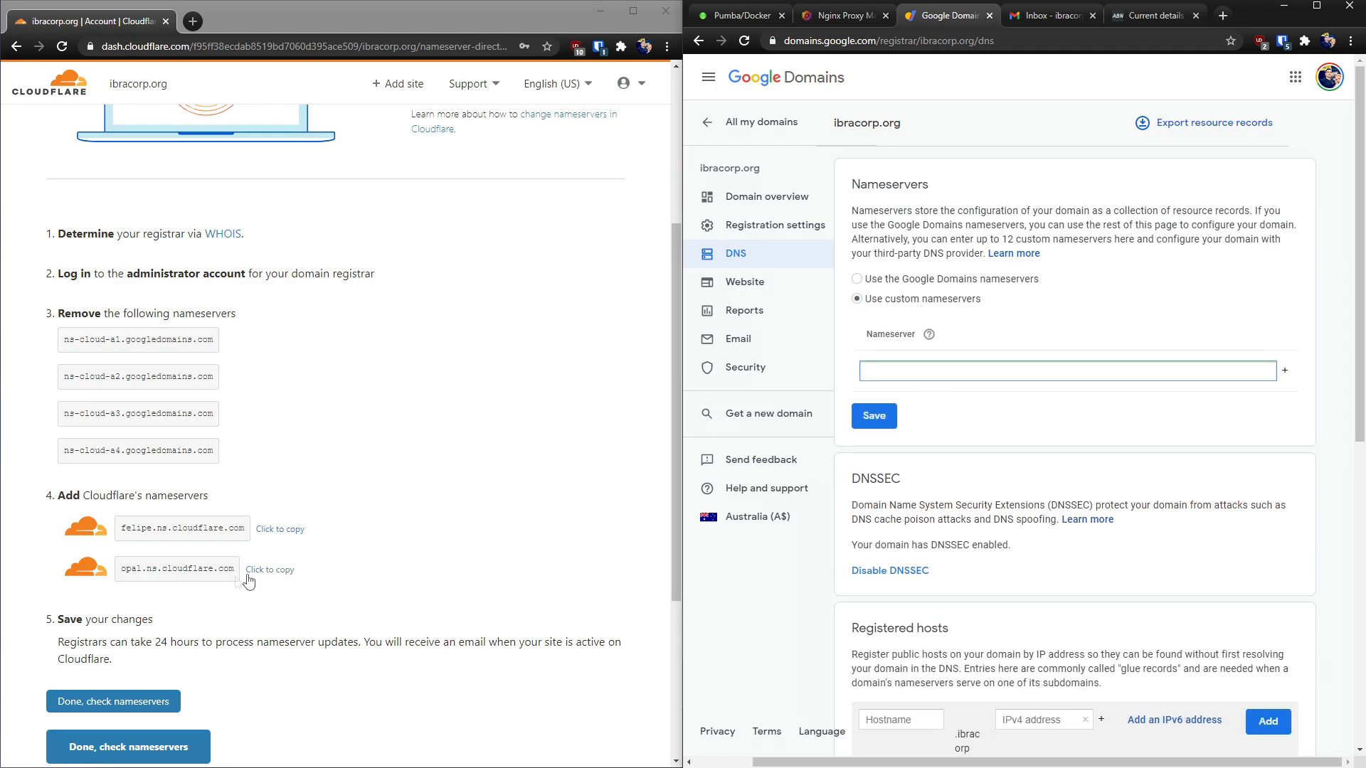
{"action": "left_click", "coordinate": [285, 530]}
{"action": "left_click", "coordinate": [972, 372]}
{"action": "key", "text": "ctrl+v"}
{"action": "left_click", "coordinate": [874, 416]}
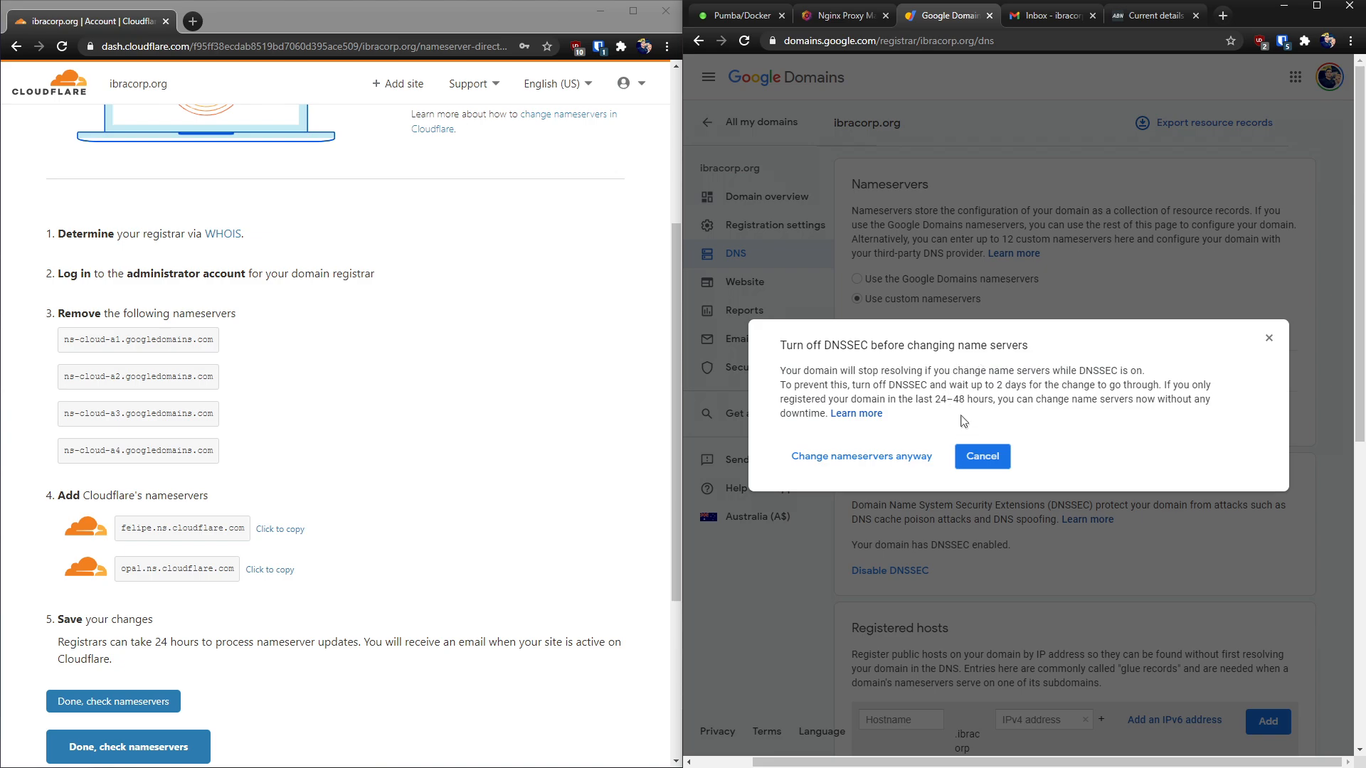
{"action": "left_click", "coordinate": [878, 469]}
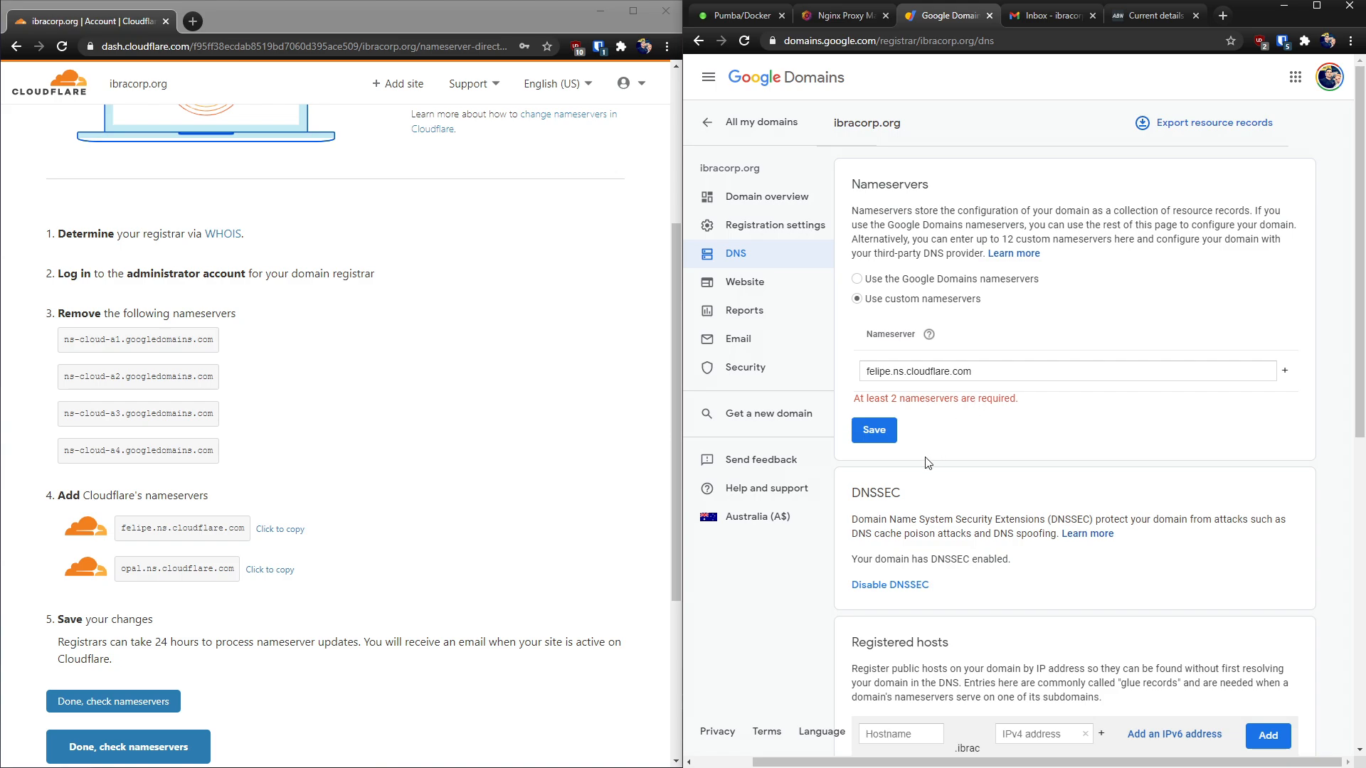
Add opal.ns.cloudflare.com as the second custom nameserver for ibracorp.org in Google Domains and save the nameservers.
{"action": "left_click", "coordinate": [1285, 372]}
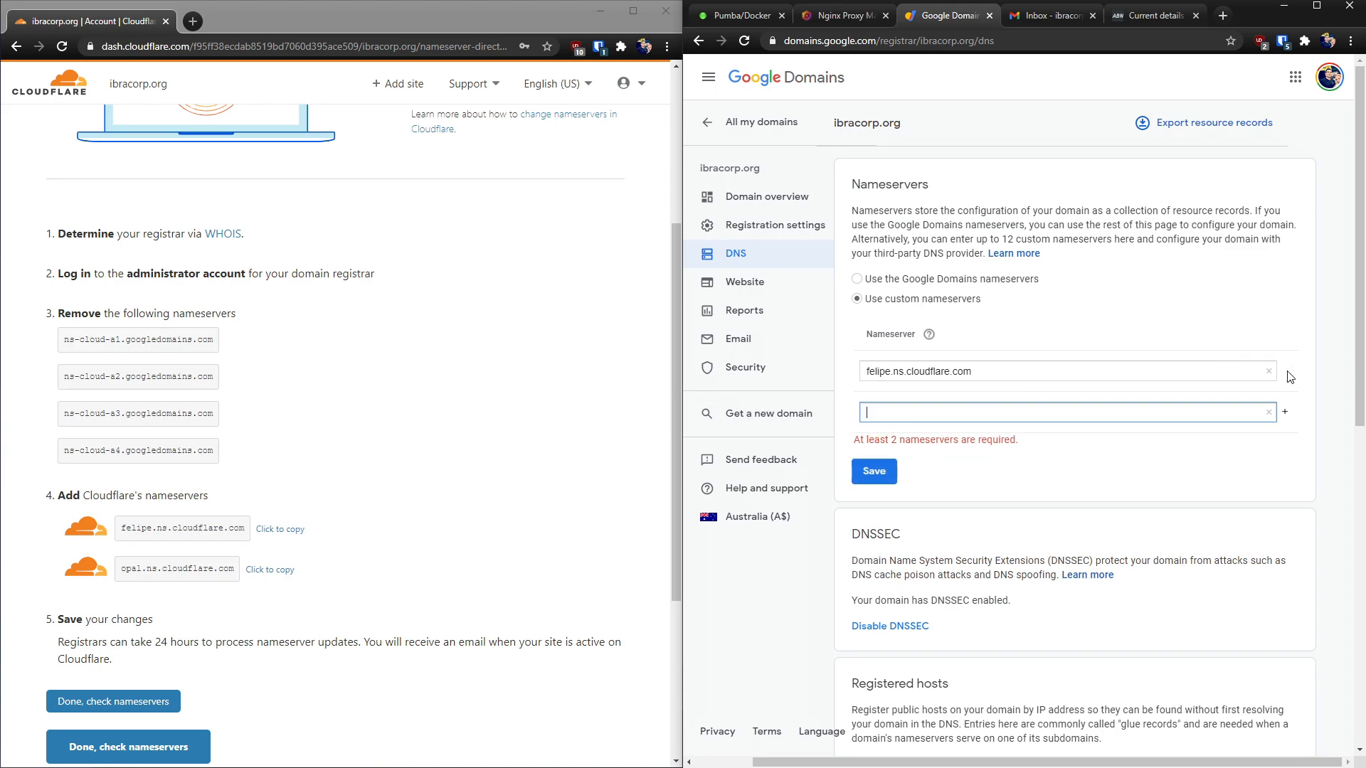
{"action": "left_click", "coordinate": [264, 573]}
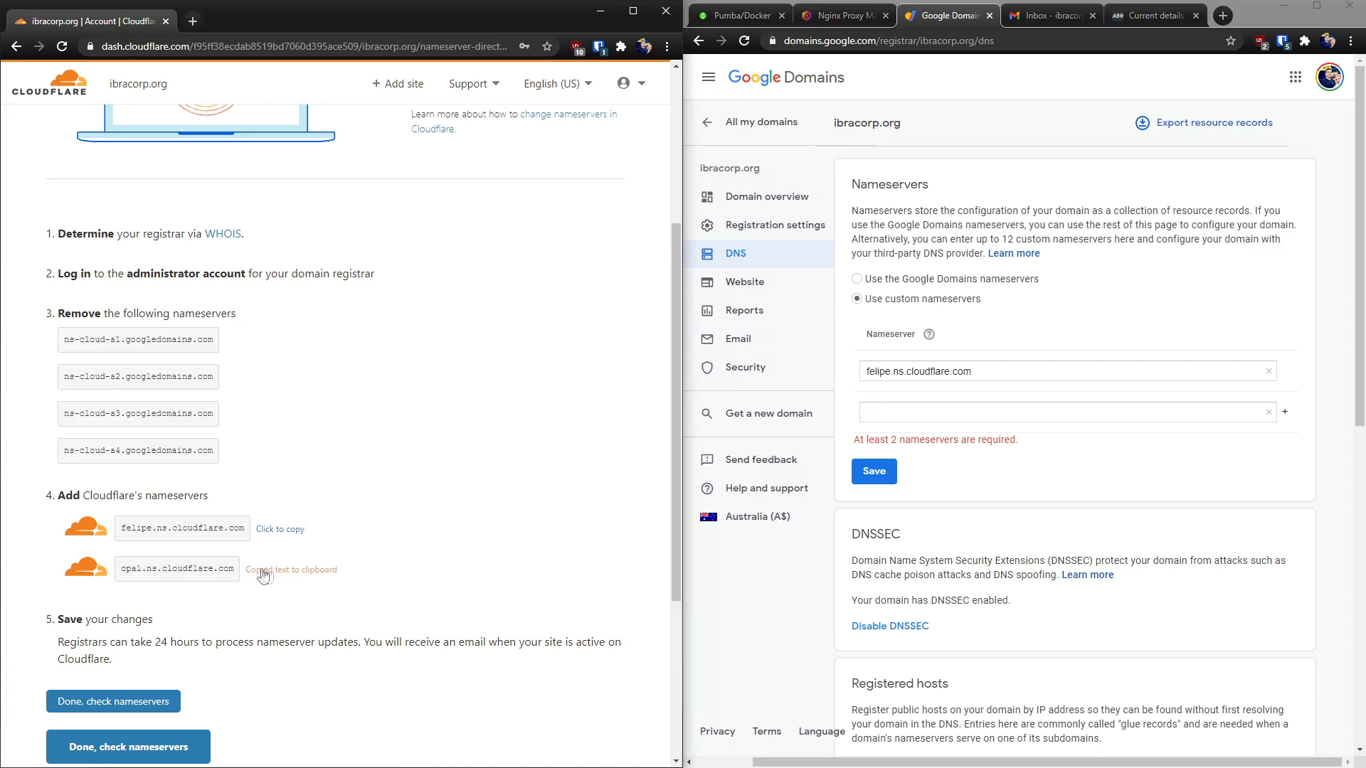
{"action": "left_click", "coordinate": [955, 414]}
{"action": "key", "text": "ctrl+v"}
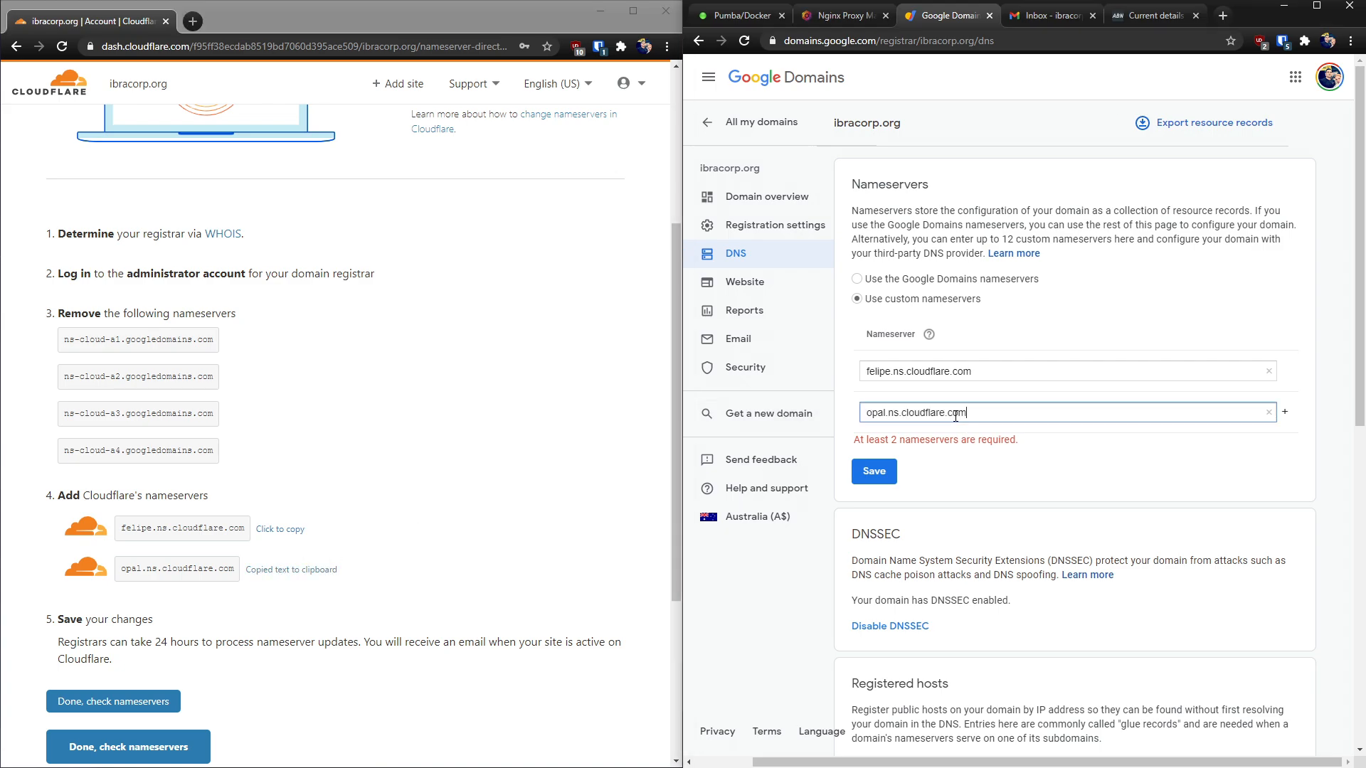
{"action": "left_click", "coordinate": [875, 472]}
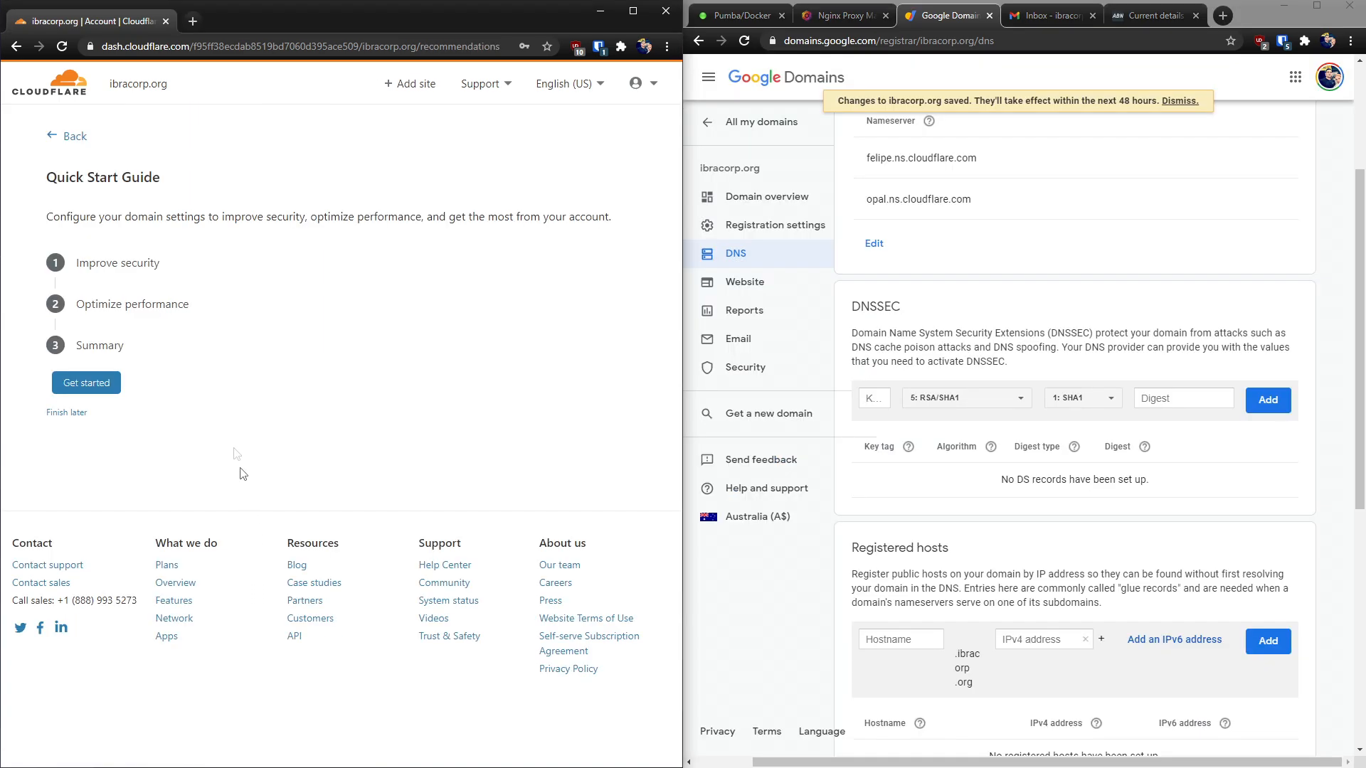
Complete Cloudflare's Quick Start Guide with Always Use HTTPS turned on, no Auto Minify options selected, and Brotli kept on.
{"action": "left_click", "coordinate": [91, 385]}
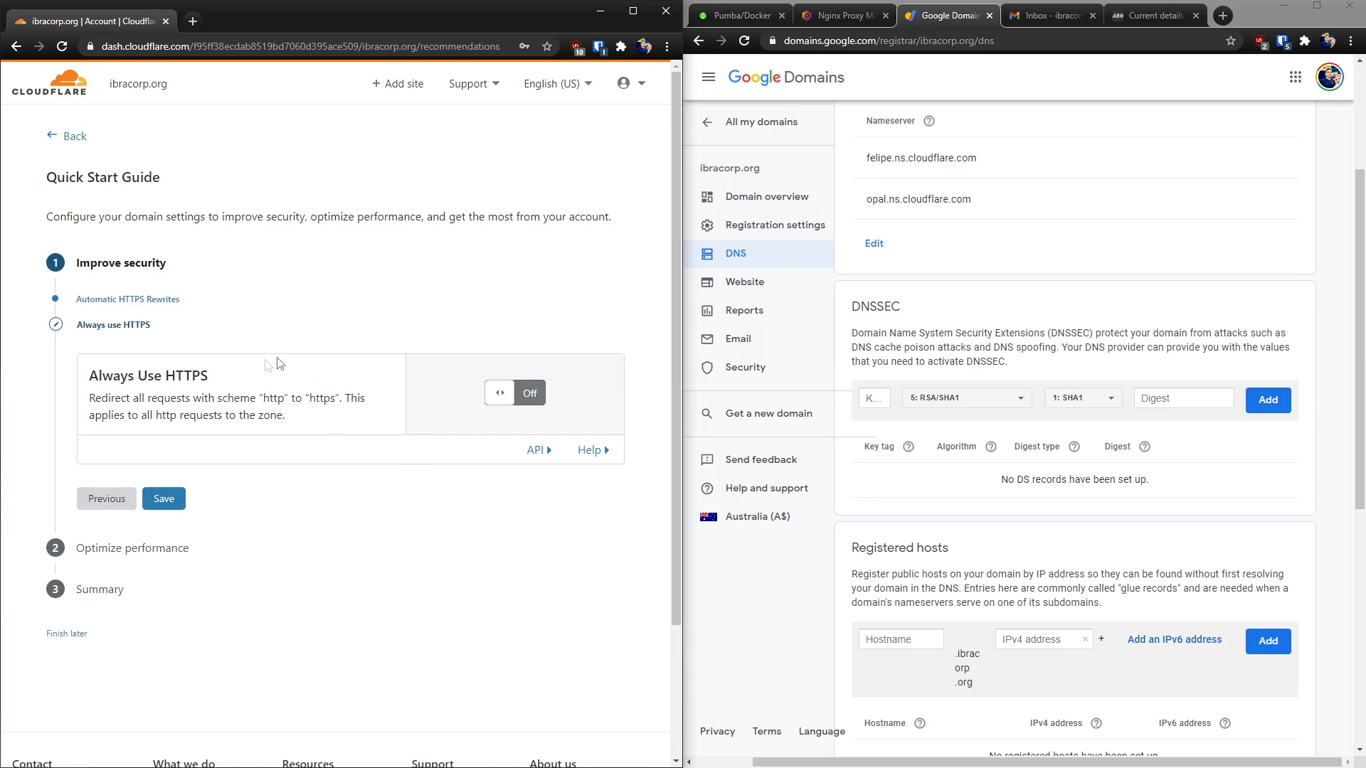
{"action": "left_click", "coordinate": [501, 397]}
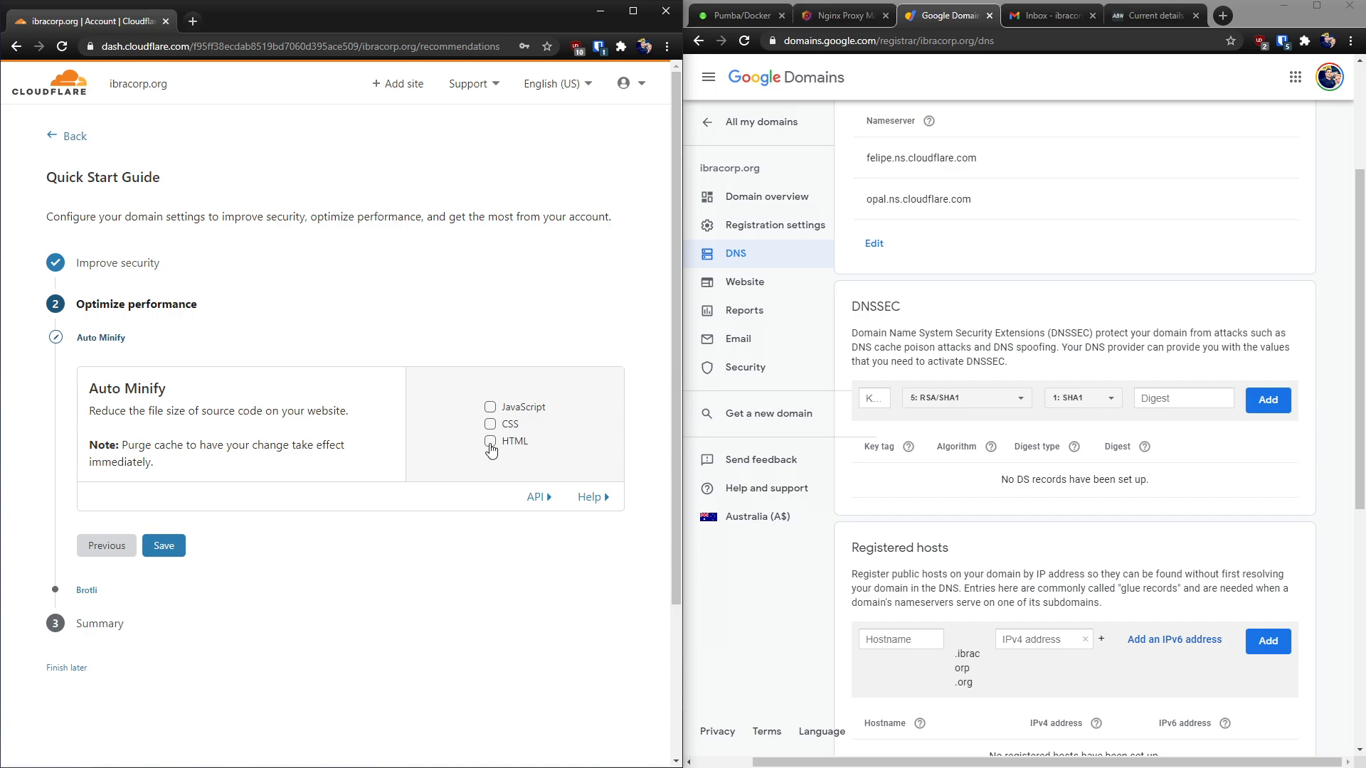
{"action": "left_click", "coordinate": [174, 551]}
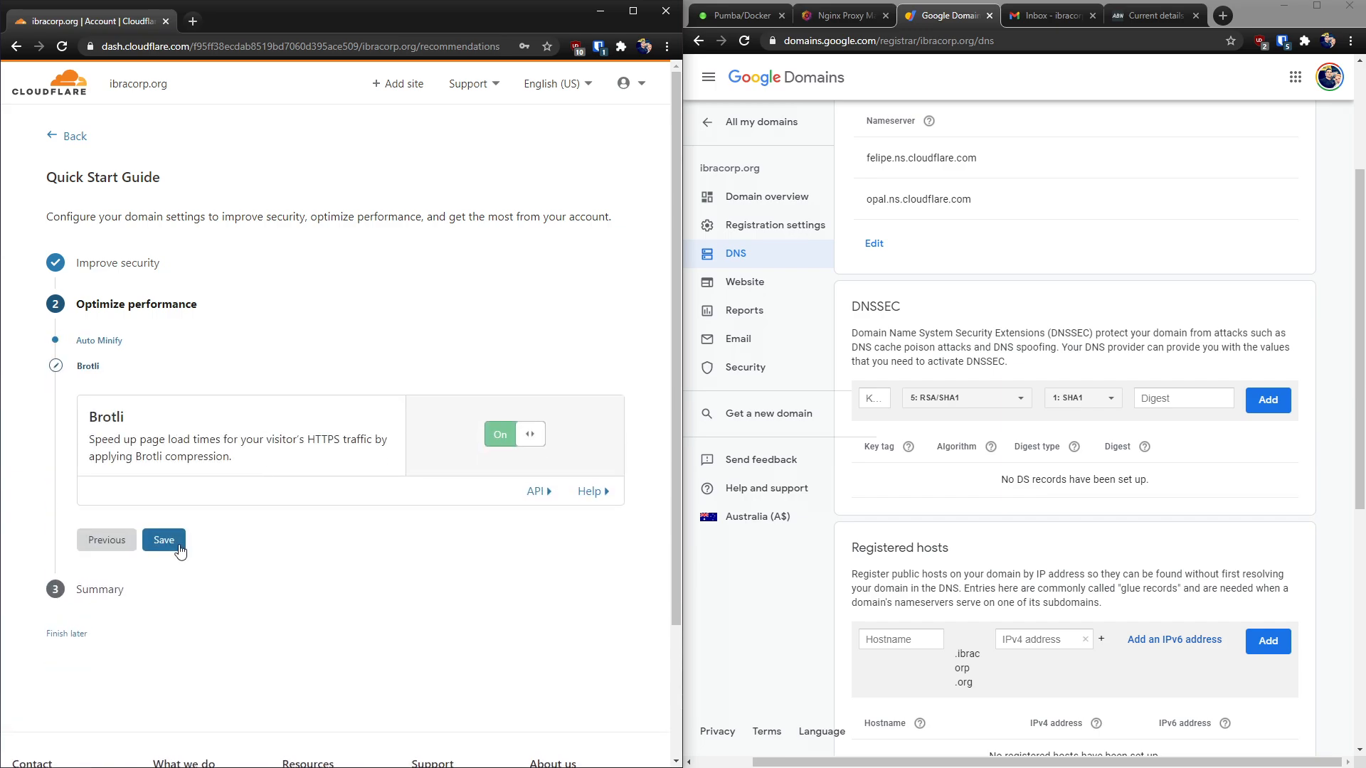
{"action": "left_click", "coordinate": [178, 547]}
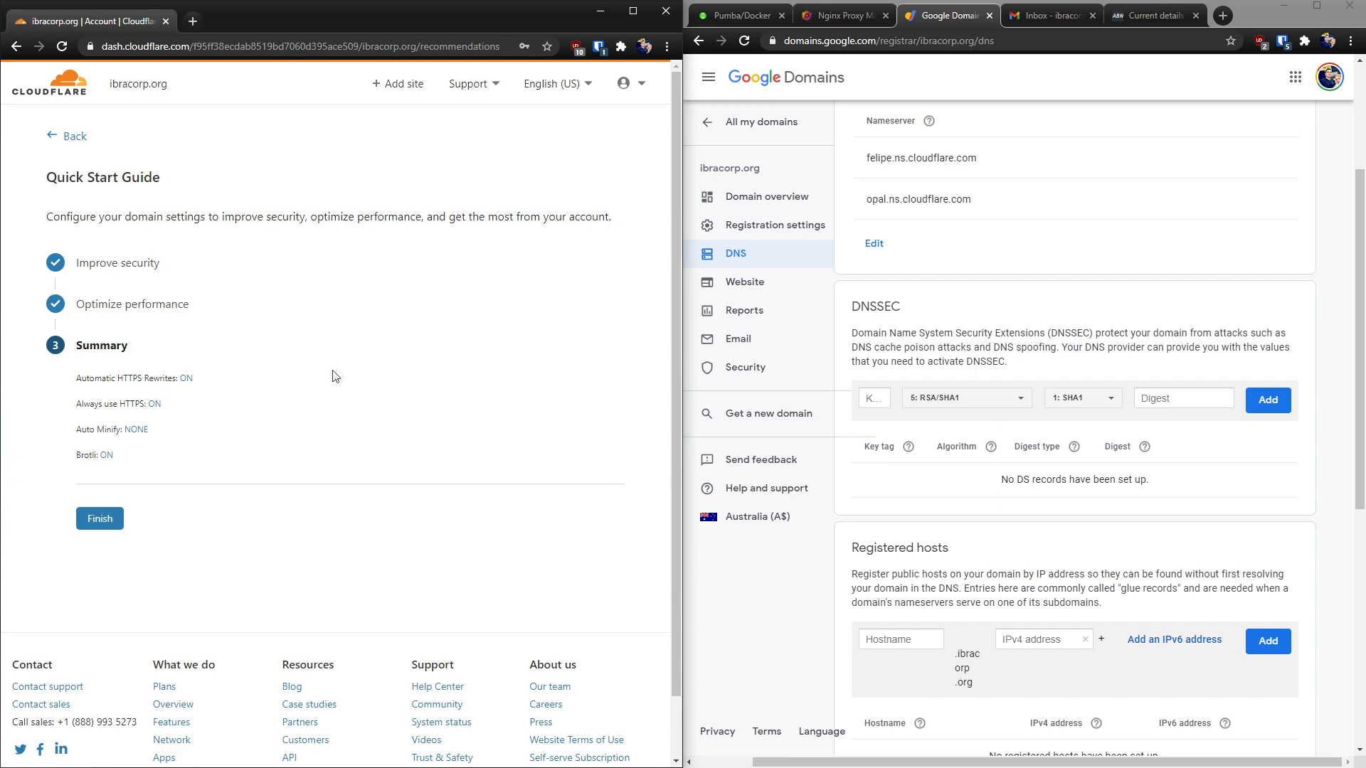
{"action": "left_click", "coordinate": [100, 525]}
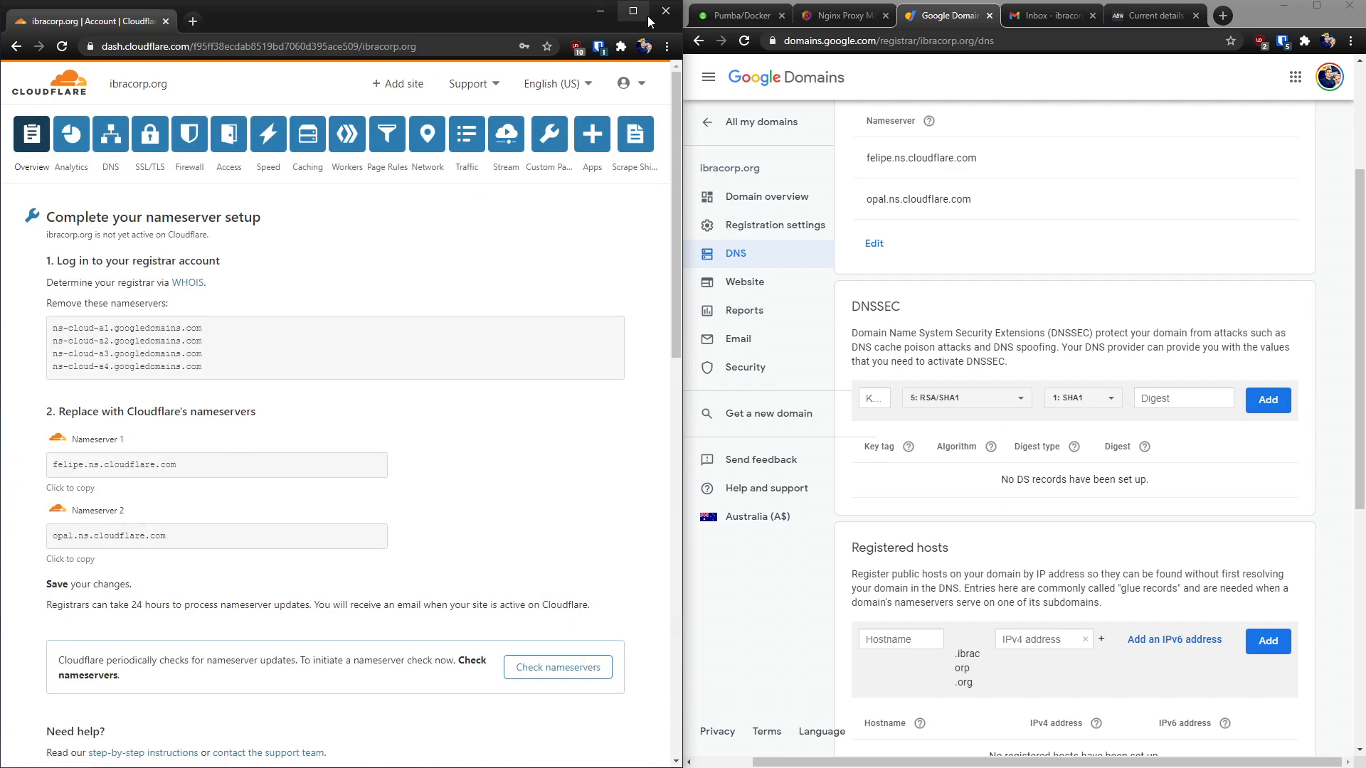
Review the nameserver setup instructions and processing time for ibracorp.org, and start a Cloudflare nameserver check.
{"action": "scroll", "coordinate": [330, 292], "scroll_direction": "down", "scroll_amount": 4}
{"action": "scroll", "coordinate": [329, 292], "scroll_direction": "down", "scroll_amount": 3}
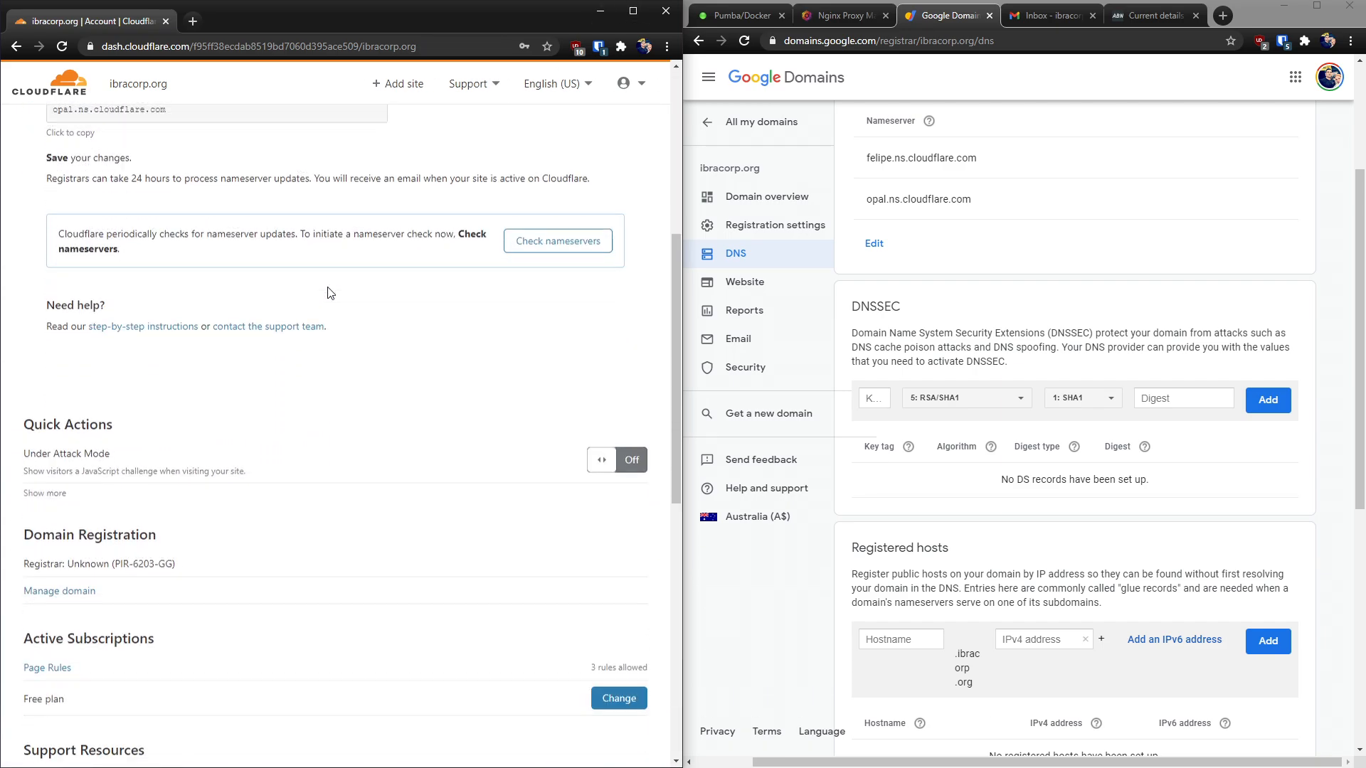
{"action": "scroll", "coordinate": [334, 284], "scroll_direction": "up", "scroll_amount": 7}
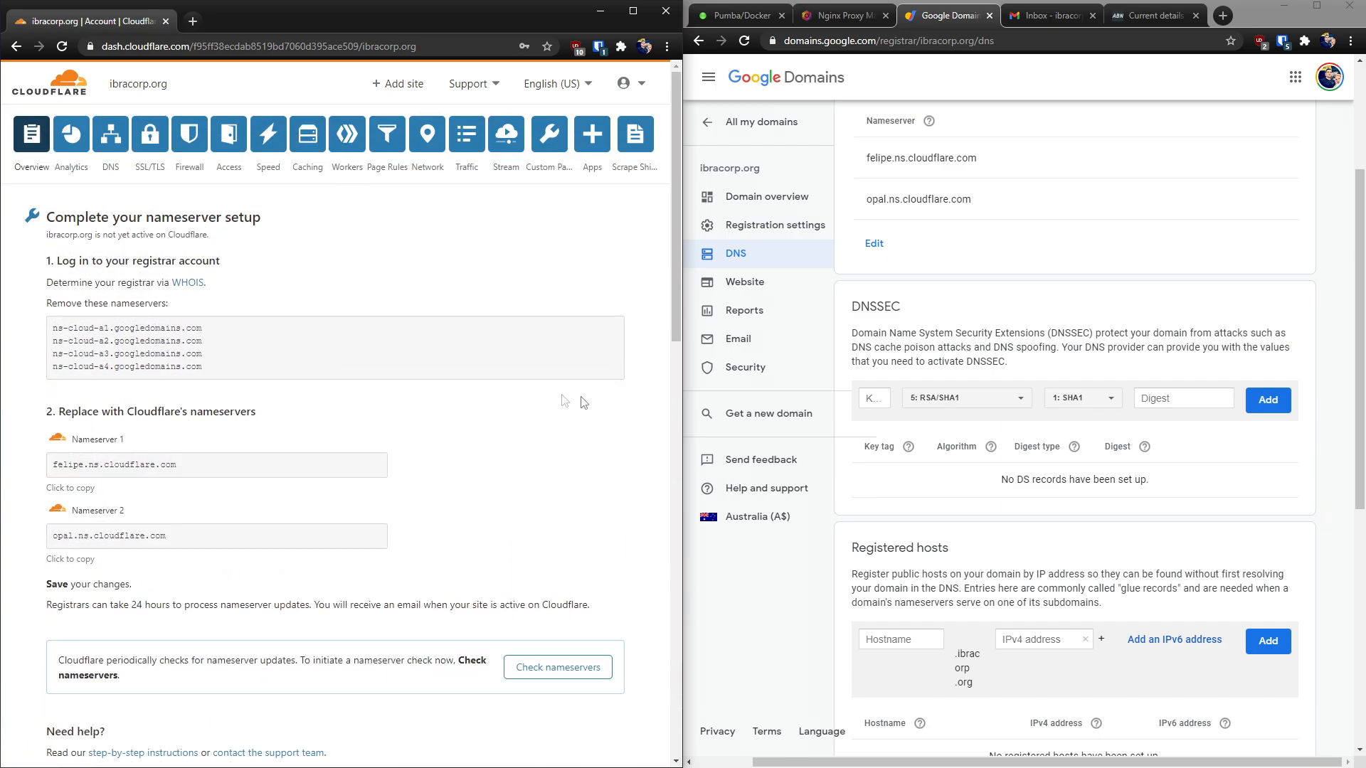
{"action": "scroll", "coordinate": [884, 361], "scroll_direction": "up", "scroll_amount": 1}
{"action": "scroll", "coordinate": [883, 361], "scroll_direction": "up", "scroll_amount": 3}
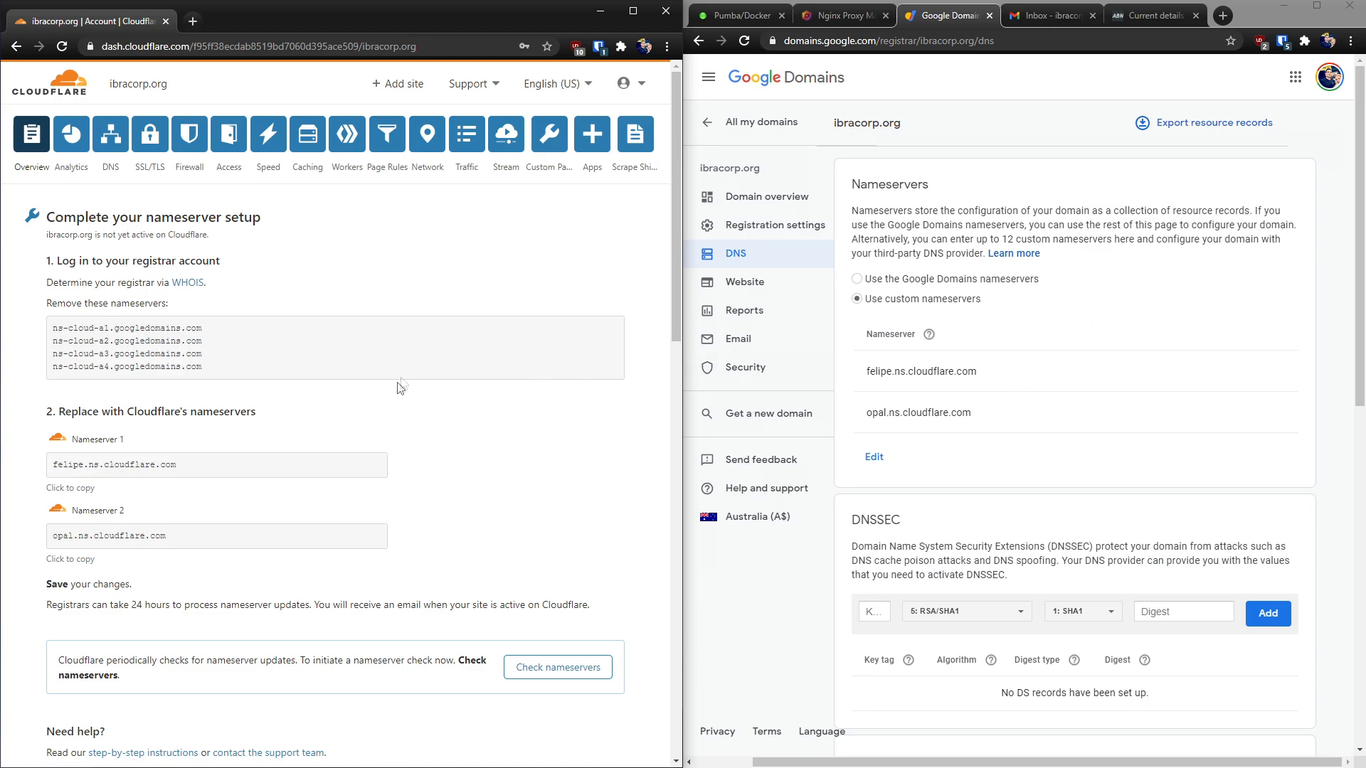
{"action": "scroll", "coordinate": [413, 381], "scroll_direction": "down", "scroll_amount": 2}
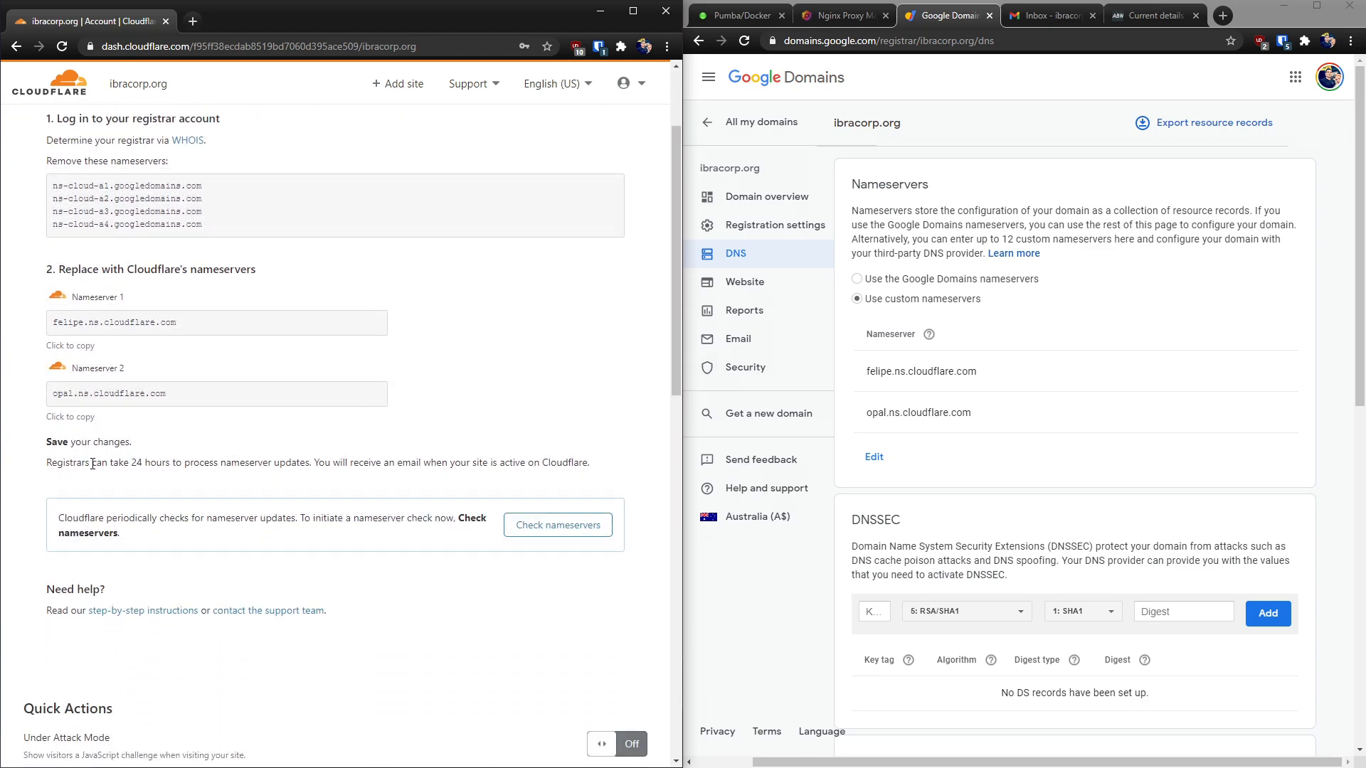
{"action": "left_click_drag", "start_coordinate": [93, 463], "coordinate": [163, 461]}
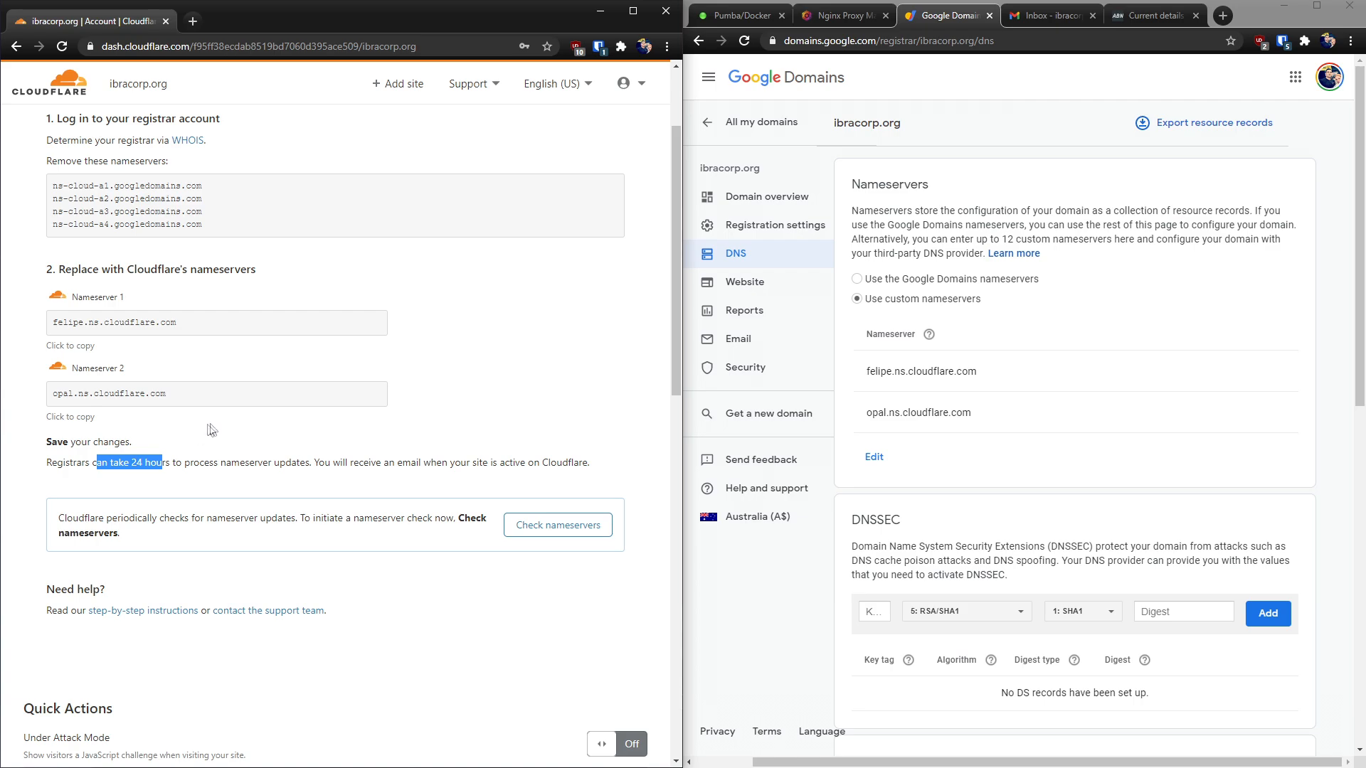
{"action": "left_click", "coordinate": [553, 526]}
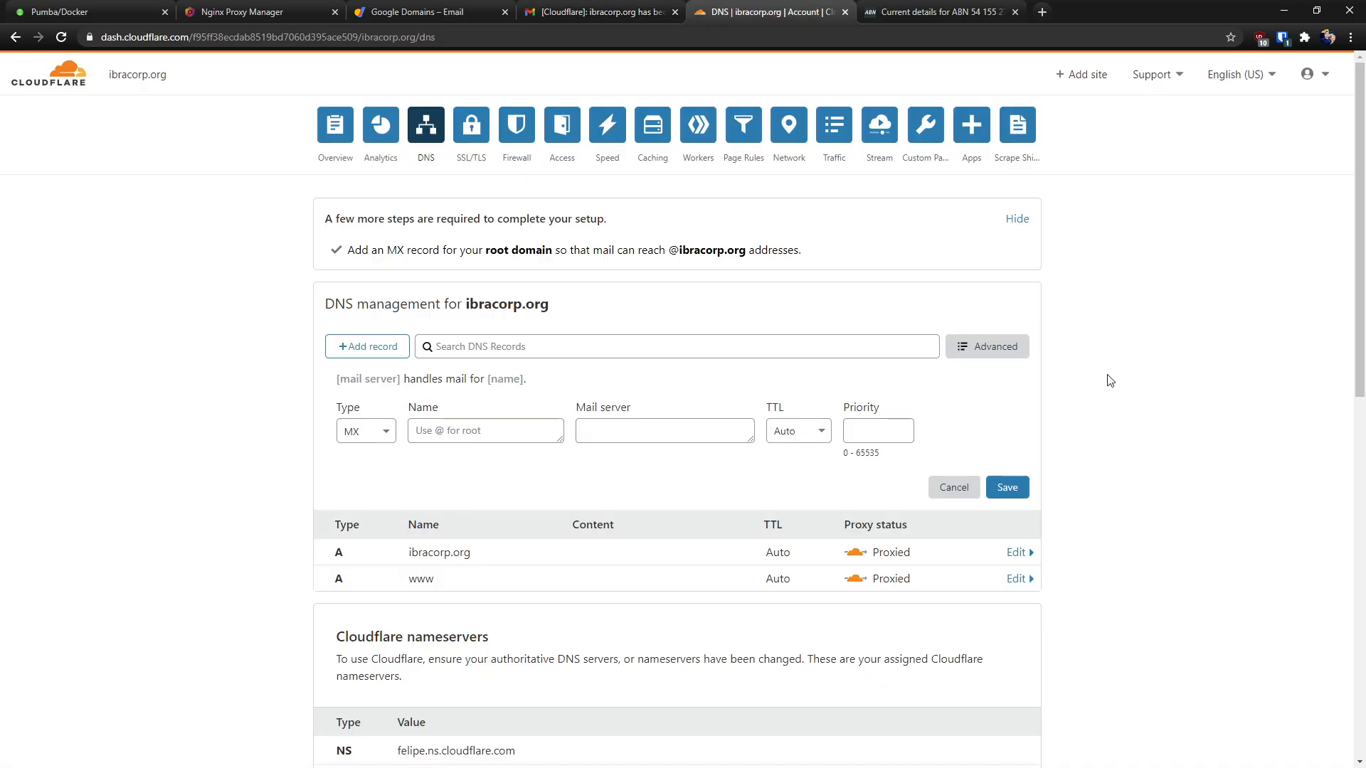
{"action": "scroll", "coordinate": [1107, 381], "scroll_direction": "down", "scroll_amount": 1}
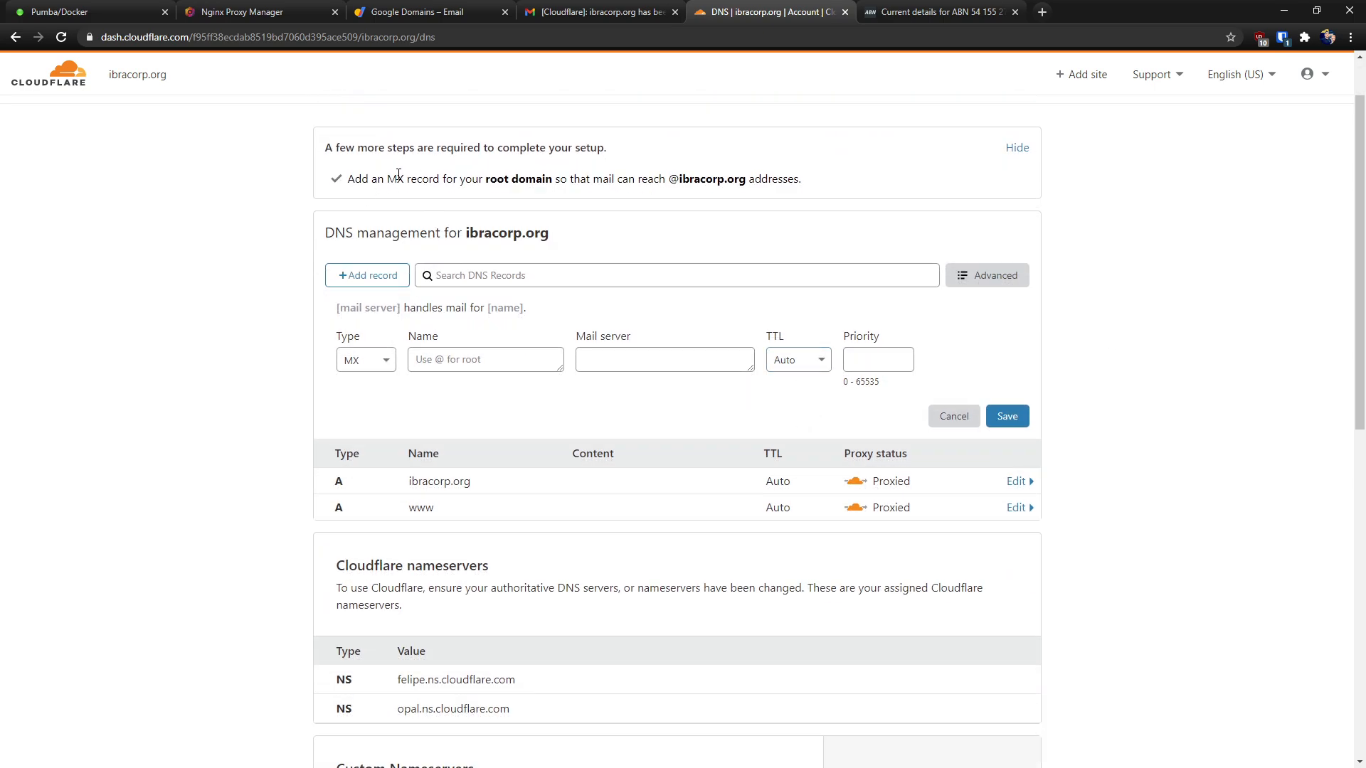
{"action": "left_click_drag", "start_coordinate": [393, 178], "coordinate": [498, 179]}
{"action": "left_click", "coordinate": [666, 182]}
{"action": "left_click_drag", "start_coordinate": [617, 179], "coordinate": [811, 176]}
{"action": "left_click", "coordinate": [660, 175]}
{"action": "left_click_drag", "start_coordinate": [617, 179], "coordinate": [809, 179]}
{"action": "left_click", "coordinate": [809, 180]}
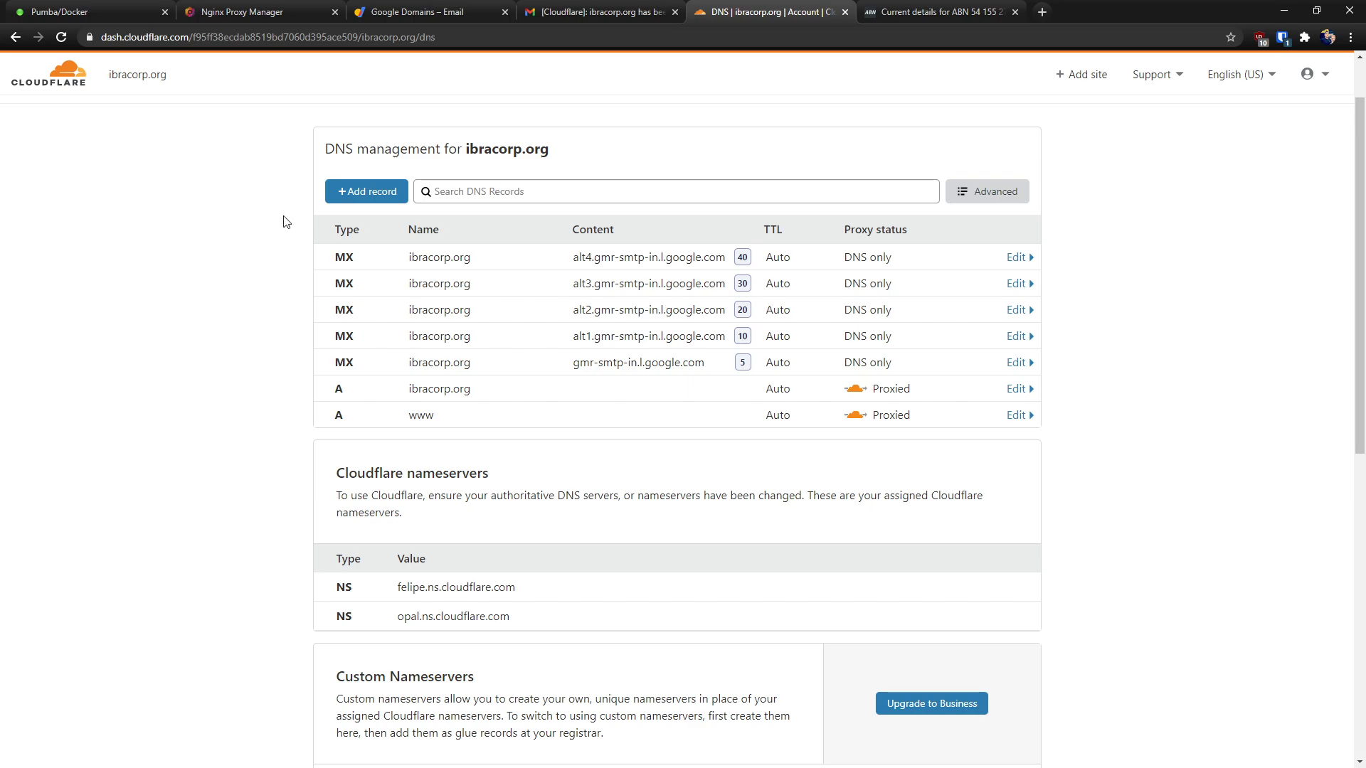
Check ibracorp.org's nameserver and DNSSEC sections in Google Domains, and return to Cloudflare to enable DNSSEC for the domain.
{"action": "scroll", "coordinate": [283, 221], "scroll_direction": "down", "scroll_amount": 4}
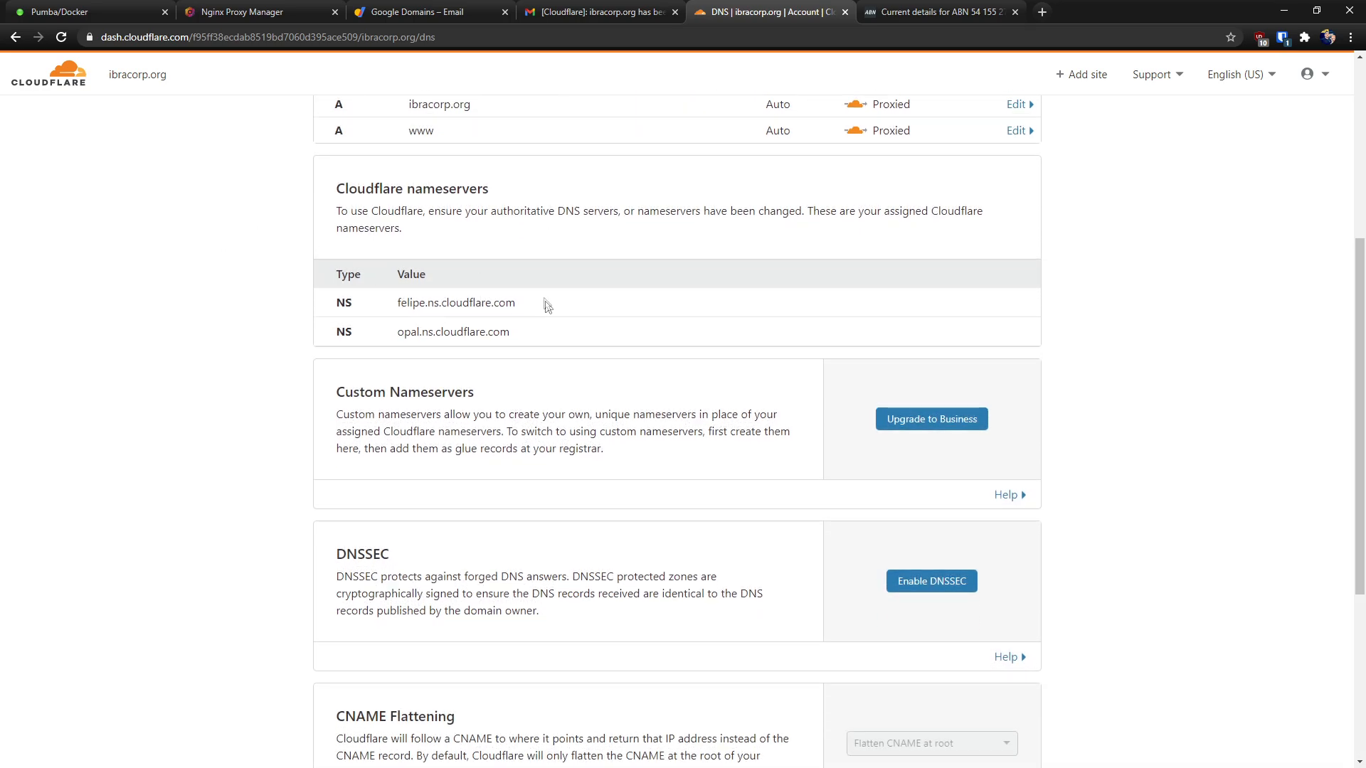
{"action": "left_click", "coordinate": [421, 15]}
{"action": "left_click", "coordinate": [88, 256]}
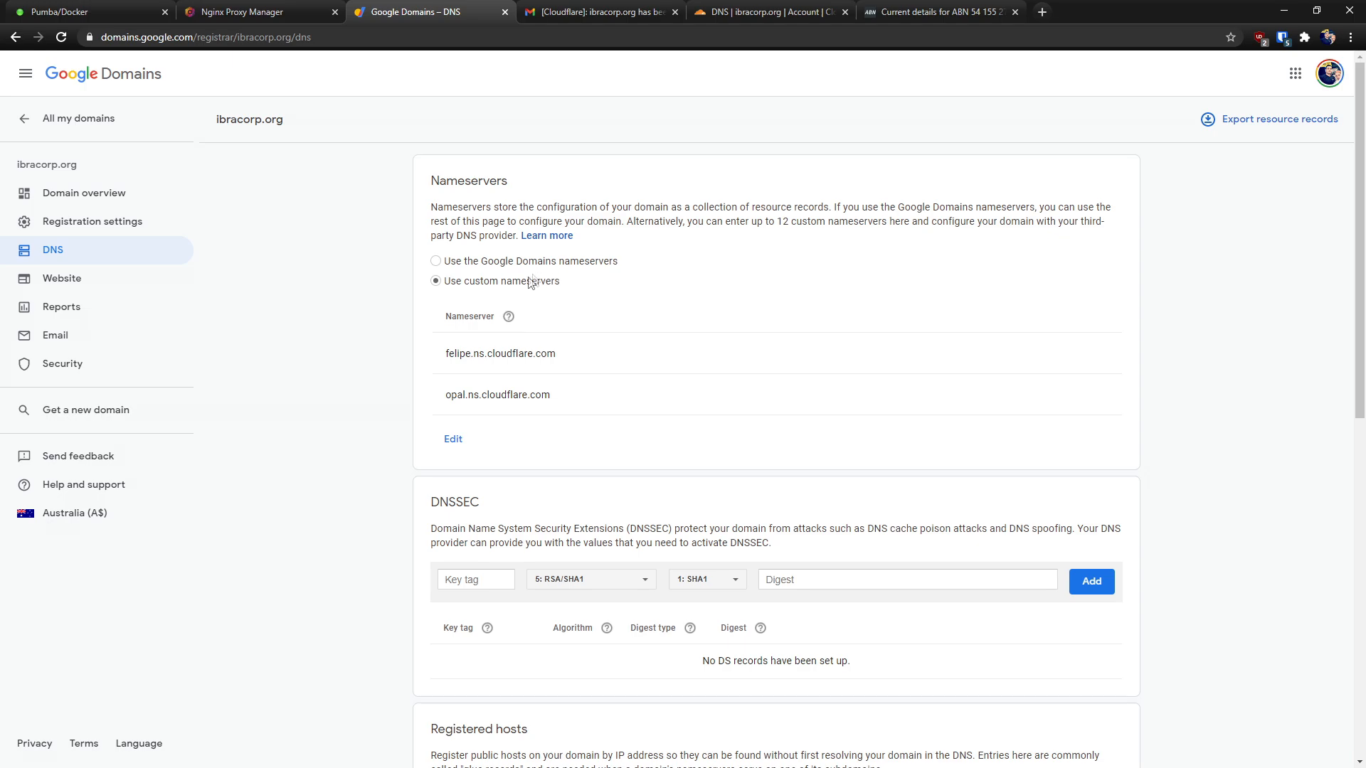
{"action": "left_click", "coordinate": [605, 12]}
{"action": "left_click", "coordinate": [798, 8]}
{"action": "scroll", "coordinate": [302, 345], "scroll_direction": "down", "scroll_amount": 4}
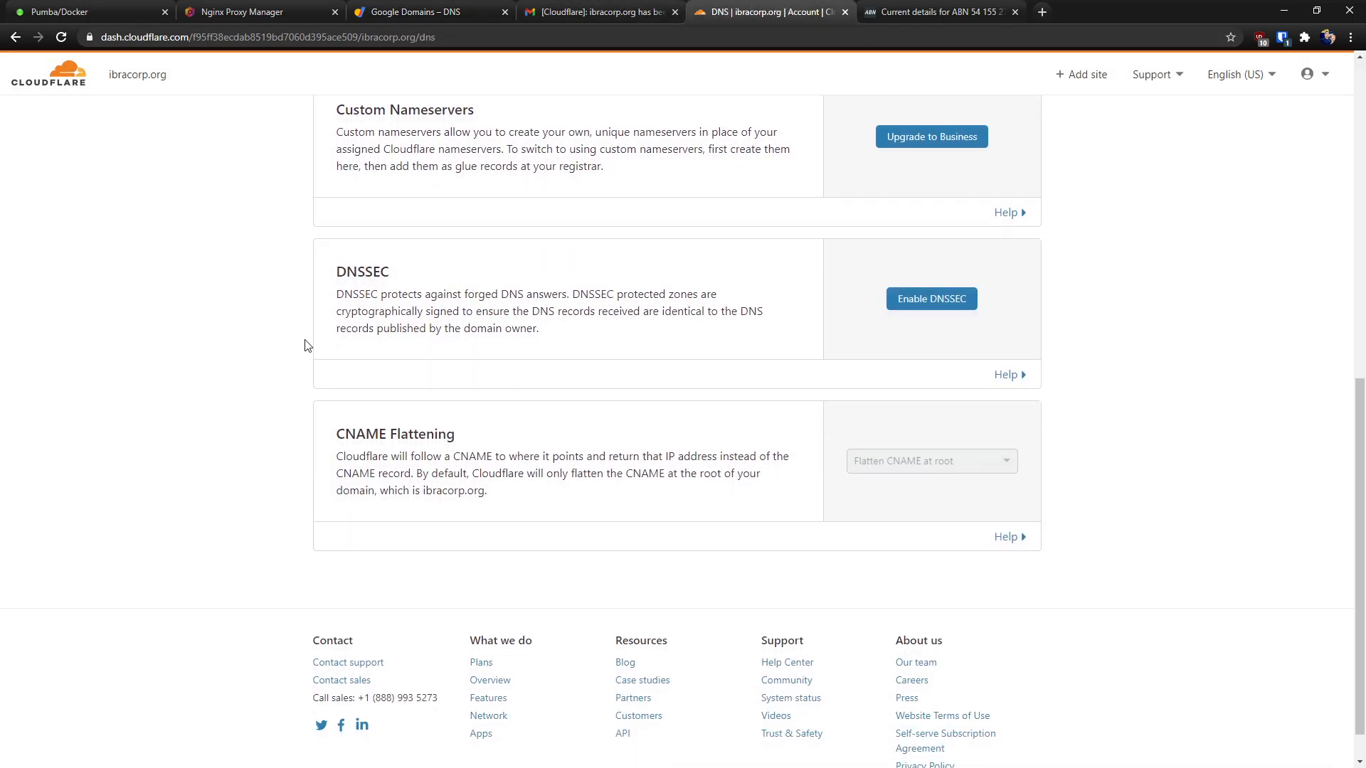
{"action": "scroll", "coordinate": [398, 324], "scroll_direction": "up", "scroll_amount": 1}
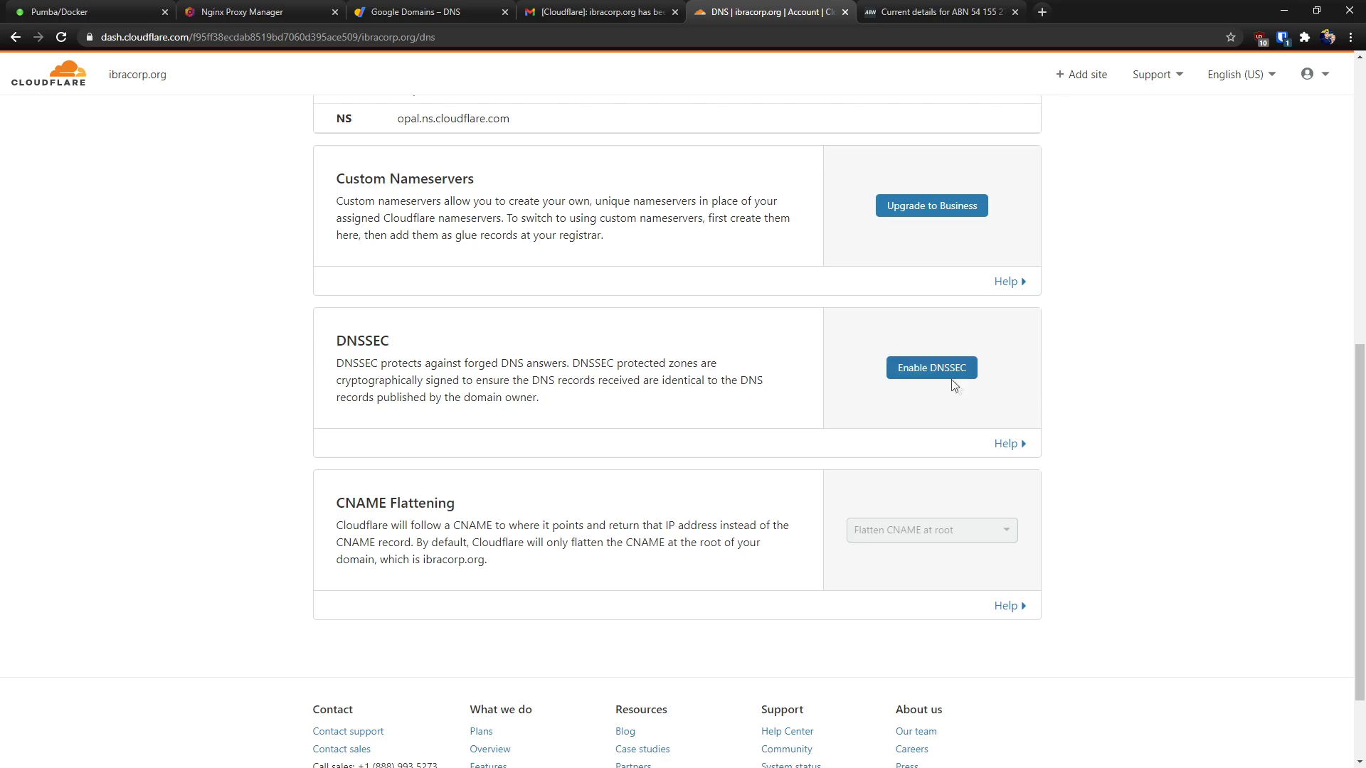
{"action": "left_click", "coordinate": [933, 367]}
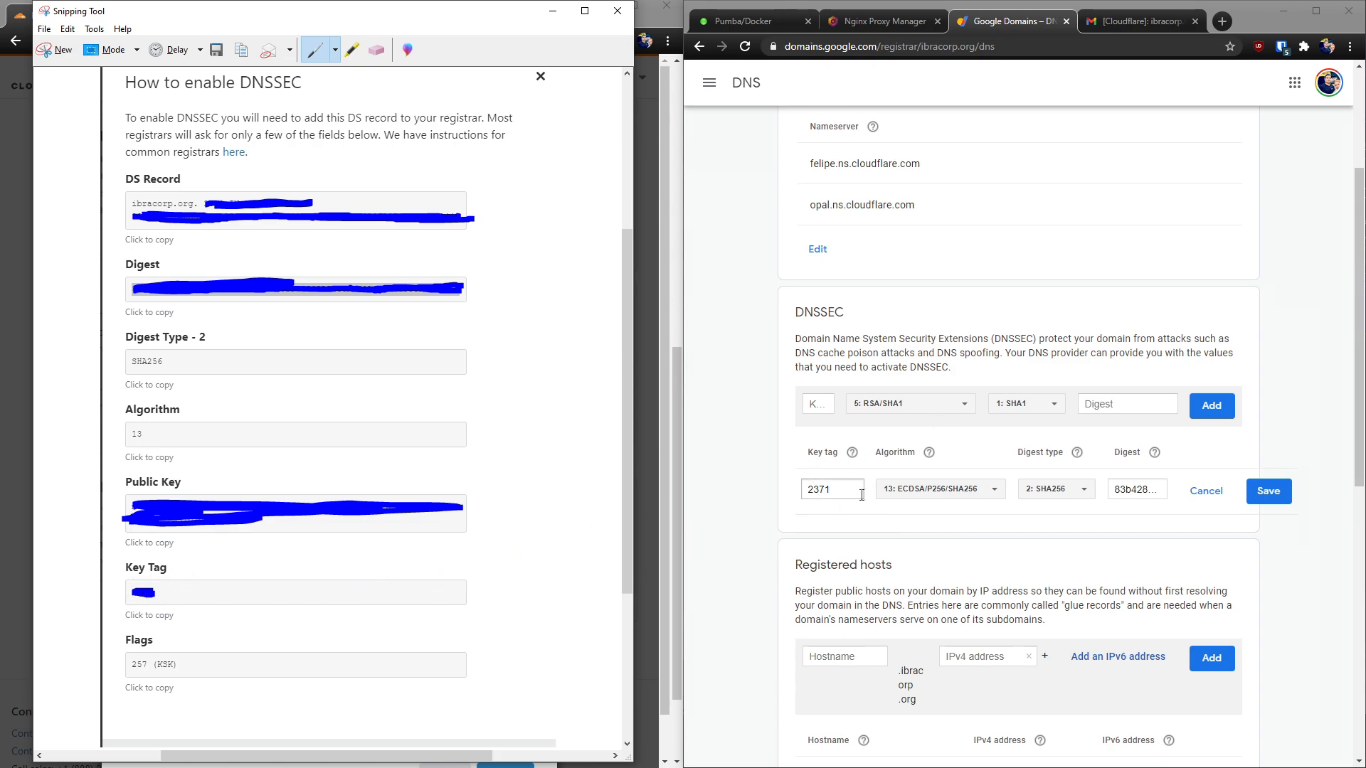
In the Google Domains DS record for ibracorp.org, use algorithm 13: ECDSA/P256/SHA256 and digest type 2: SHA256.
{"action": "left_click", "coordinate": [927, 493]}
{"action": "left_click", "coordinate": [927, 491]}
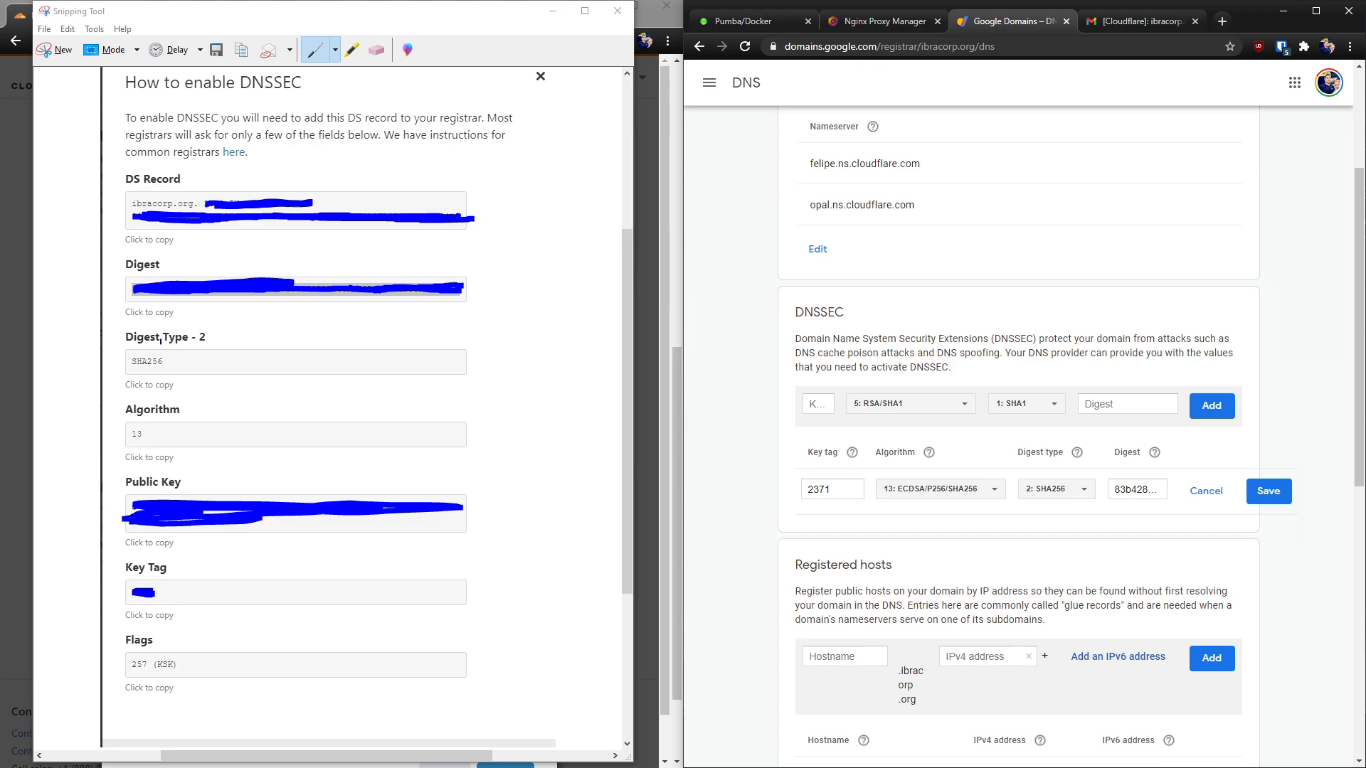
{"action": "left_click", "coordinate": [1028, 491]}
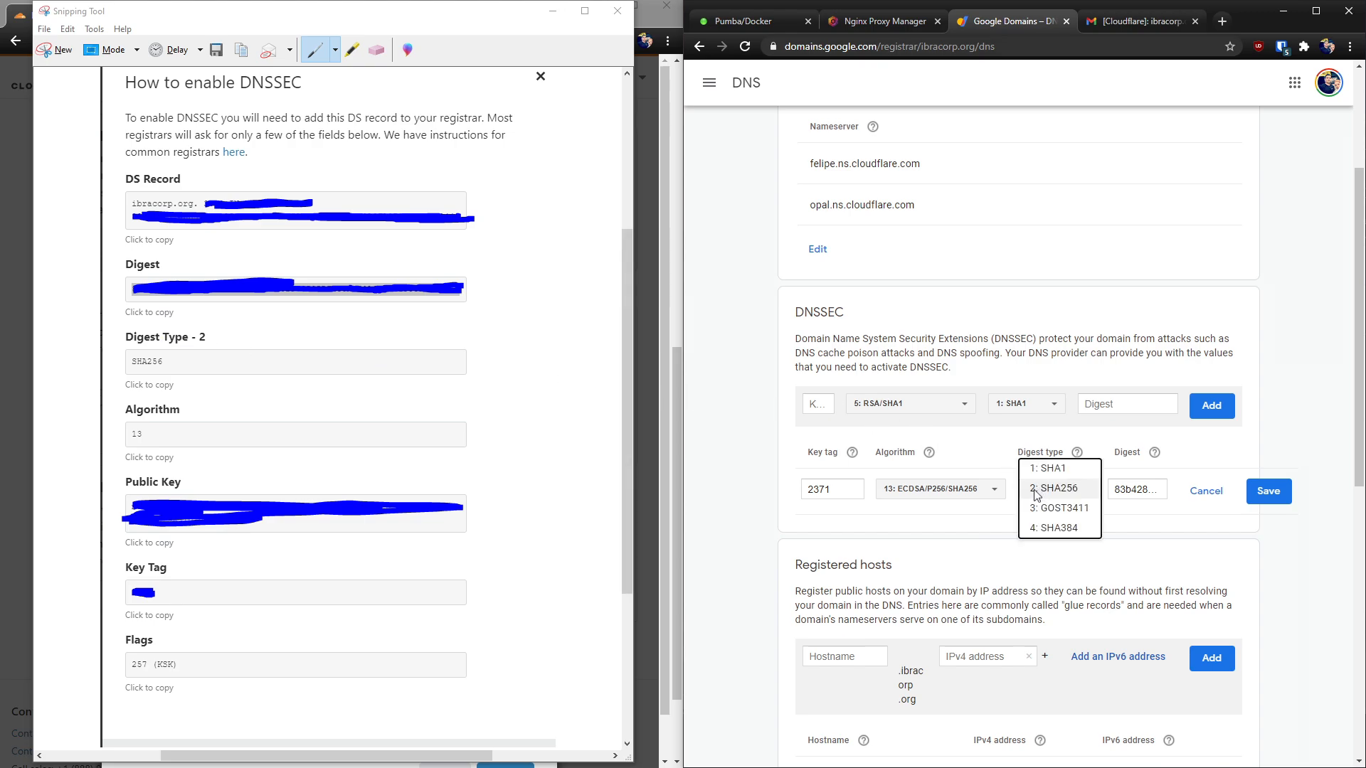
{"action": "left_click", "coordinate": [1047, 491]}
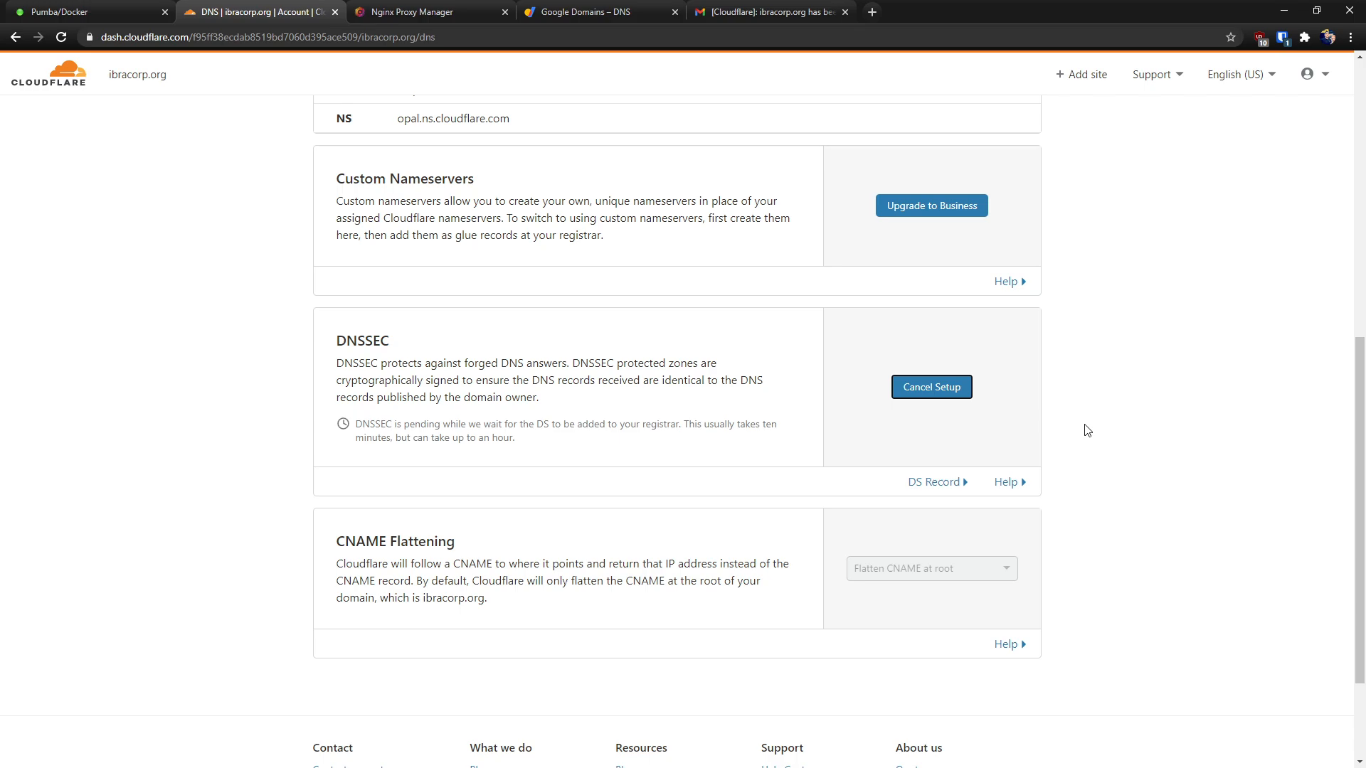
Open Cloudflare's SSL/TLS settings for ibracorp.org and set the encryption mode to Full (strict).
{"action": "left_click", "coordinate": [1132, 425]}
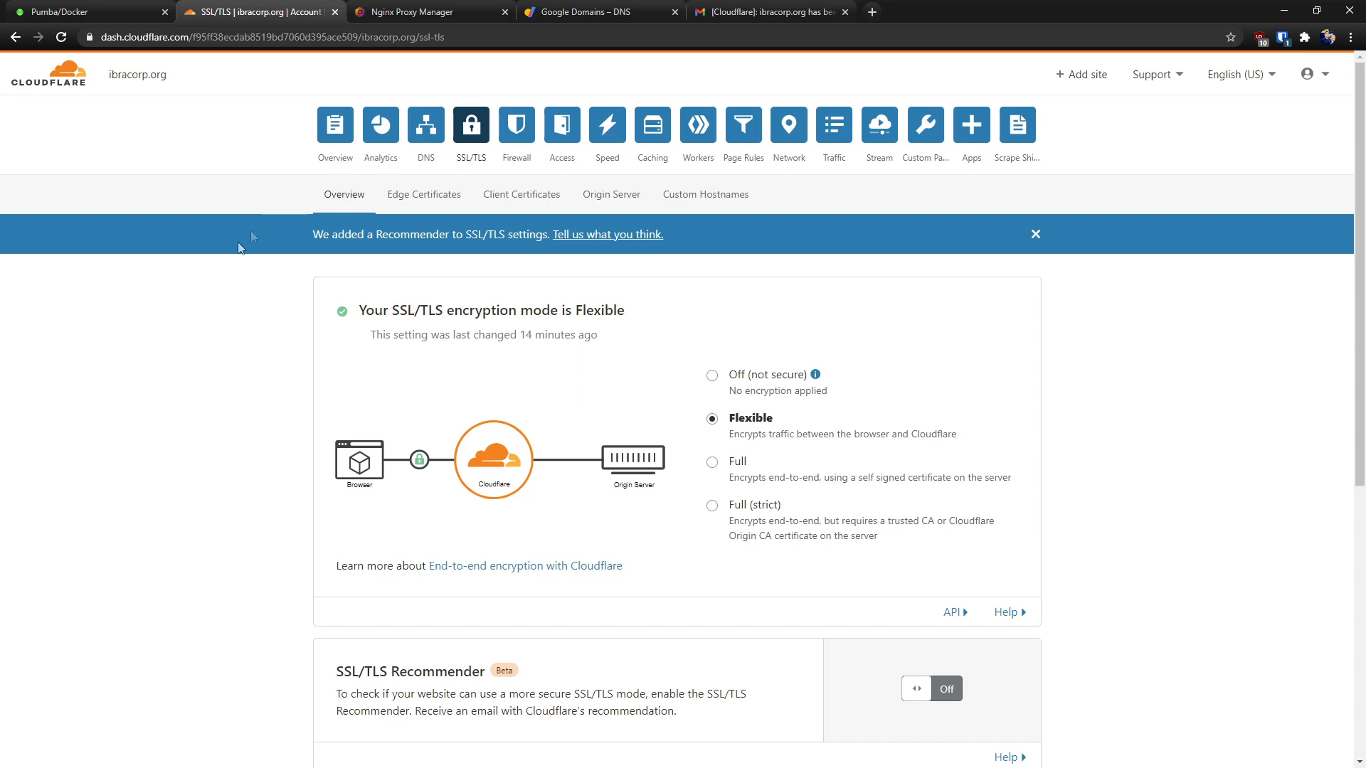
{"action": "scroll", "coordinate": [738, 239], "scroll_direction": "down", "scroll_amount": 2}
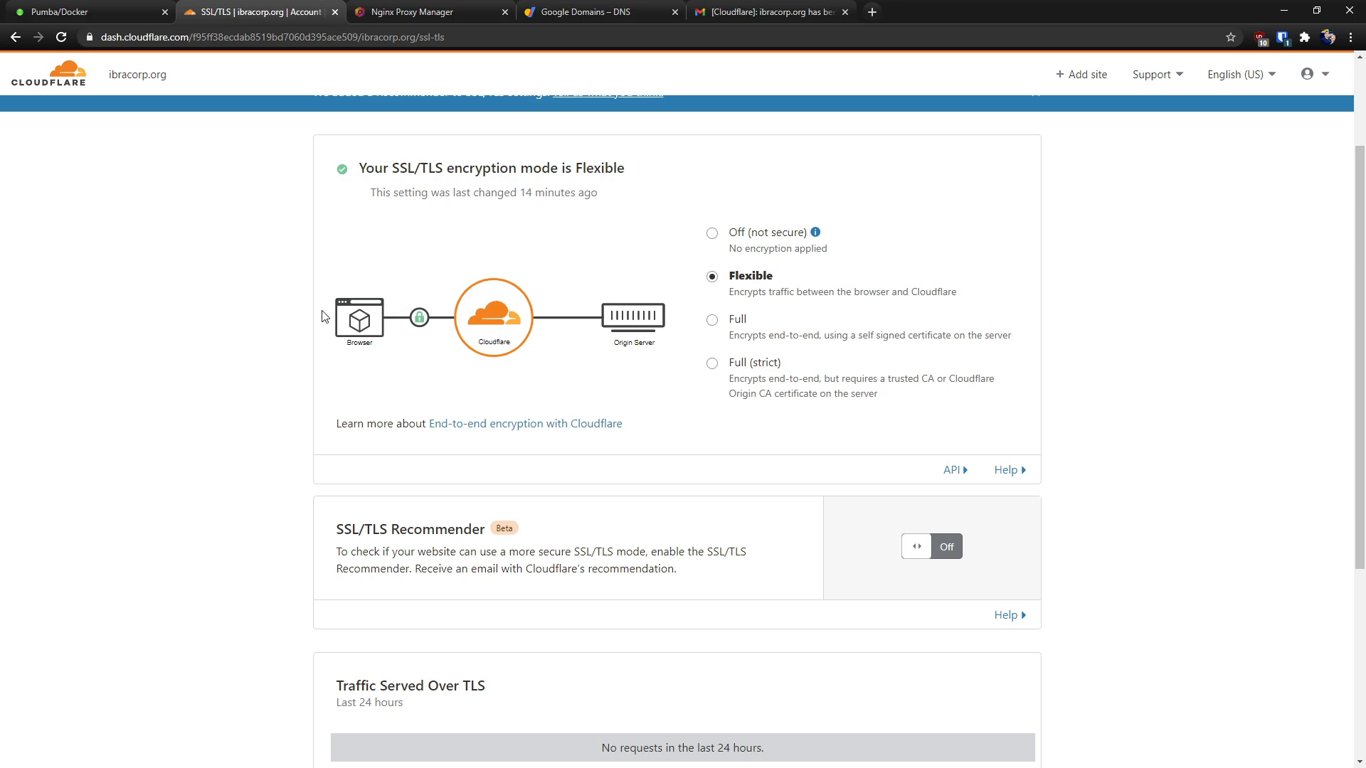
{"action": "left_click", "coordinate": [740, 326]}
{"action": "left_click", "coordinate": [713, 366]}
{"action": "scroll", "coordinate": [427, 249], "scroll_direction": "up", "scroll_amount": 3}
Review the Edge Certificates settings, consult the Edge Certificate diagram in draw.io, and return to Cloudflare to view Client Certificates.
{"action": "left_click", "coordinate": [419, 207]}
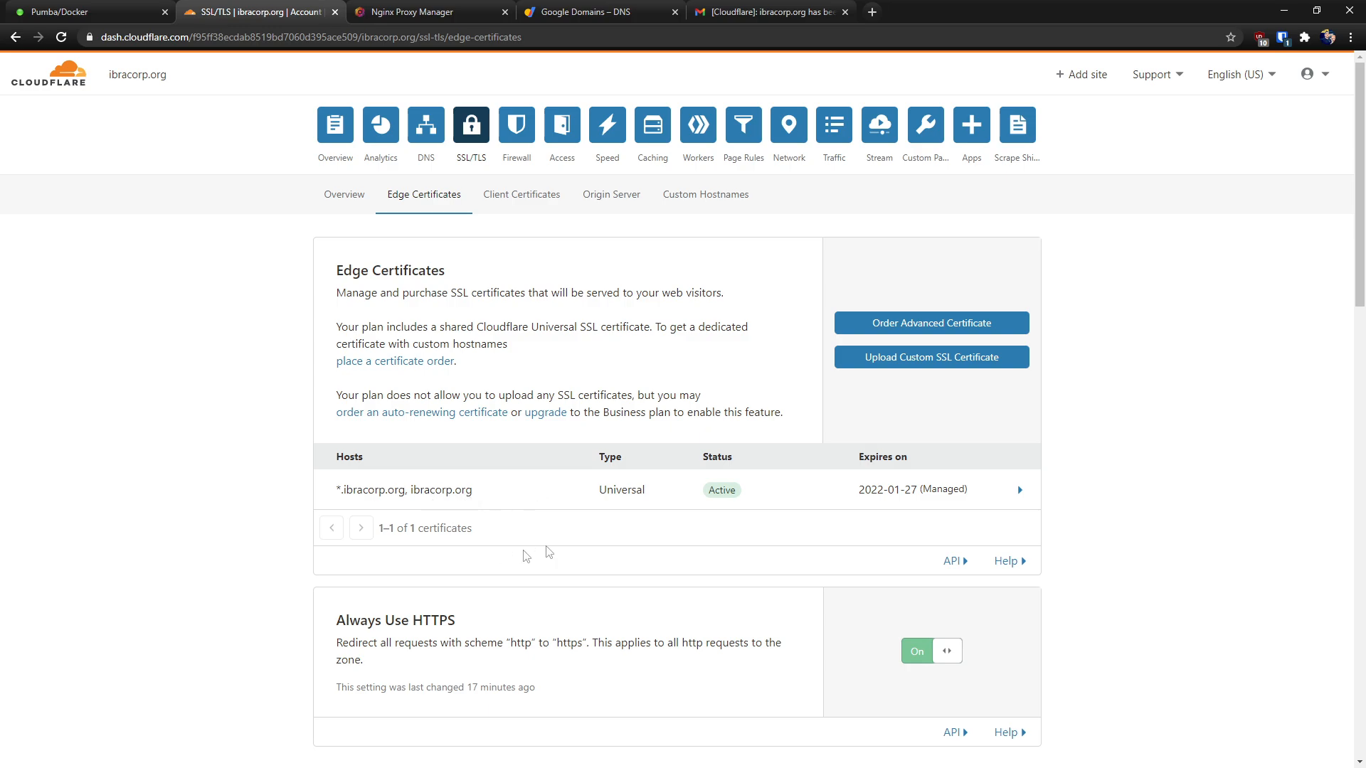
{"action": "key", "text": "alt+Tab"}
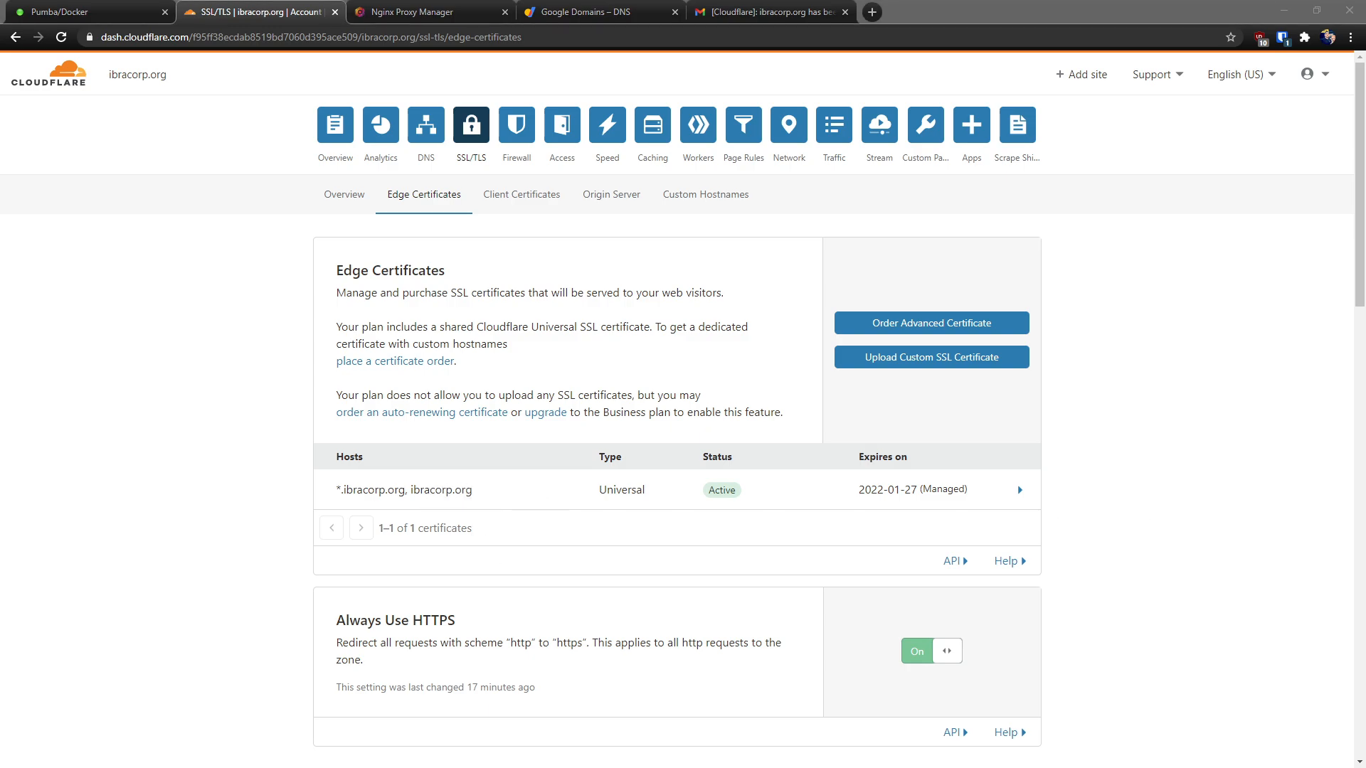
{"action": "left_click", "coordinate": [180, 754]}
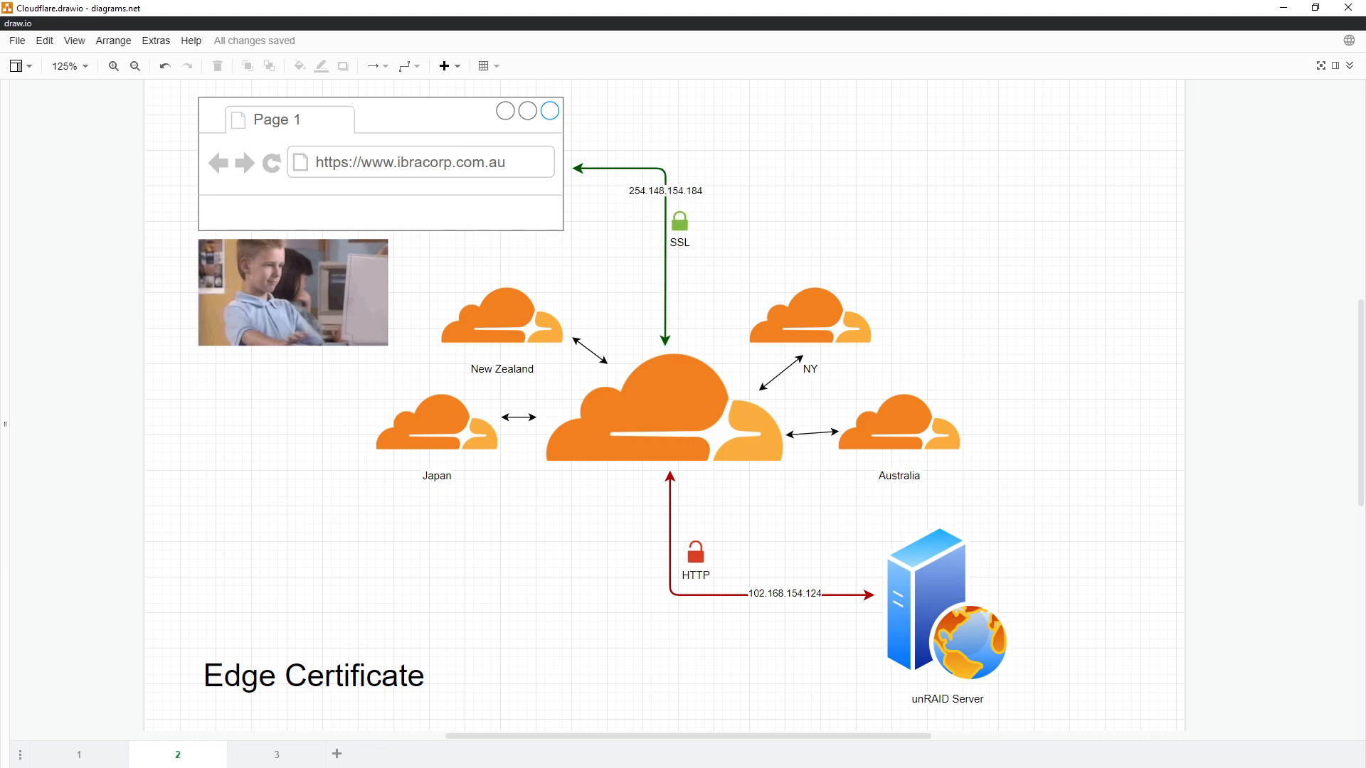
{"action": "key", "text": "alt+Tab"}
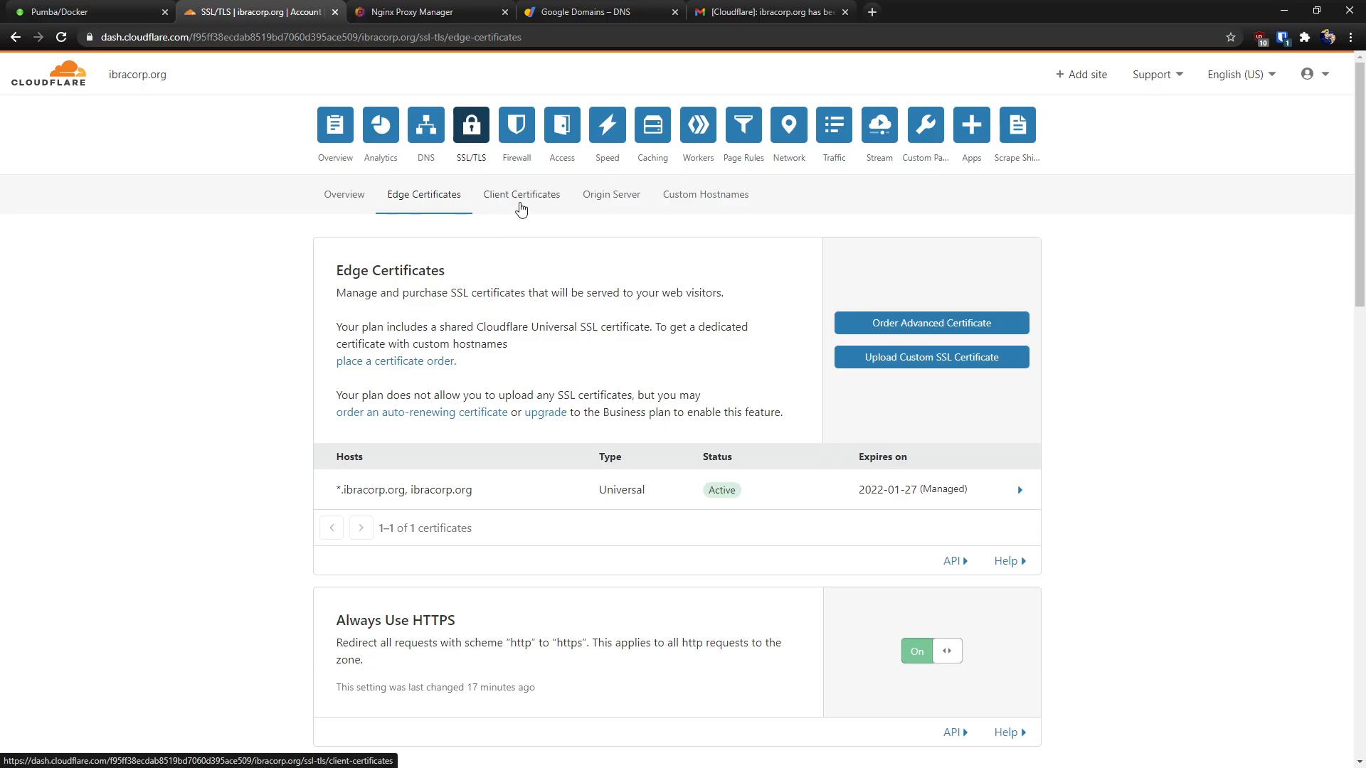
{"action": "left_click", "coordinate": [524, 208]}
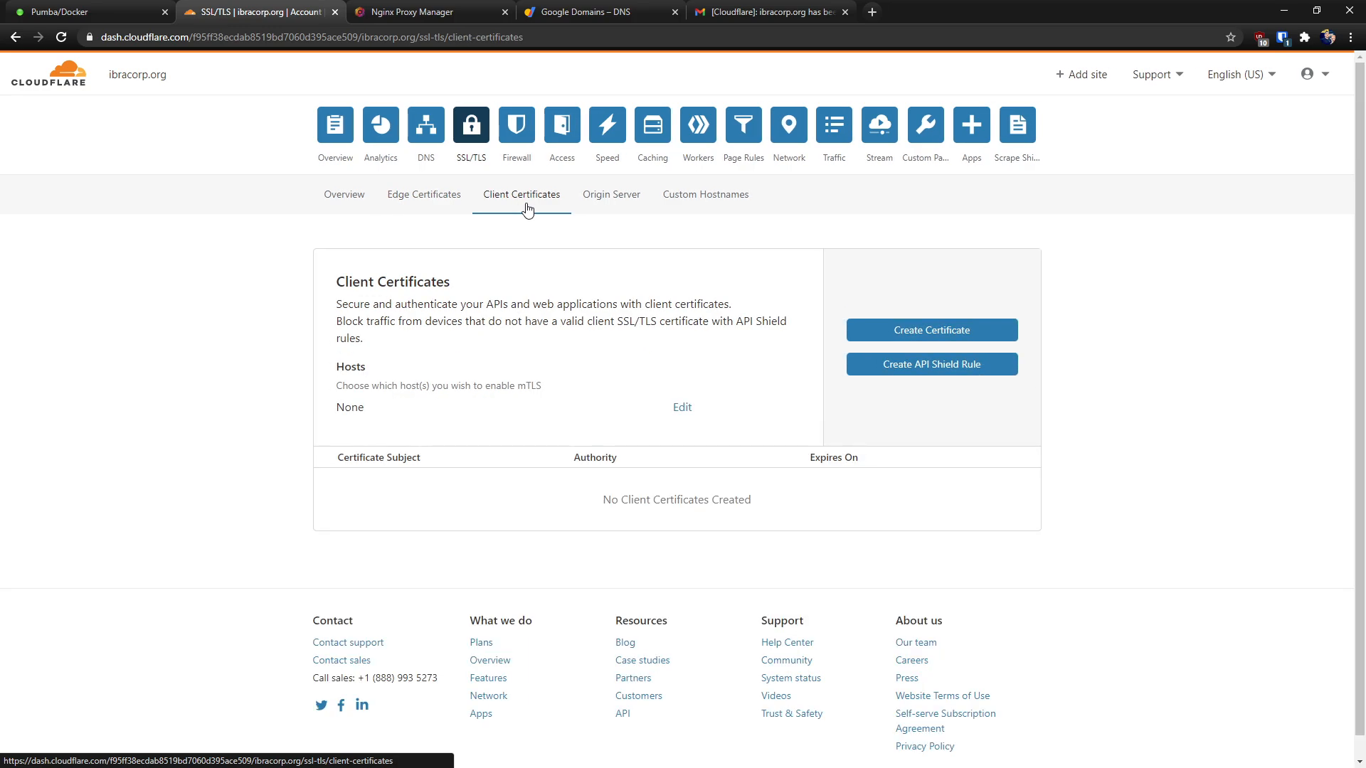
Generate a Cloudflare origin certificate with an RSA private key for *.ibracorp.org and ibracorp.org, valid for 15 years.
{"action": "left_click", "coordinate": [620, 210]}
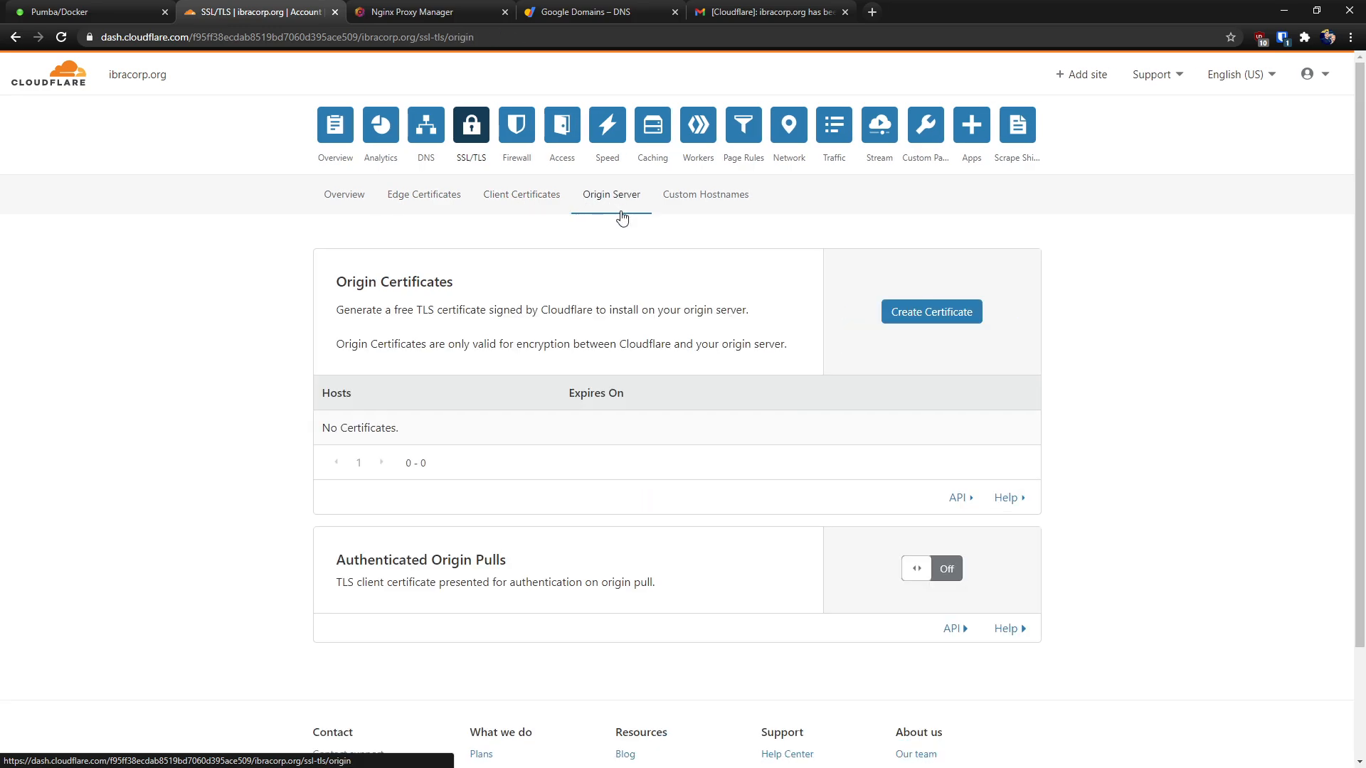
{"action": "left_click", "coordinate": [917, 313]}
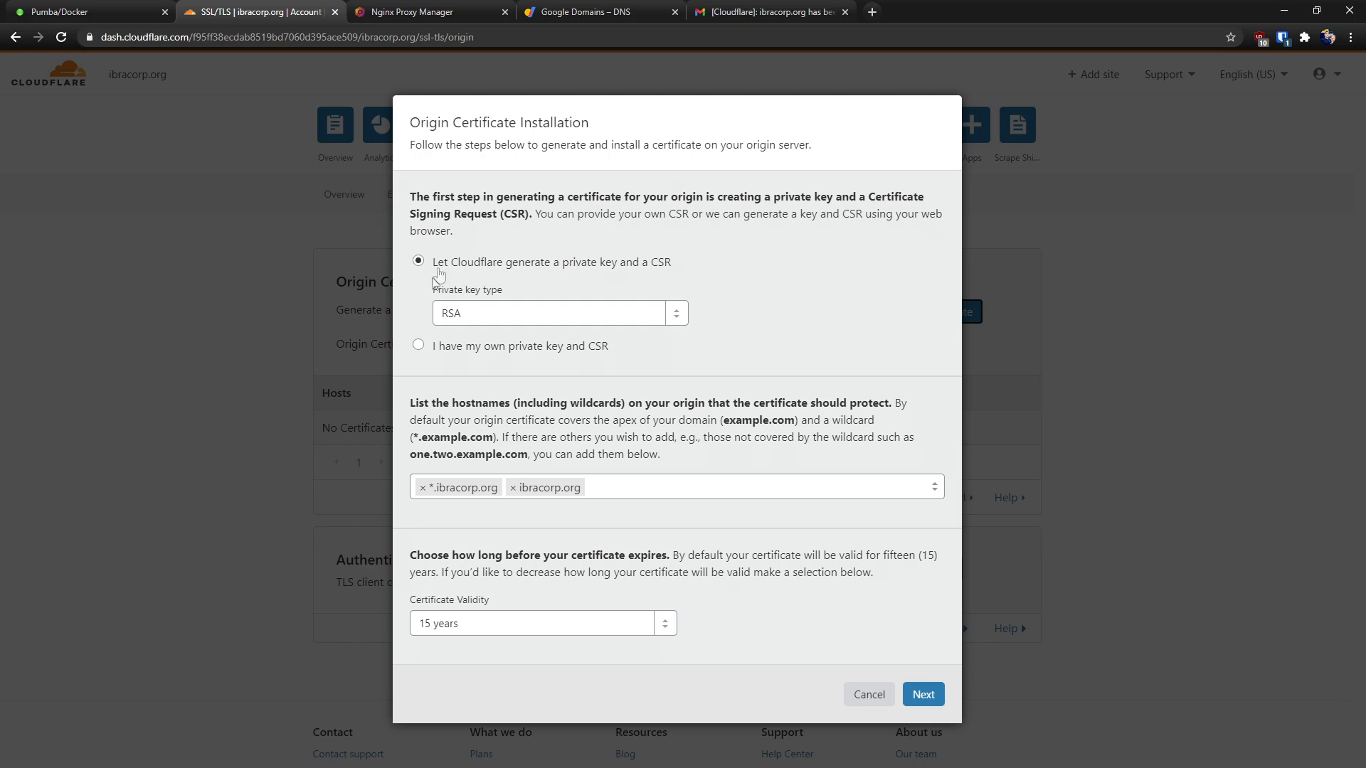
{"action": "left_click", "coordinate": [502, 311]}
{"action": "left_click", "coordinate": [529, 281]}
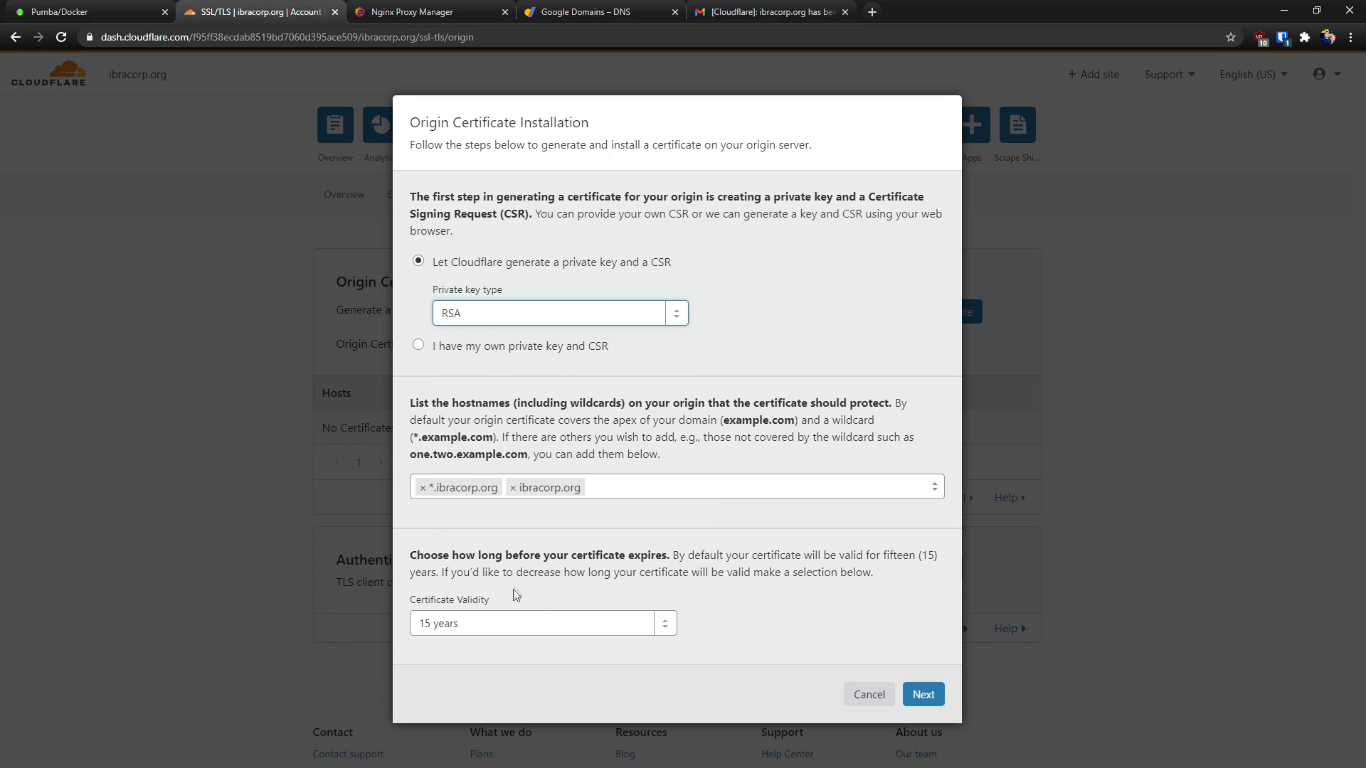
{"action": "left_click", "coordinate": [457, 629]}
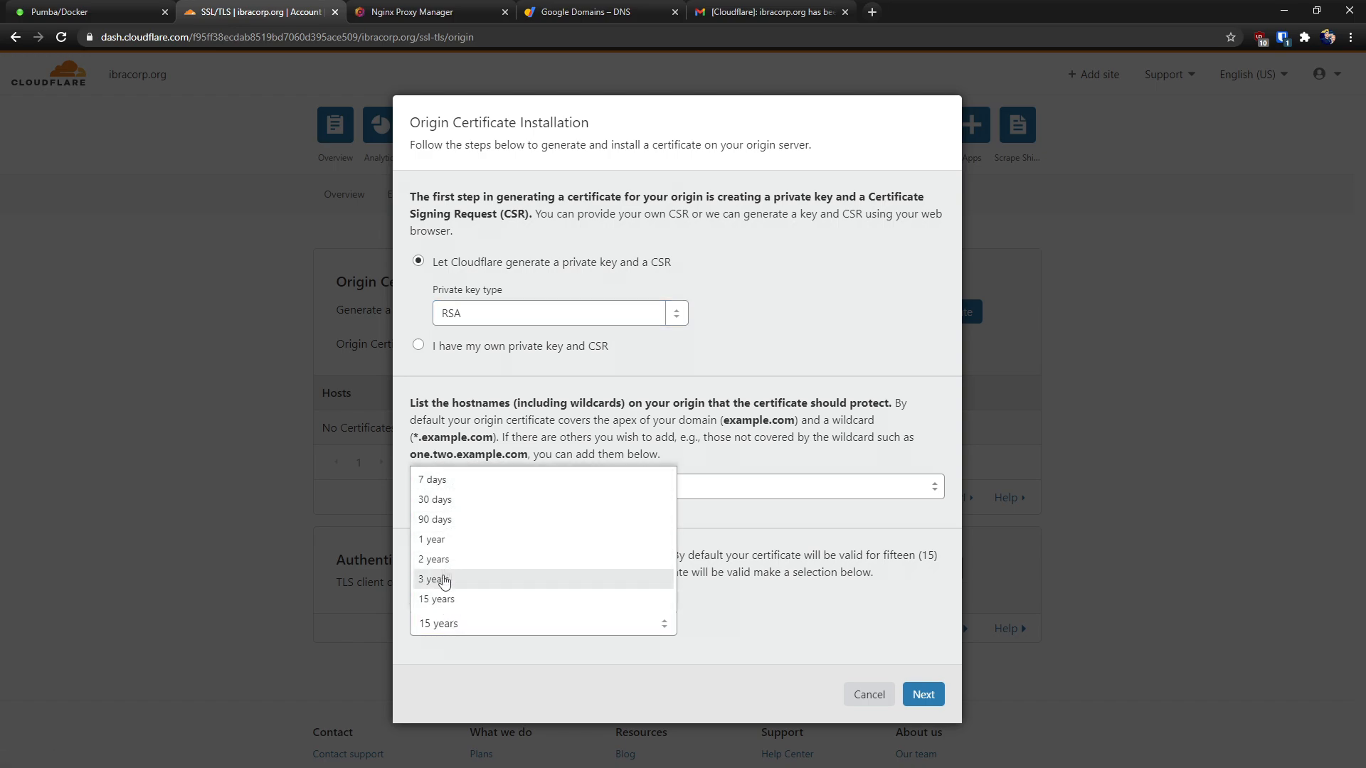
{"action": "left_click", "coordinate": [481, 663]}
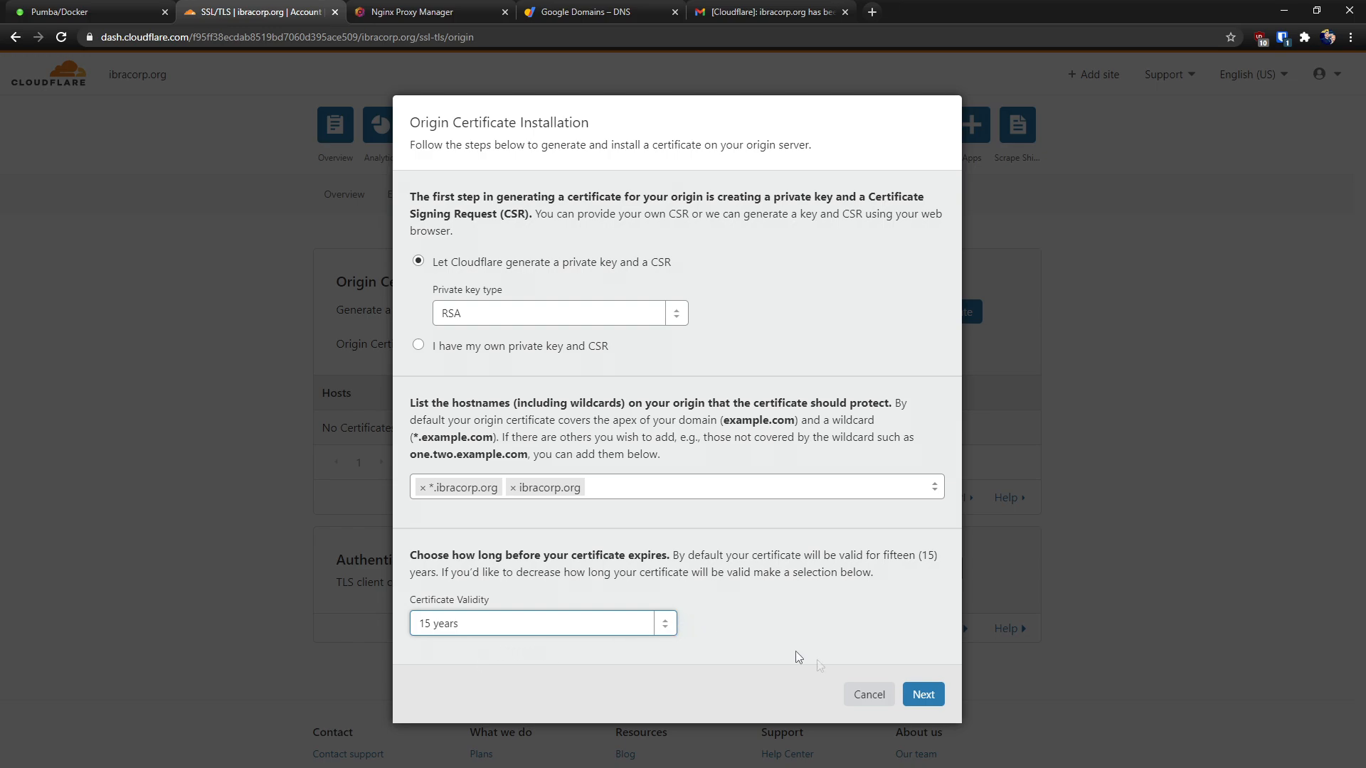
{"action": "left_click", "coordinate": [921, 698]}
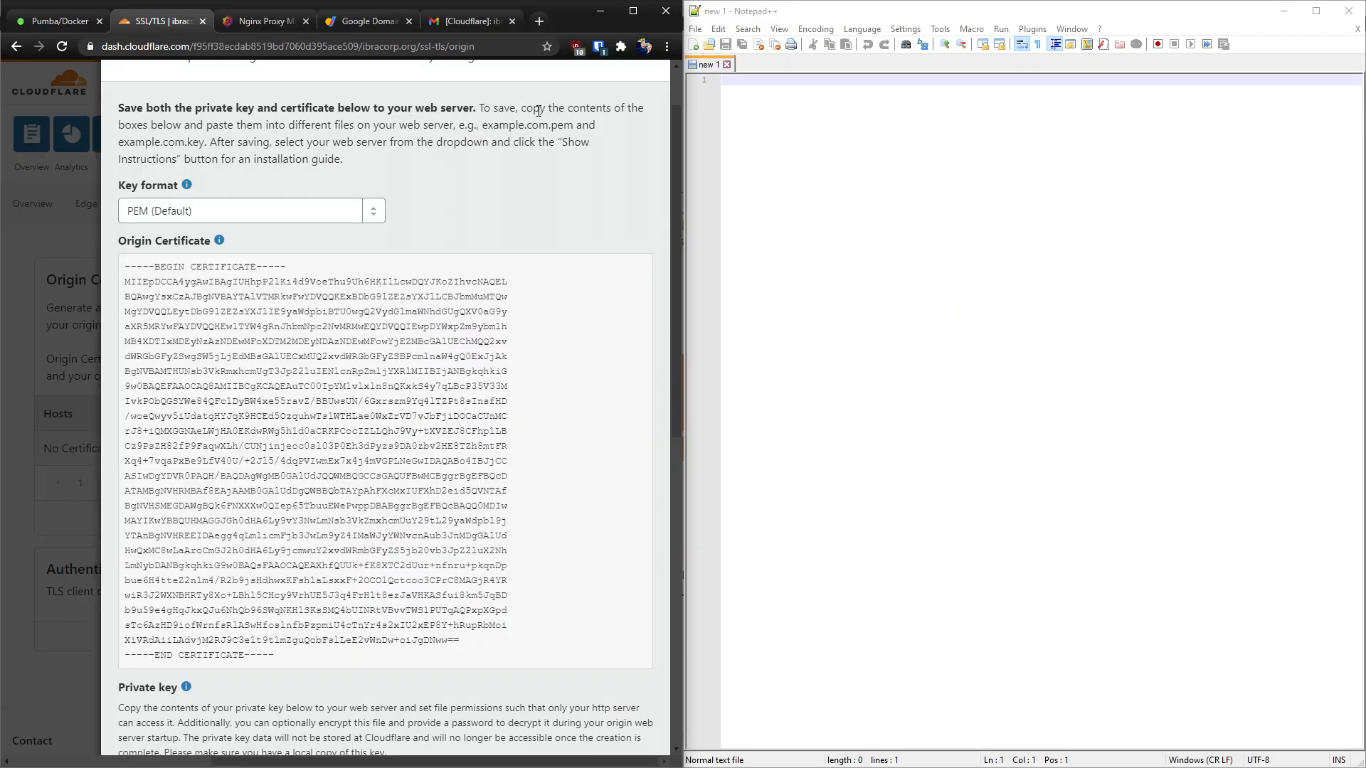
Copy the full origin certificate text into the blank Notepad++ document and remove the trailing empty line.
{"action": "left_click_drag", "start_coordinate": [528, 107], "coordinate": [472, 126]}
{"action": "left_click", "coordinate": [477, 126]}
{"action": "double_click", "coordinate": [562, 124]}
{"action": "left_click_drag", "start_coordinate": [185, 143], "coordinate": [211, 144]}
{"action": "left_click", "coordinate": [167, 269]}
{"action": "left_click_drag", "start_coordinate": [298, 641], "coordinate": [94, 502]}
{"action": "left_click_drag", "start_coordinate": [281, 656], "coordinate": [139, 259]}
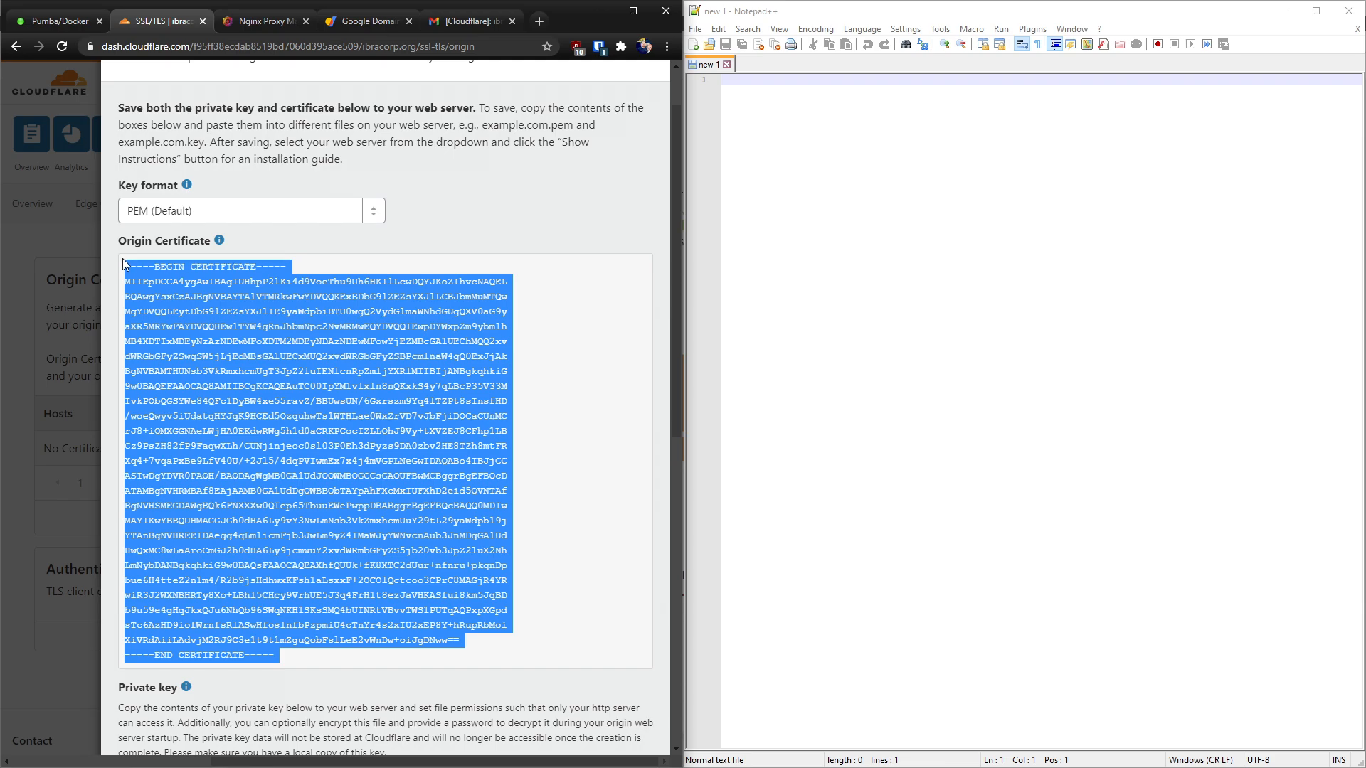
{"action": "key", "text": "ctrl+c"}
{"action": "left_click", "coordinate": [860, 189]}
{"action": "key", "text": "ctrl+v"}
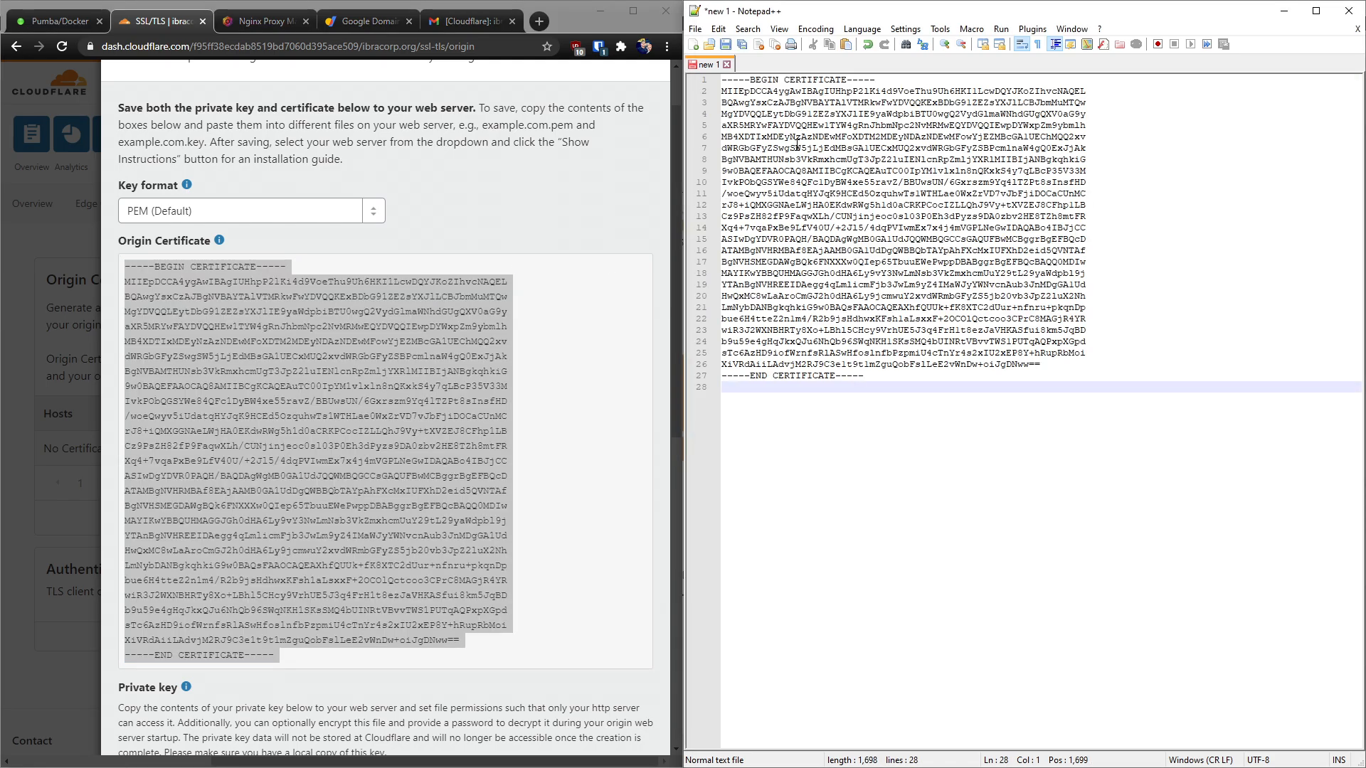
{"action": "key", "text": "BackSpace"}
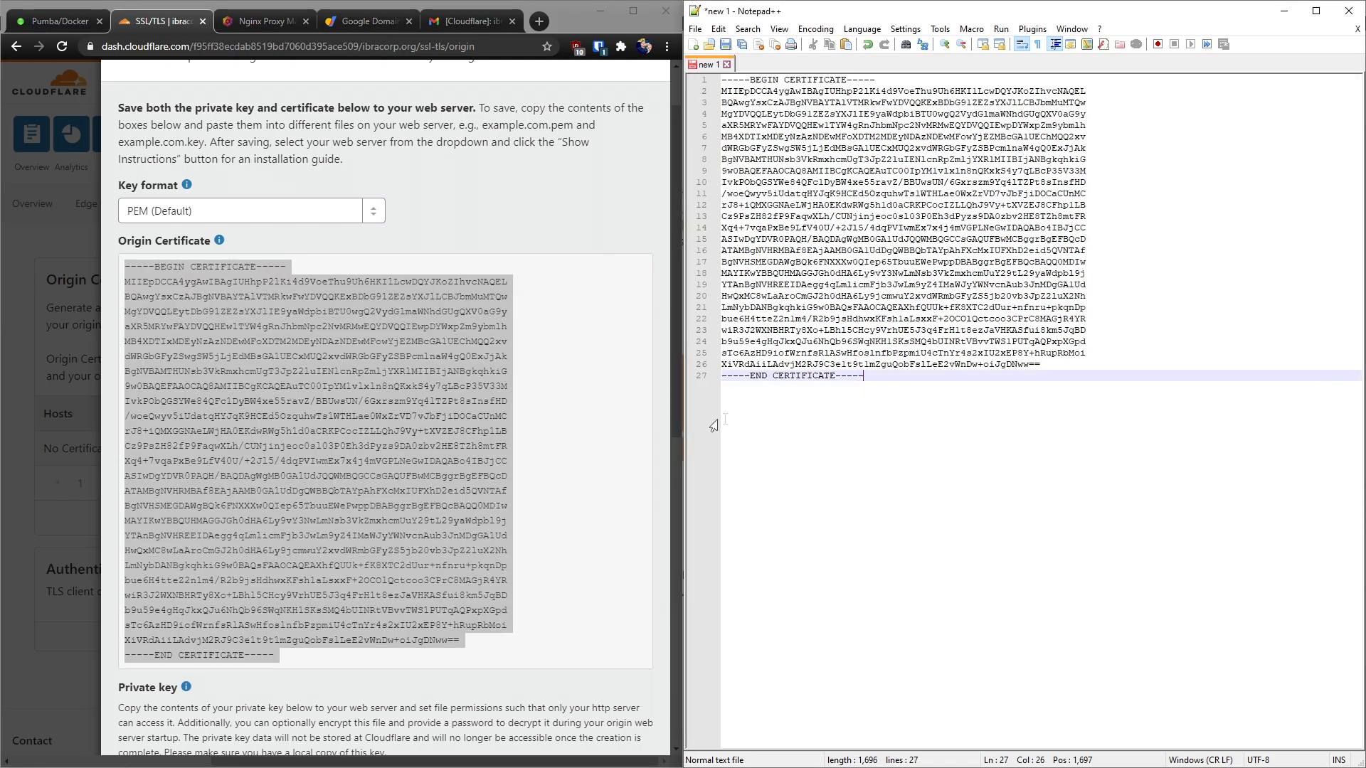
Create a second Notepad++ document and paste the origin certificate's private key into it.
{"action": "left_click", "coordinate": [694, 44]}
{"action": "scroll", "coordinate": [349, 468], "scroll_direction": "down", "scroll_amount": 5}
{"action": "scroll", "coordinate": [350, 468], "scroll_direction": "down", "scroll_amount": 4}
{"action": "left_click_drag", "start_coordinate": [288, 542], "coordinate": [120, 140]}
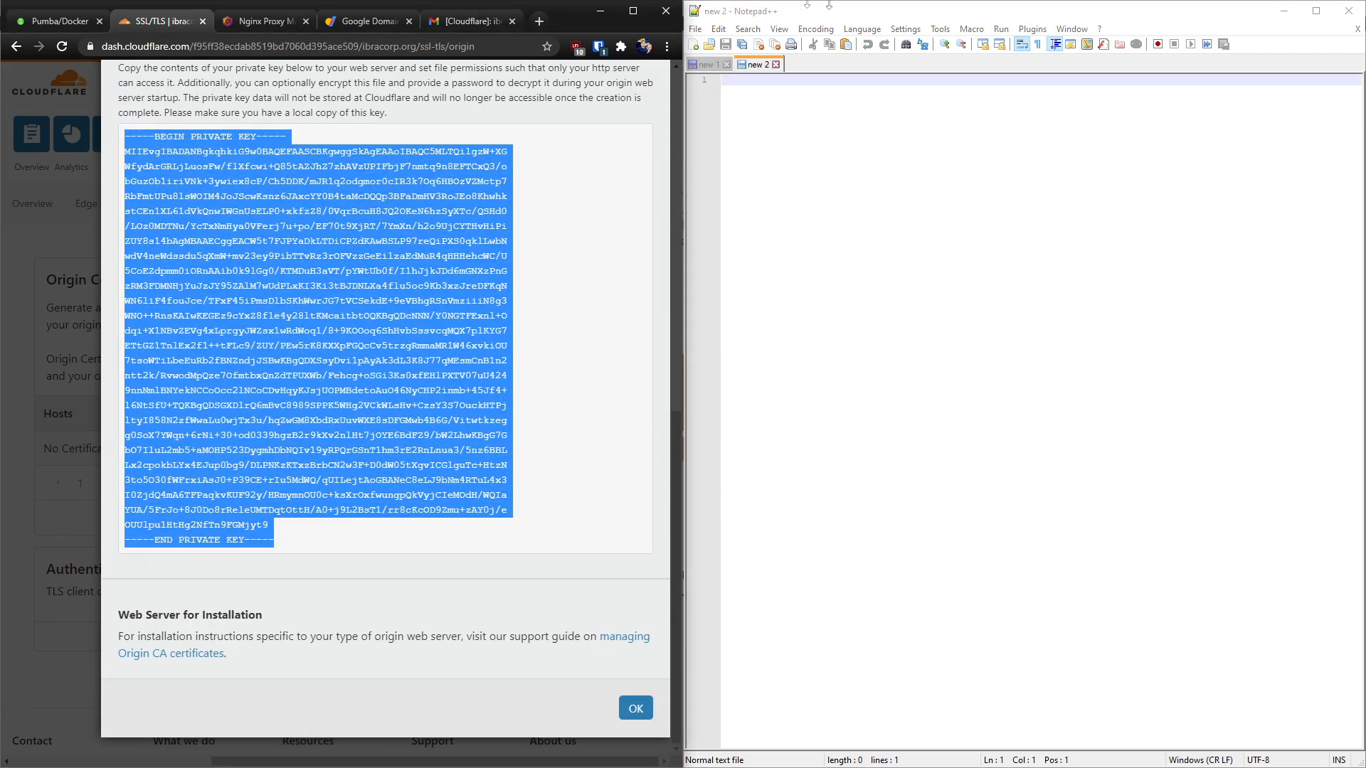
{"action": "left_click", "coordinate": [737, 80]}
{"action": "key", "text": "ctrl+v"}
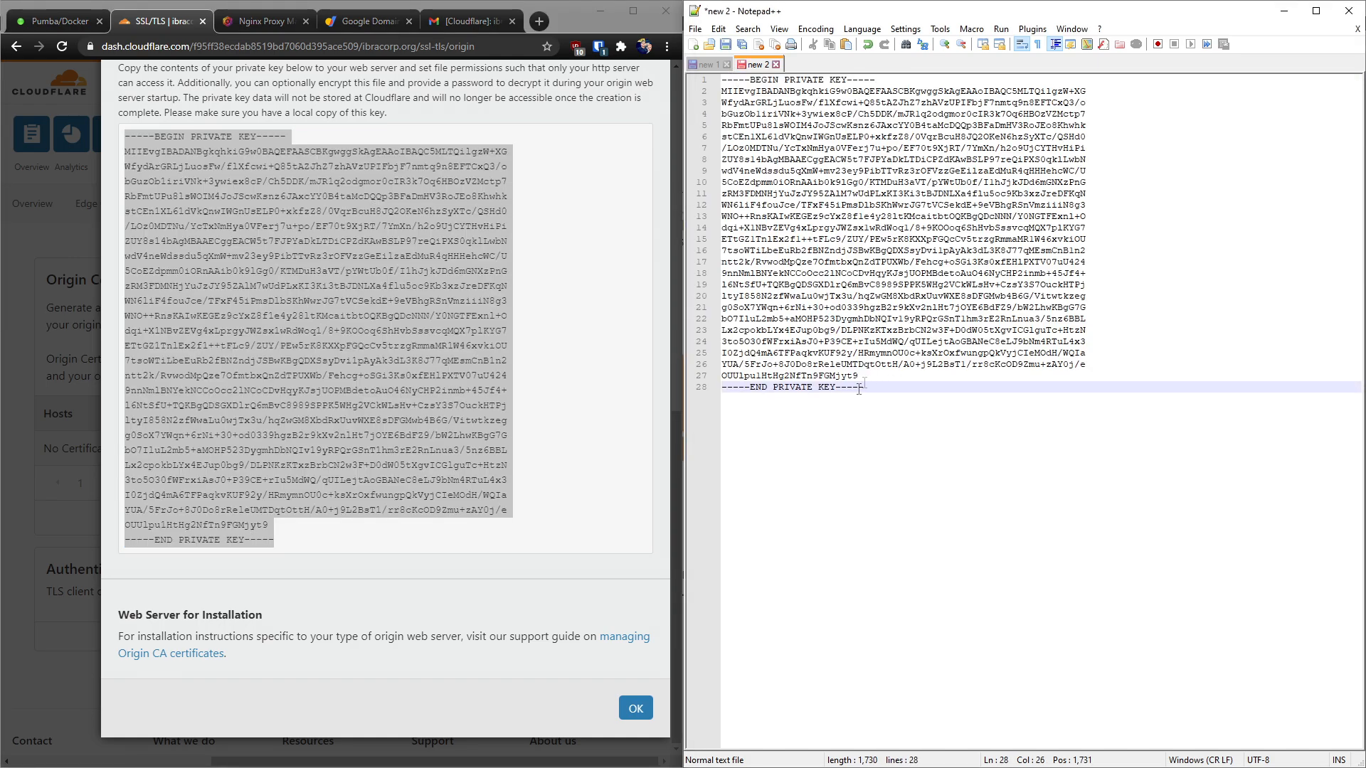
Save the certificate document as ibracorp.org.pem in the Desktop key folder, using the Normal text file type.
{"action": "left_click", "coordinate": [705, 65]}
{"action": "left_click", "coordinate": [755, 64]}
{"action": "left_click", "coordinate": [703, 65]}
{"action": "left_click", "coordinate": [725, 44]}
{"action": "left_click", "coordinate": [850, 347]}
{"action": "left_click", "coordinate": [826, 364]}
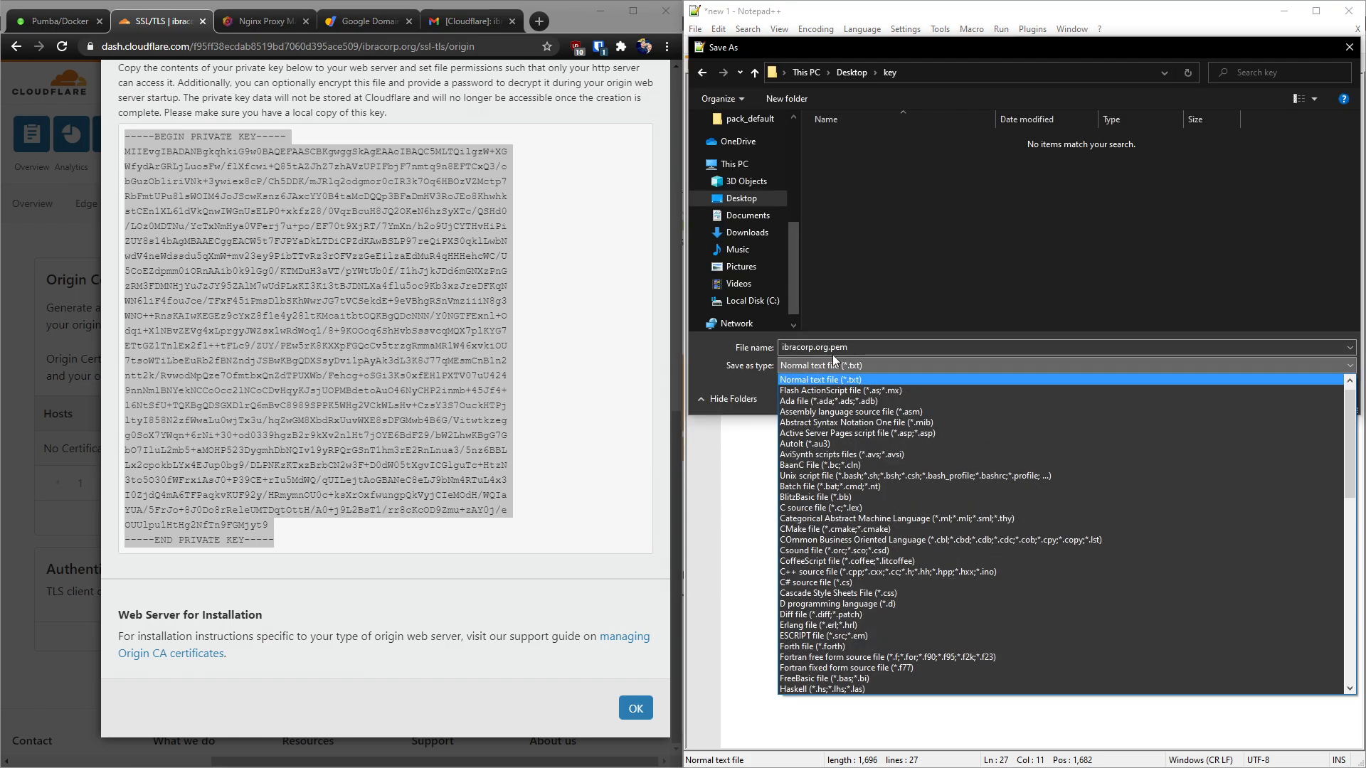
{"action": "left_click", "coordinate": [873, 326]}
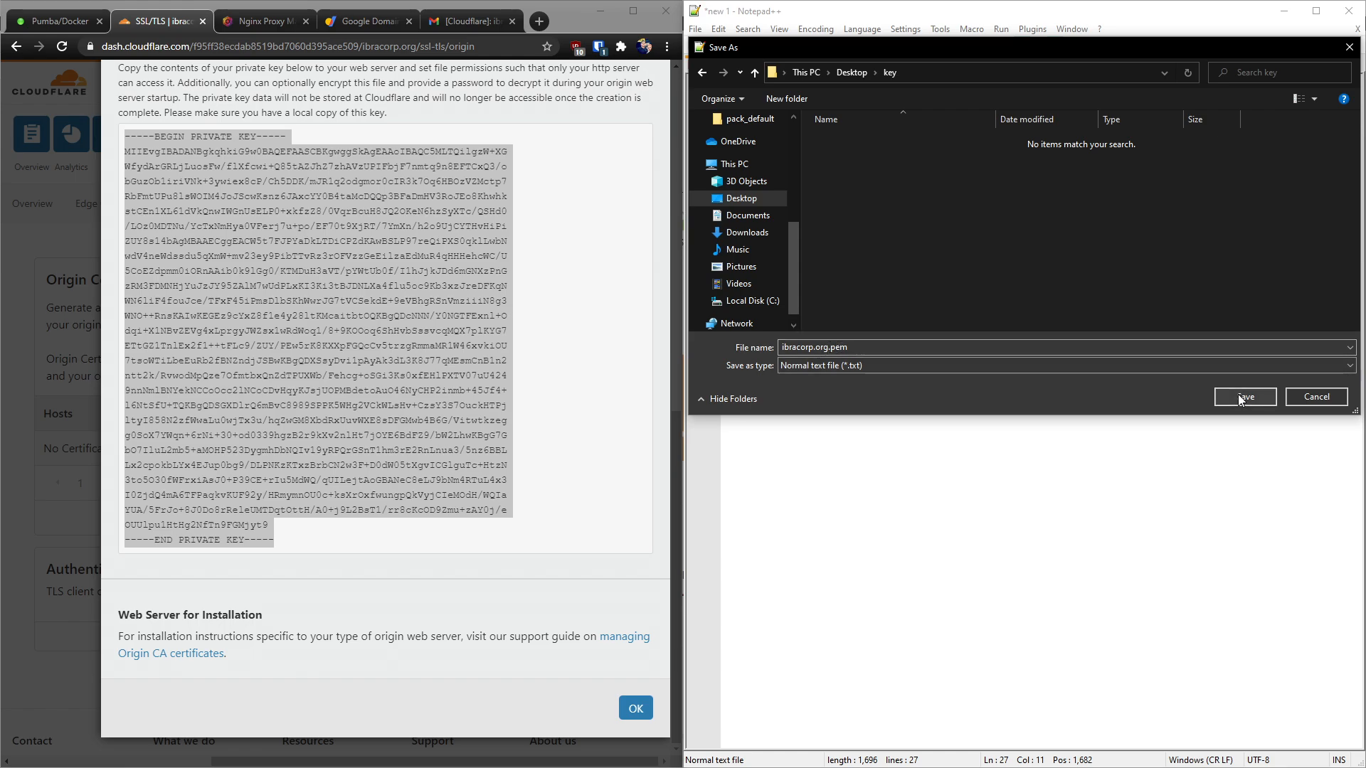
Save the private key document as ibracorp.org.key.txt in the same key folder.
{"action": "scroll", "coordinate": [474, 344], "scroll_direction": "up", "scroll_amount": 3}
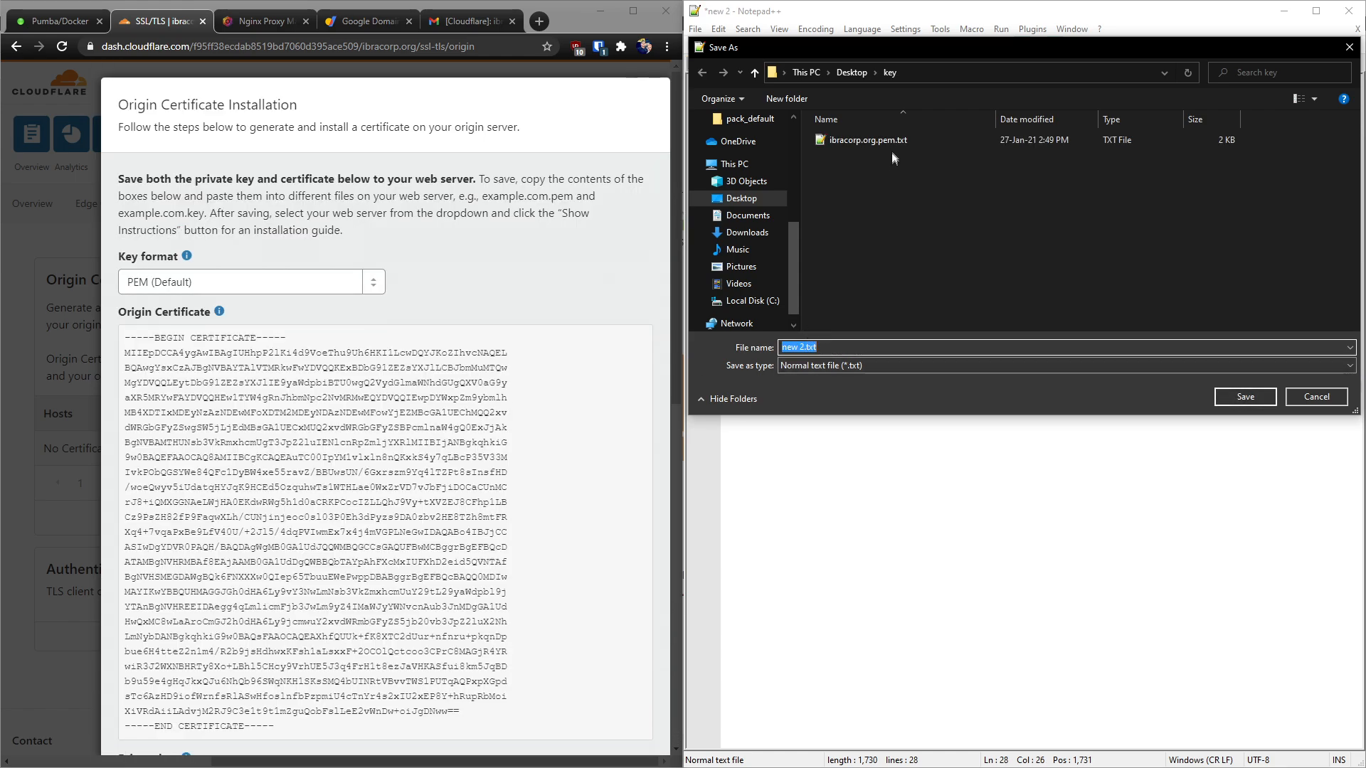
{"action": "left_click", "coordinate": [875, 140]}
{"action": "left_click", "coordinate": [837, 349]}
{"action": "left_click_drag", "start_coordinate": [782, 348], "coordinate": [841, 349]}
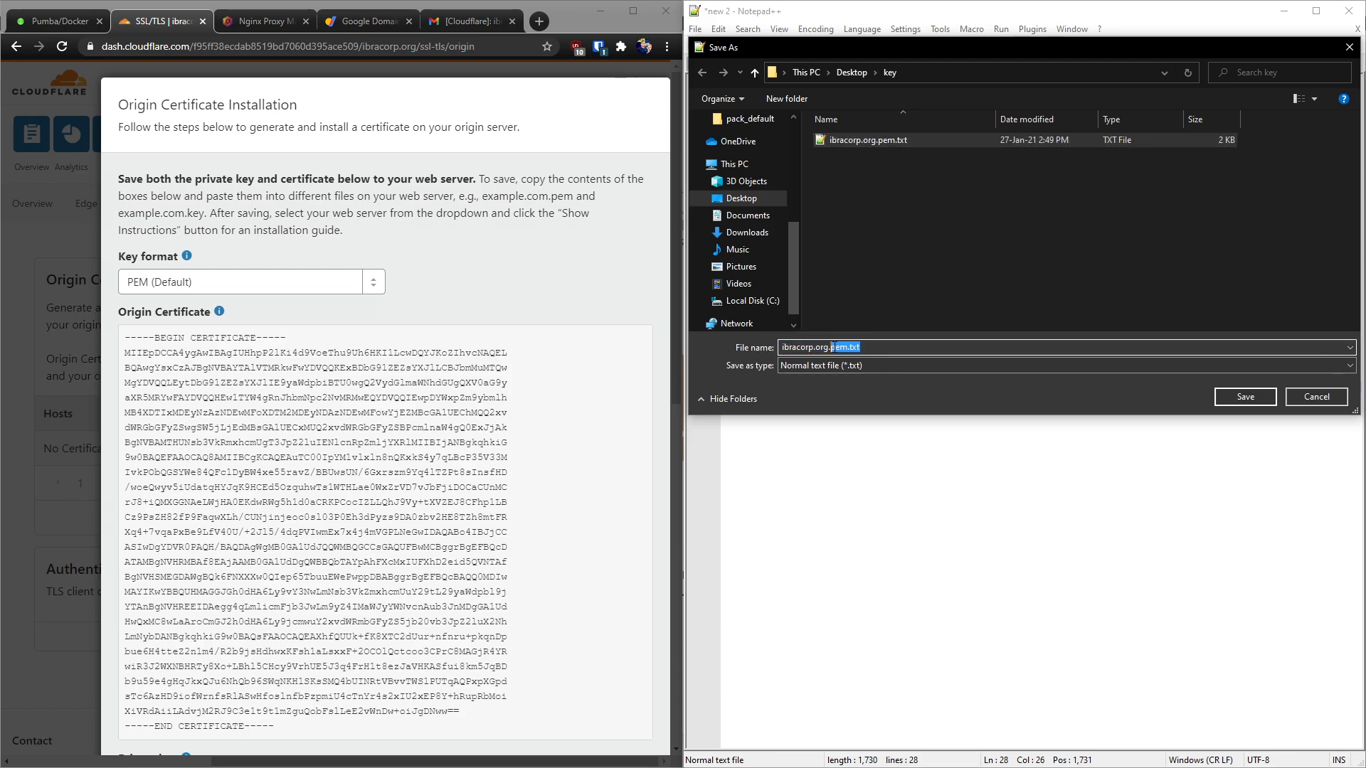
{"action": "type", "text": "key.txt"}
{"action": "key", "text": "Return"}
Close Notepad++ and rename ibracorp.org.key.txt in the key folder as ibracorp.org.key.
{"action": "left_click_drag", "start_coordinate": [1365, 234], "coordinate": [674, 151]}
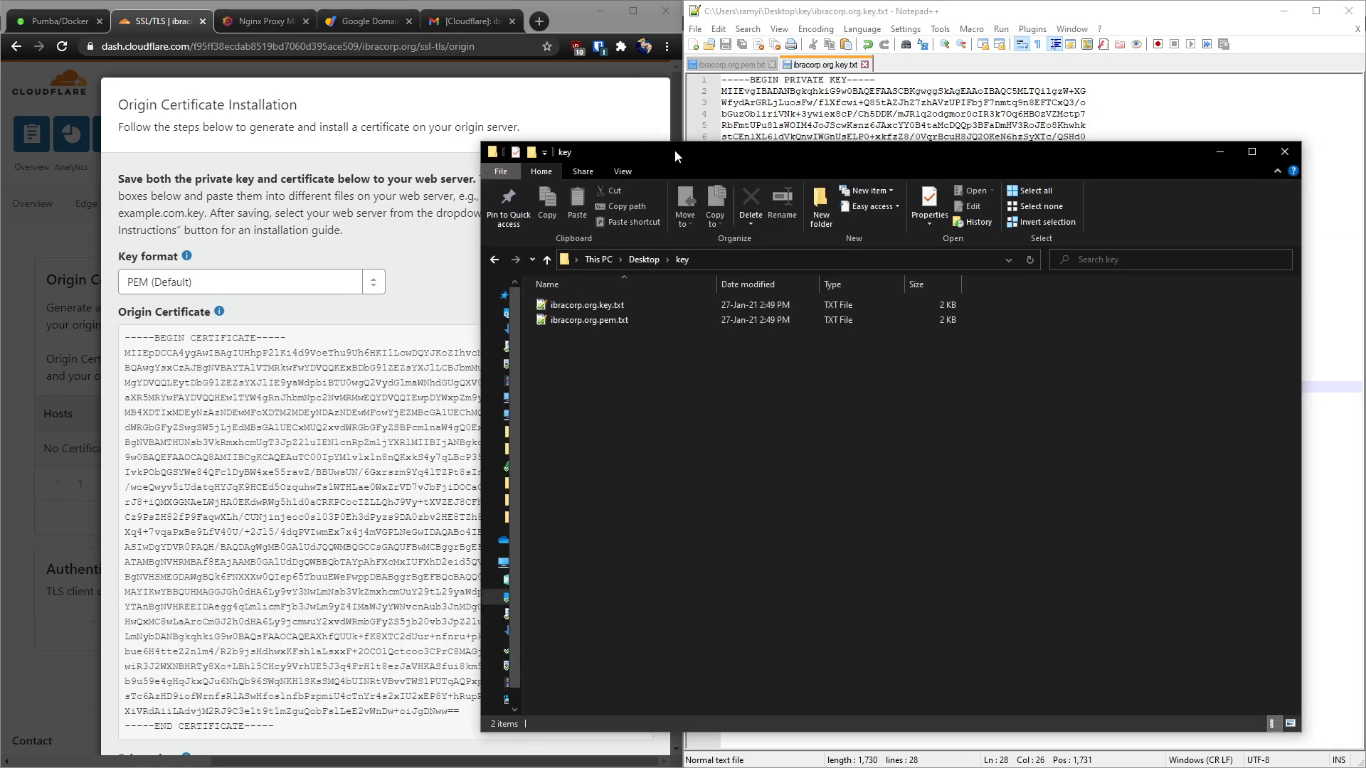
{"action": "left_click", "coordinate": [623, 303]}
{"action": "left_click", "coordinate": [1360, 5]}
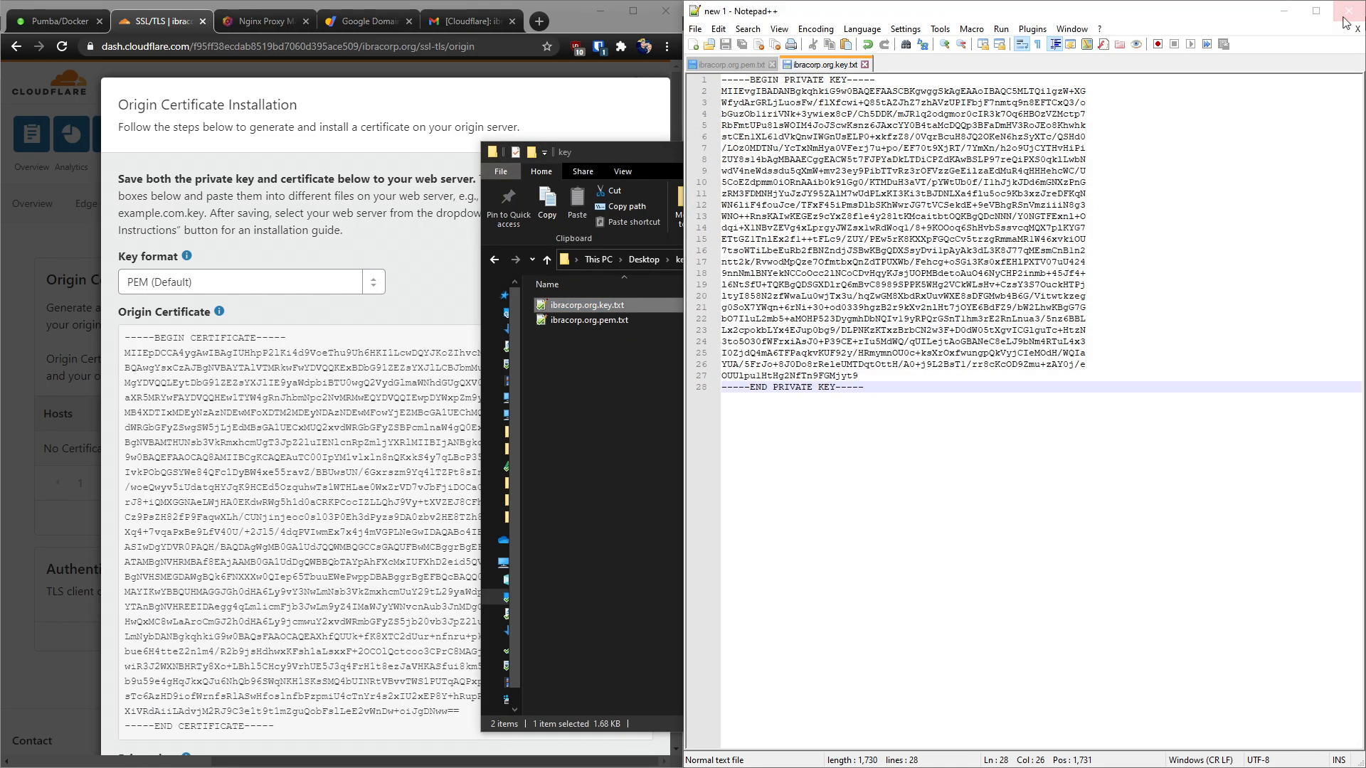
{"action": "left_click", "coordinate": [626, 307]}
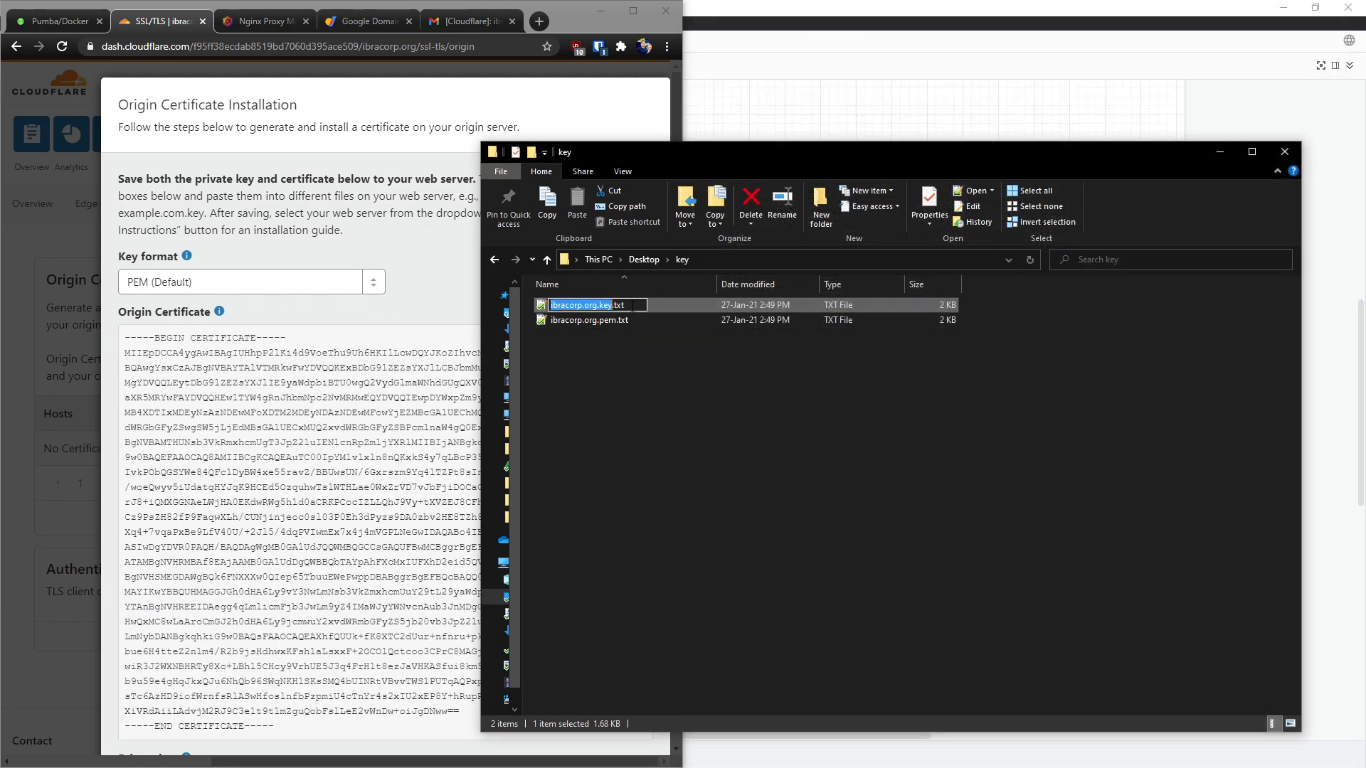
{"action": "key", "text": "End"}
{"action": "key", "text": "BackSpace"}
{"action": "key", "text": "BackSpace"}
{"action": "key", "text": "BackSpace"}
{"action": "key", "text": "BackSpace"}
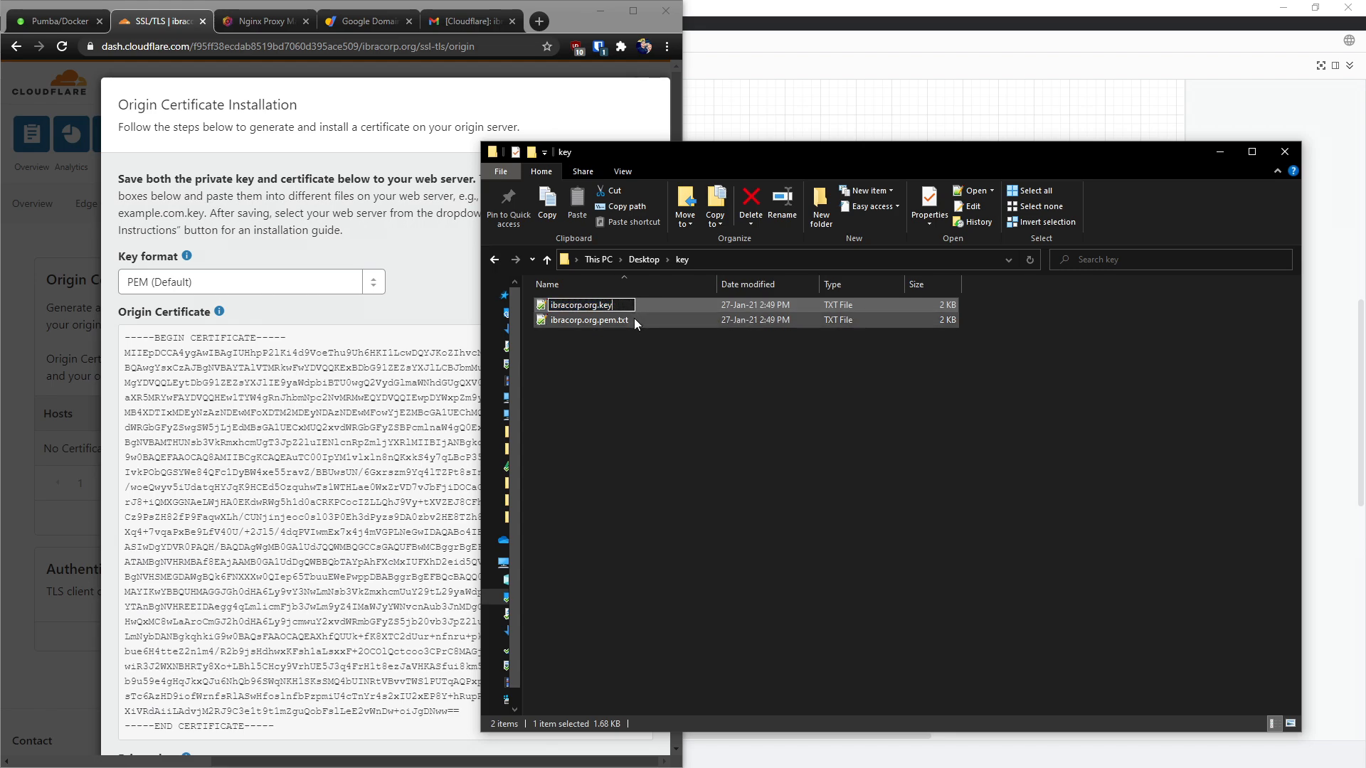
{"action": "left_click", "coordinate": [634, 318]}
{"action": "left_click", "coordinate": [747, 396]}
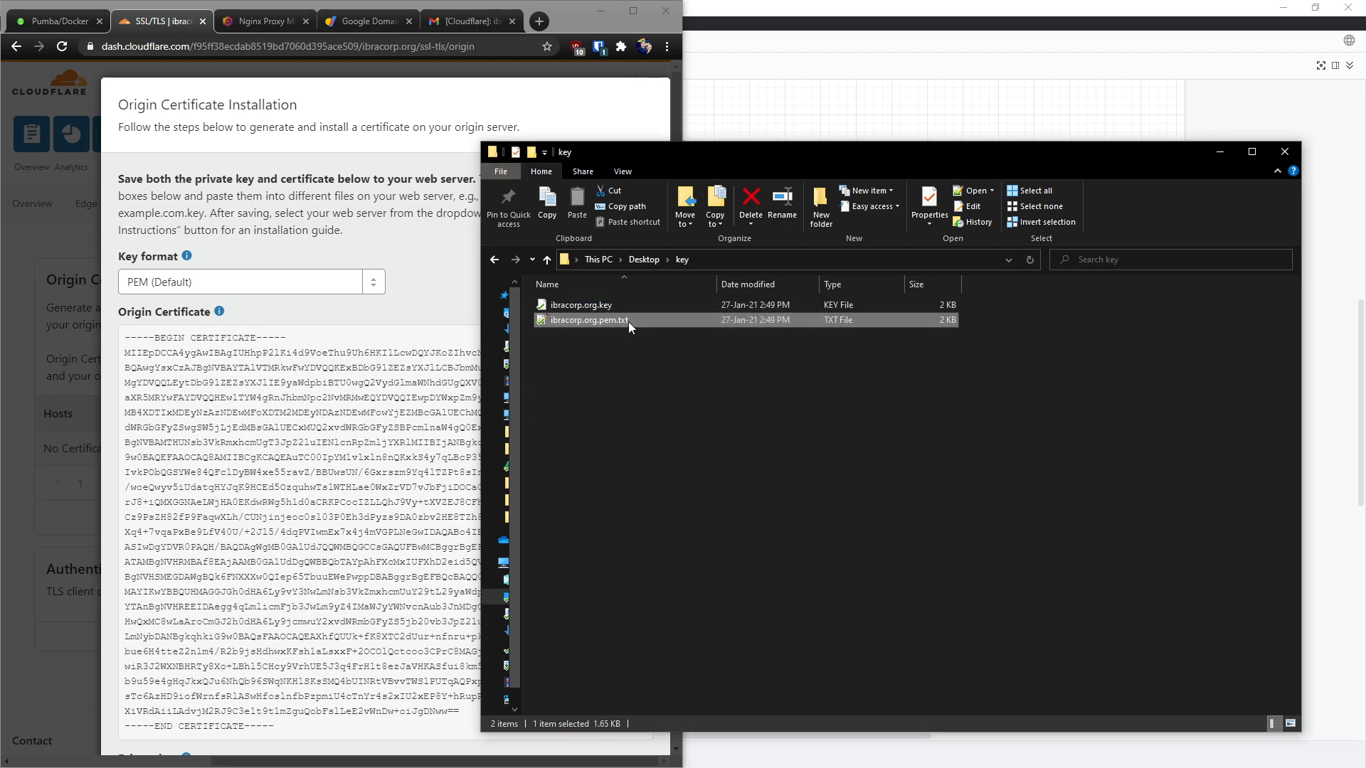
Rename ibracorp.org.pem.txt in the key folder as ibracorp.org.pem.
{"action": "left_click", "coordinate": [628, 321]}
{"action": "key", "text": "End"}
{"action": "key", "text": "BackSpace"}
{"action": "key", "text": "BackSpace"}
{"action": "key", "text": "BackSpace"}
{"action": "key", "text": "BackSpace"}
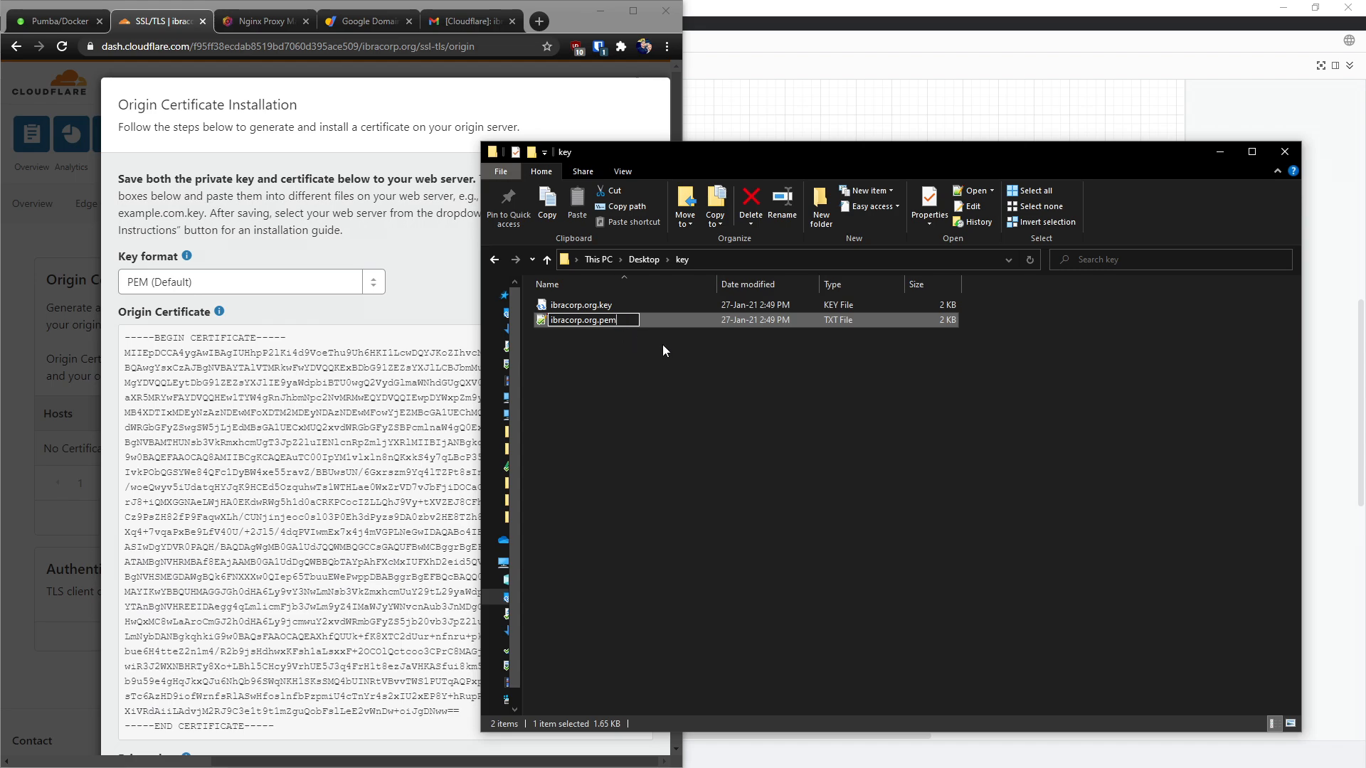
{"action": "left_click", "coordinate": [660, 348]}
{"action": "key", "text": "Return"}
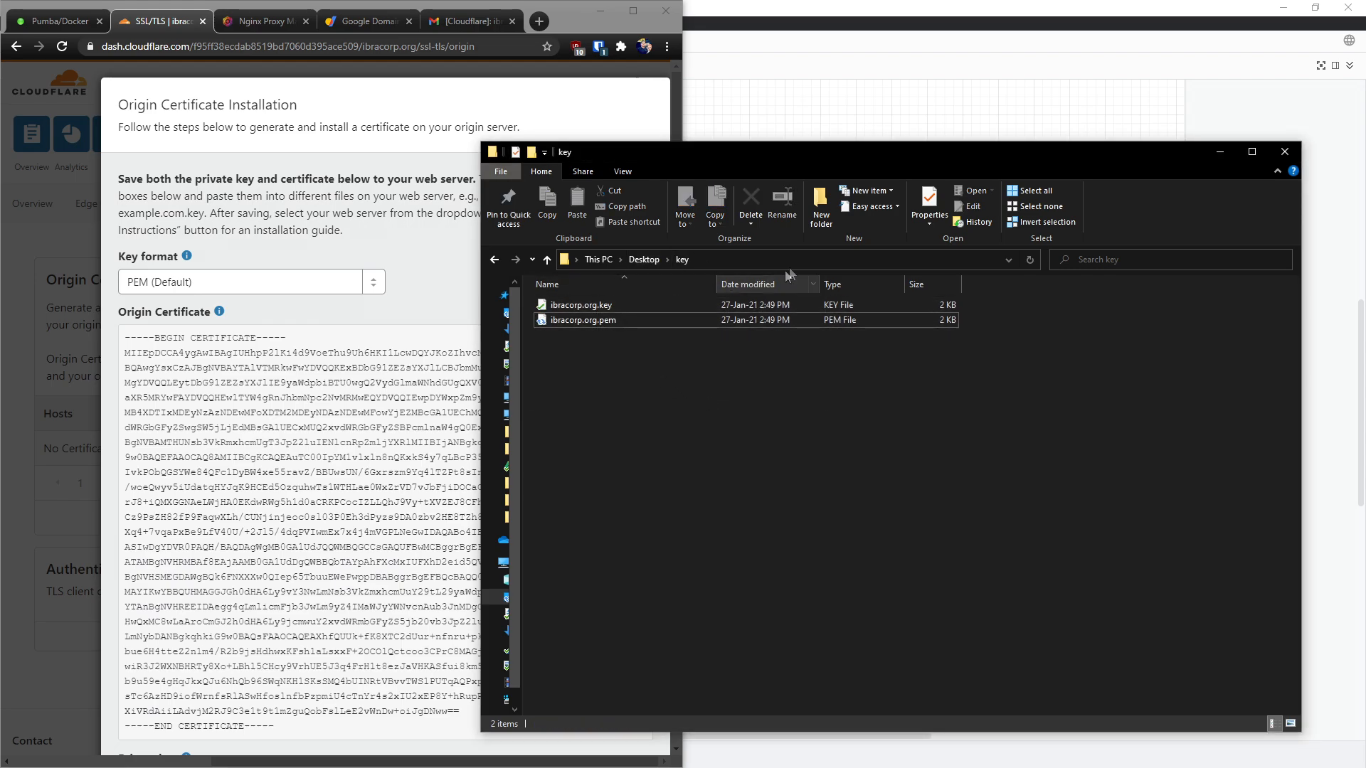
Return to the Cloudflare window at full size and finish the origin certificate installation.
{"action": "left_click_drag", "start_coordinate": [802, 153], "coordinate": [1365, 188]}
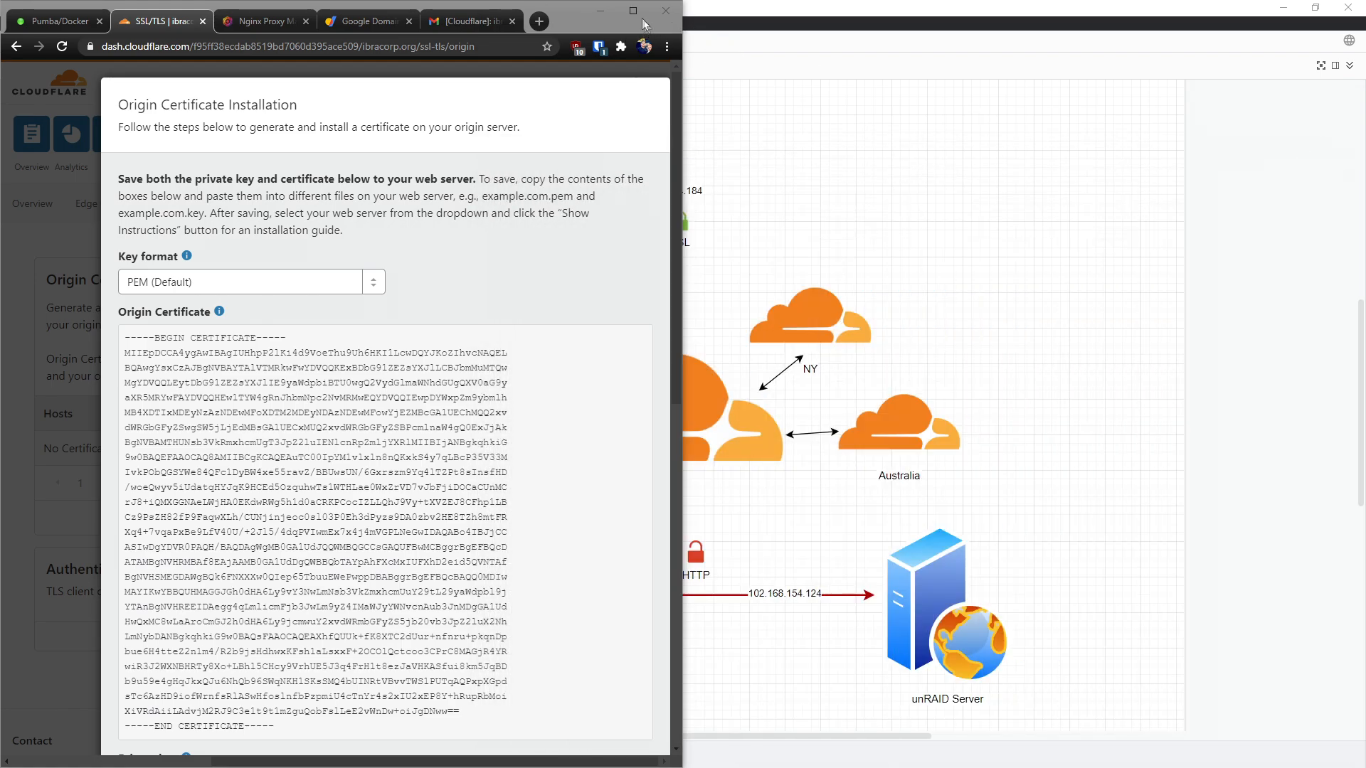
{"action": "left_click", "coordinate": [633, 11]}
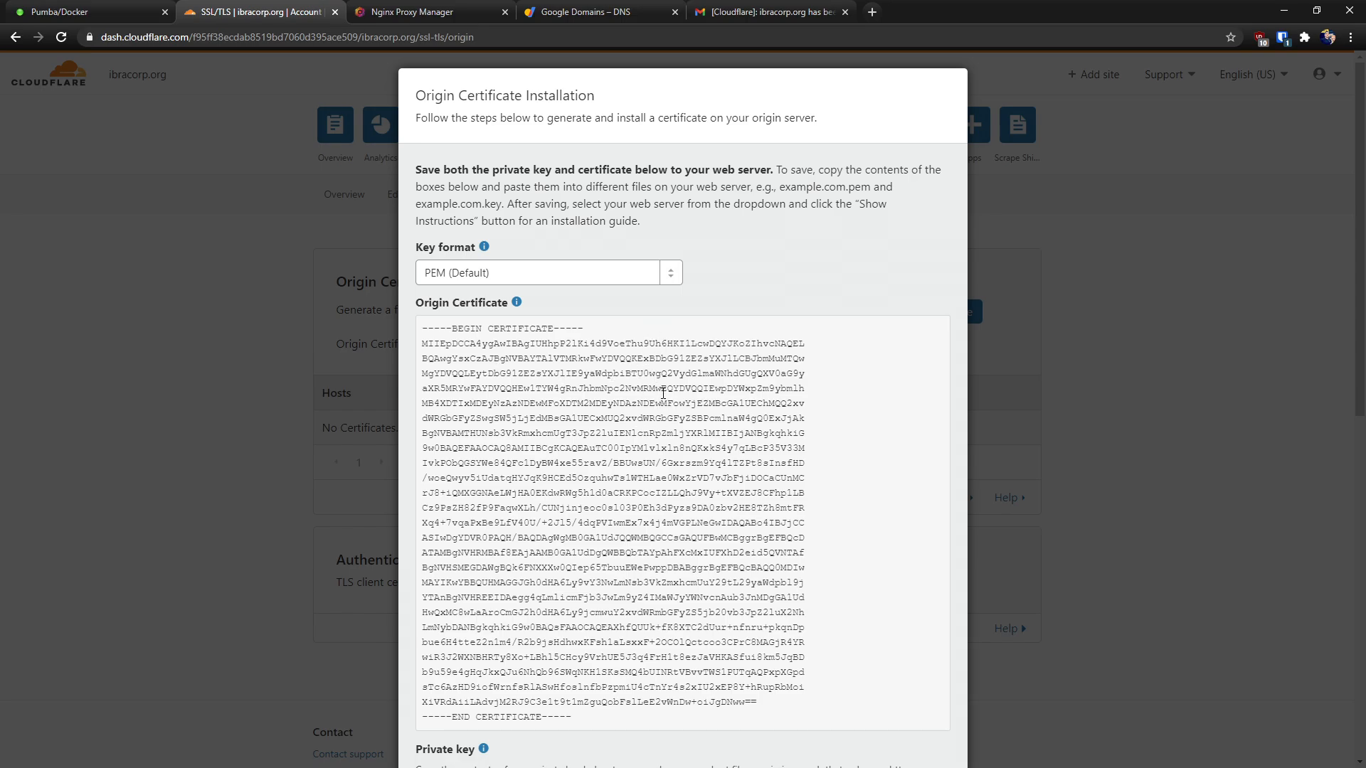
{"action": "scroll", "coordinate": [663, 393], "scroll_direction": "down", "scroll_amount": 9}
{"action": "left_click", "coordinate": [933, 721]}
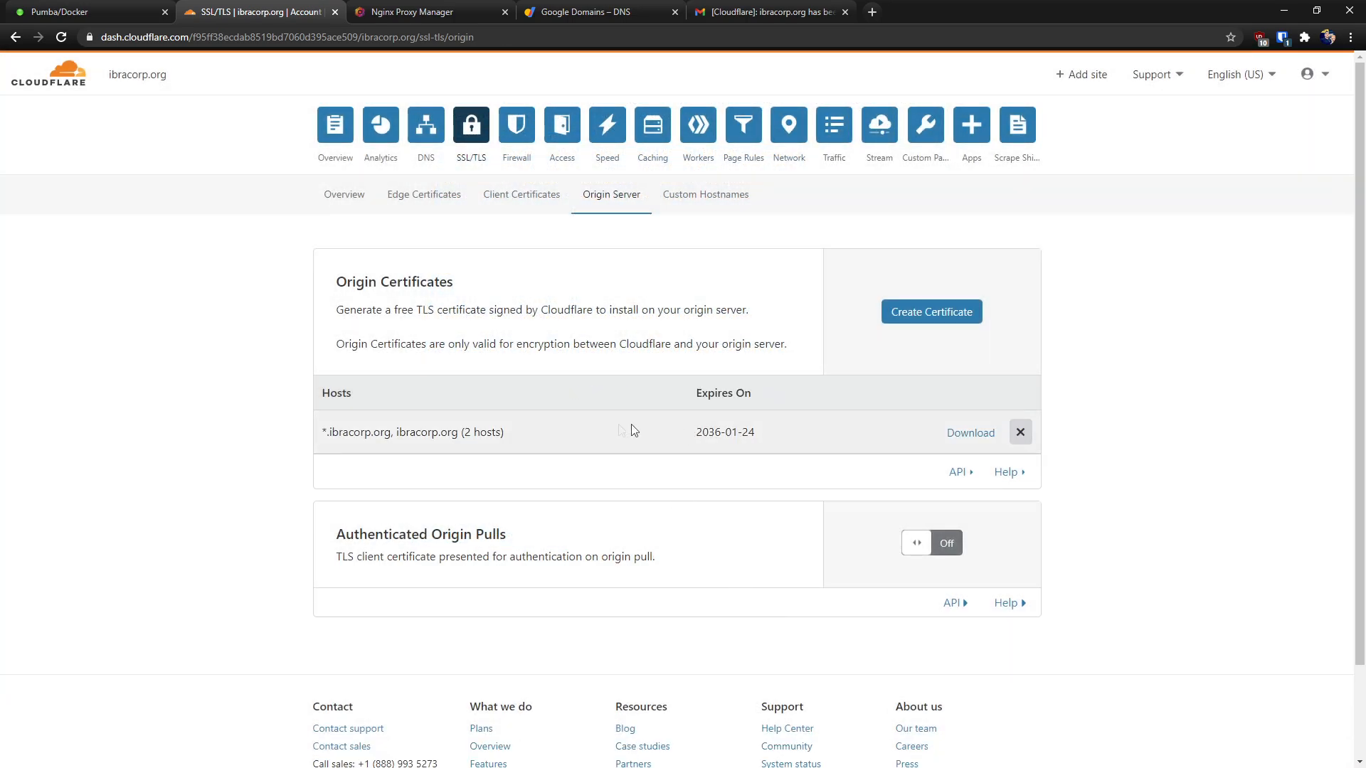
Check the new origin certificate's expiry date and view the Analytics and Overview pages for ibracorp.org.
{"action": "left_click_drag", "start_coordinate": [766, 441], "coordinate": [690, 433]}
{"action": "left_click", "coordinate": [736, 437]}
{"action": "left_click", "coordinate": [380, 125]}
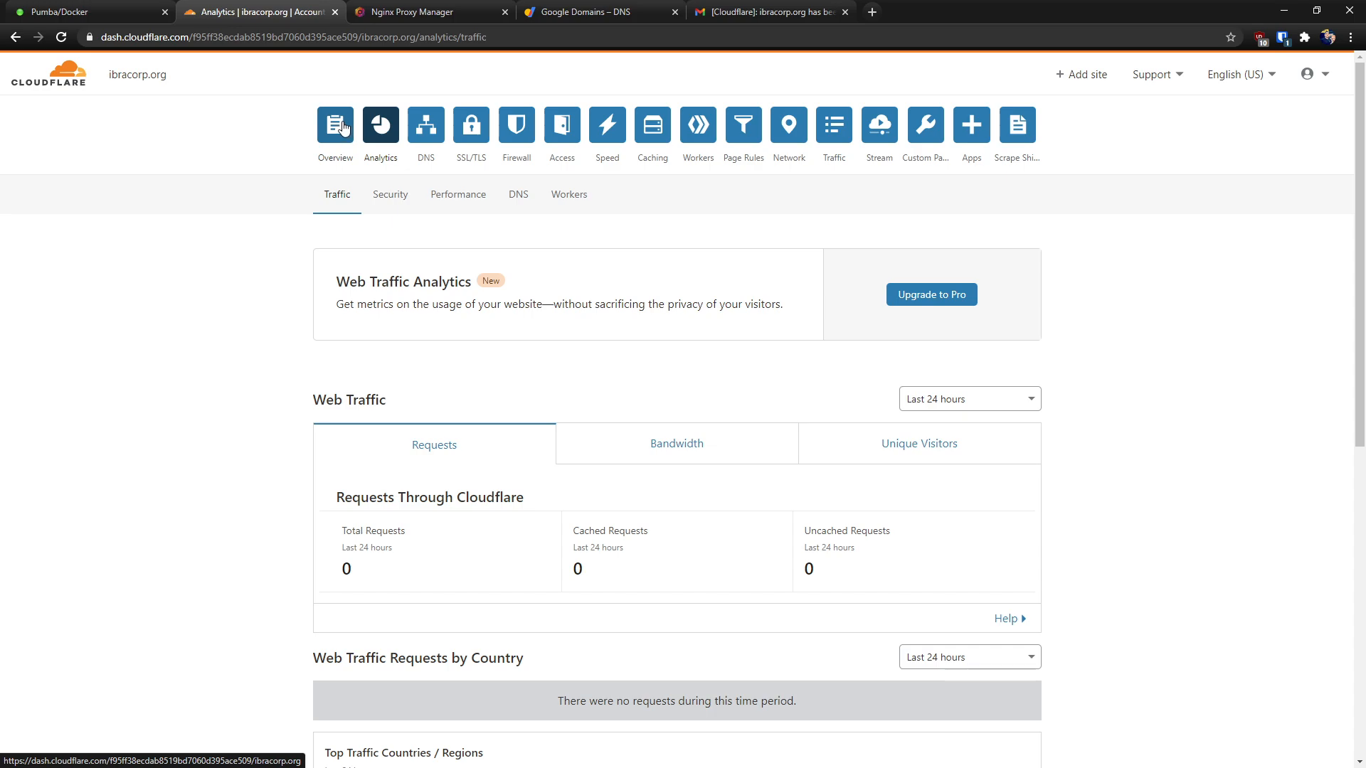
{"action": "left_click", "coordinate": [342, 127]}
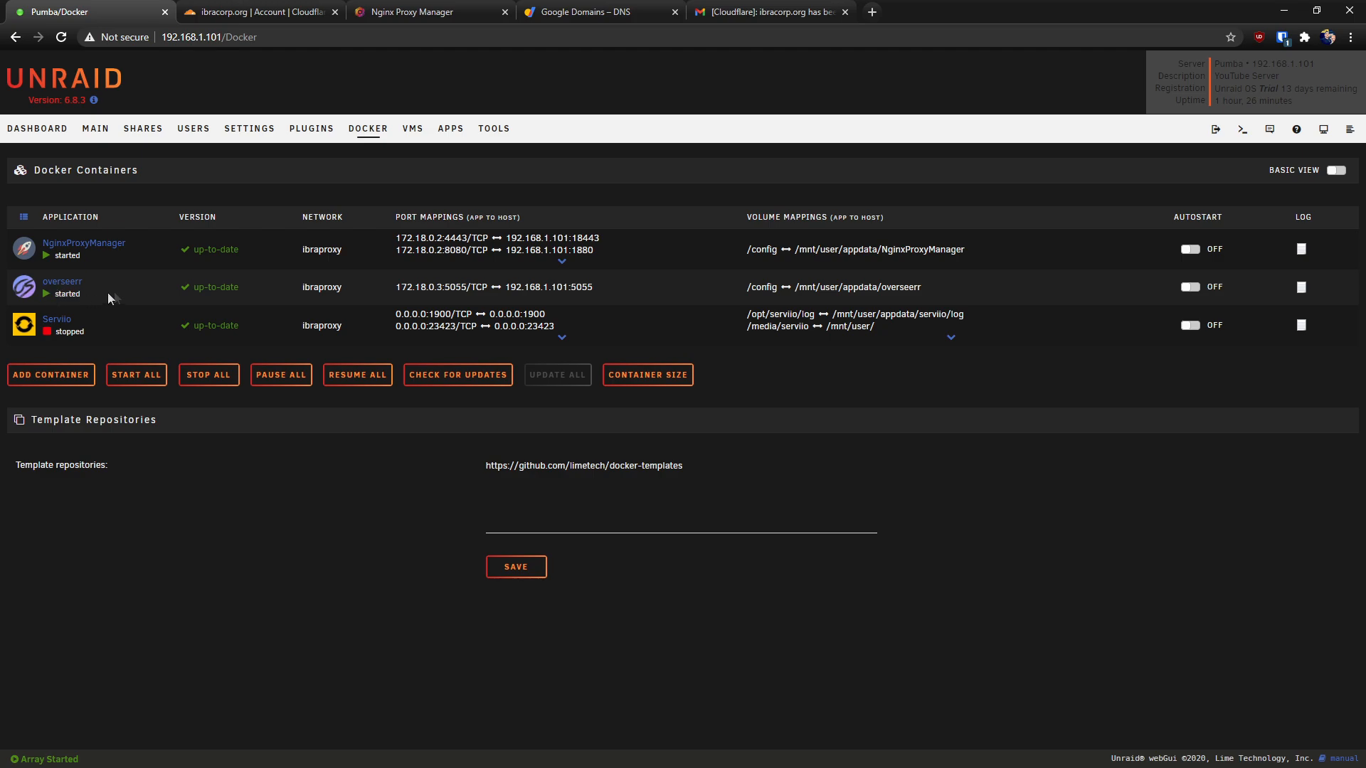
View the overseerr container's web interface from Unraid's Docker page, and close it again.
{"action": "left_click", "coordinate": [27, 288]}
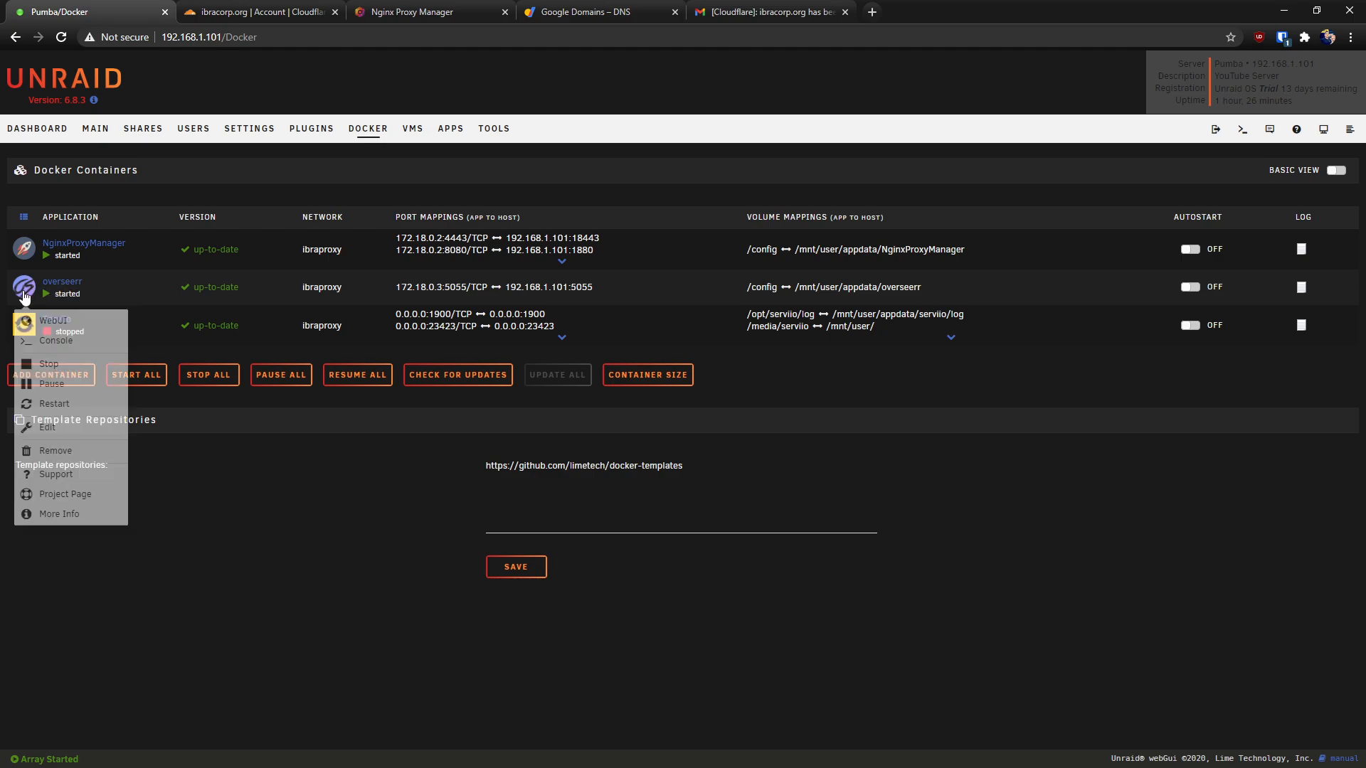
{"action": "left_click", "coordinate": [51, 292]}
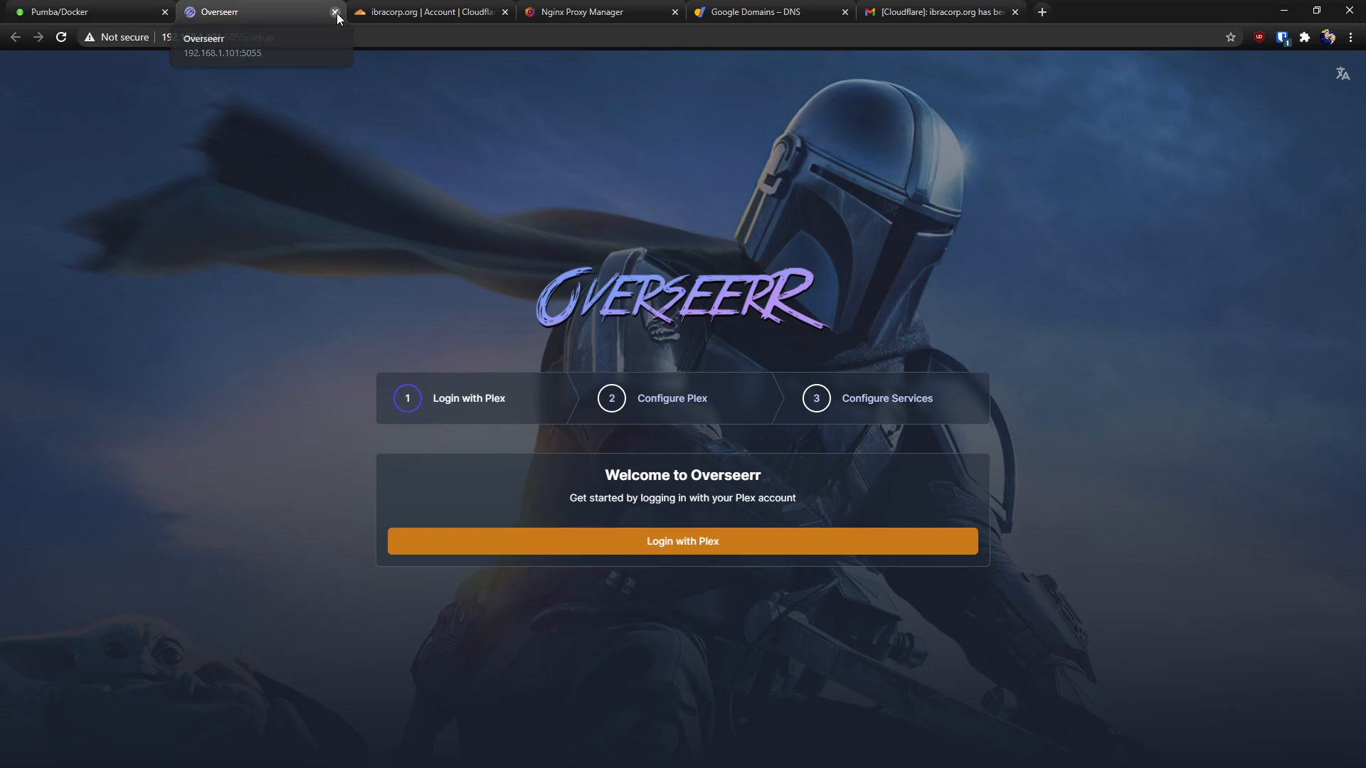
{"action": "left_click", "coordinate": [336, 13]}
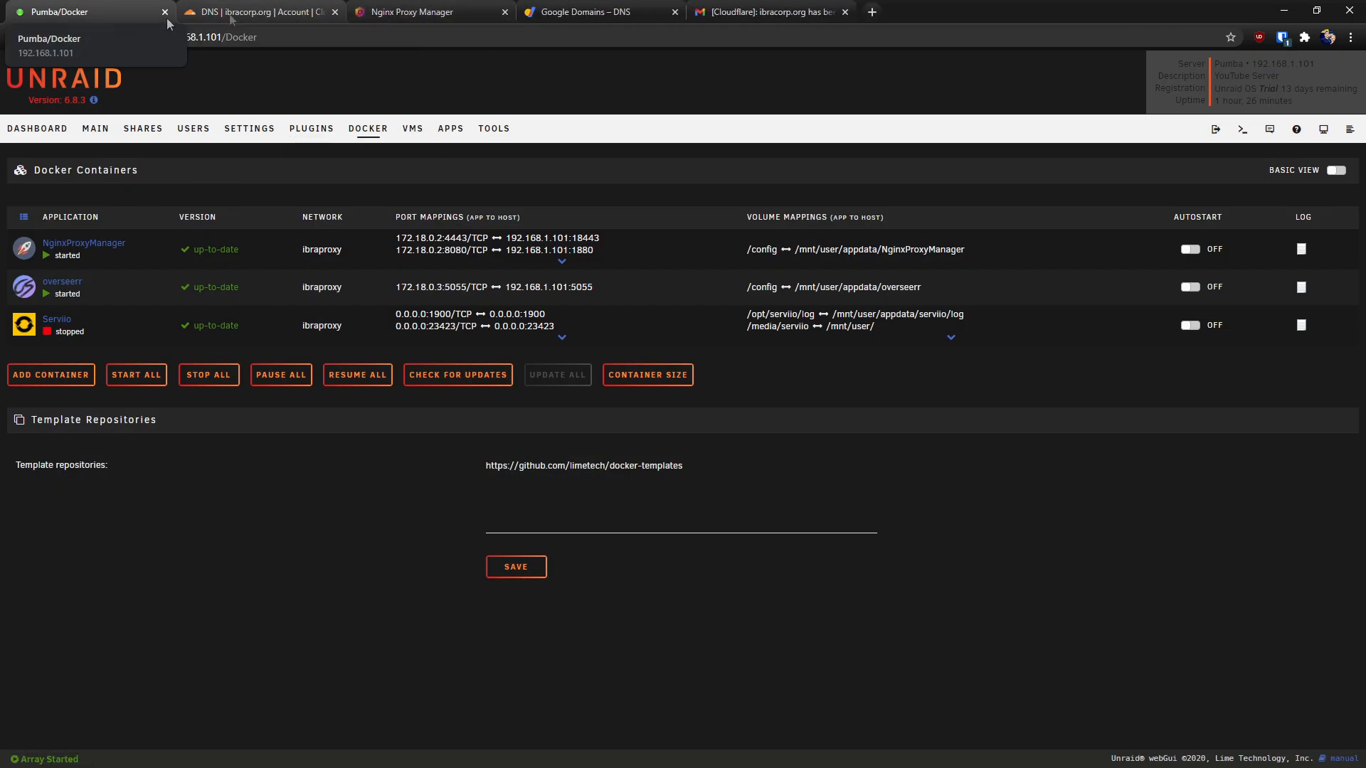
In Cloudflare's DNS management for ibracorp.org, start a new CNAME record with the name overseerr.
{"action": "left_click", "coordinate": [269, 10]}
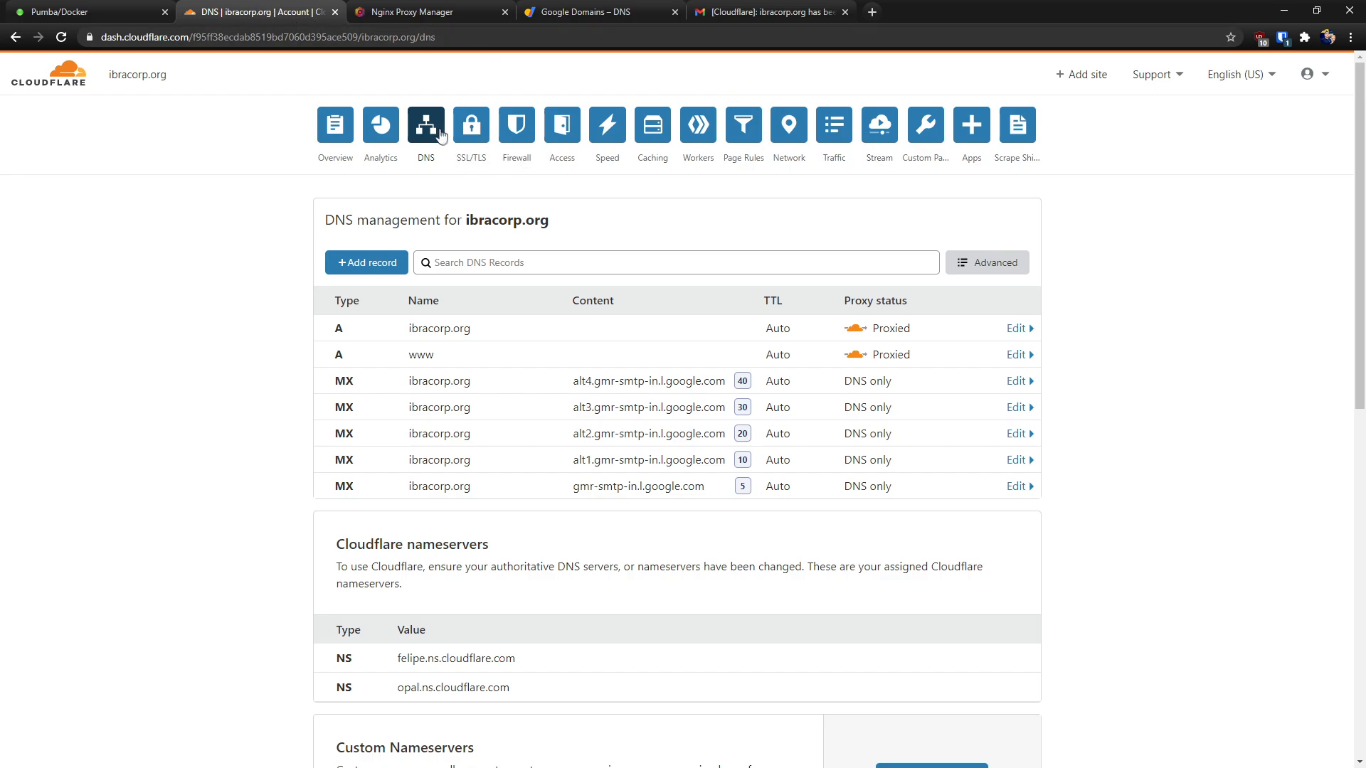
{"action": "left_click", "coordinate": [375, 269]}
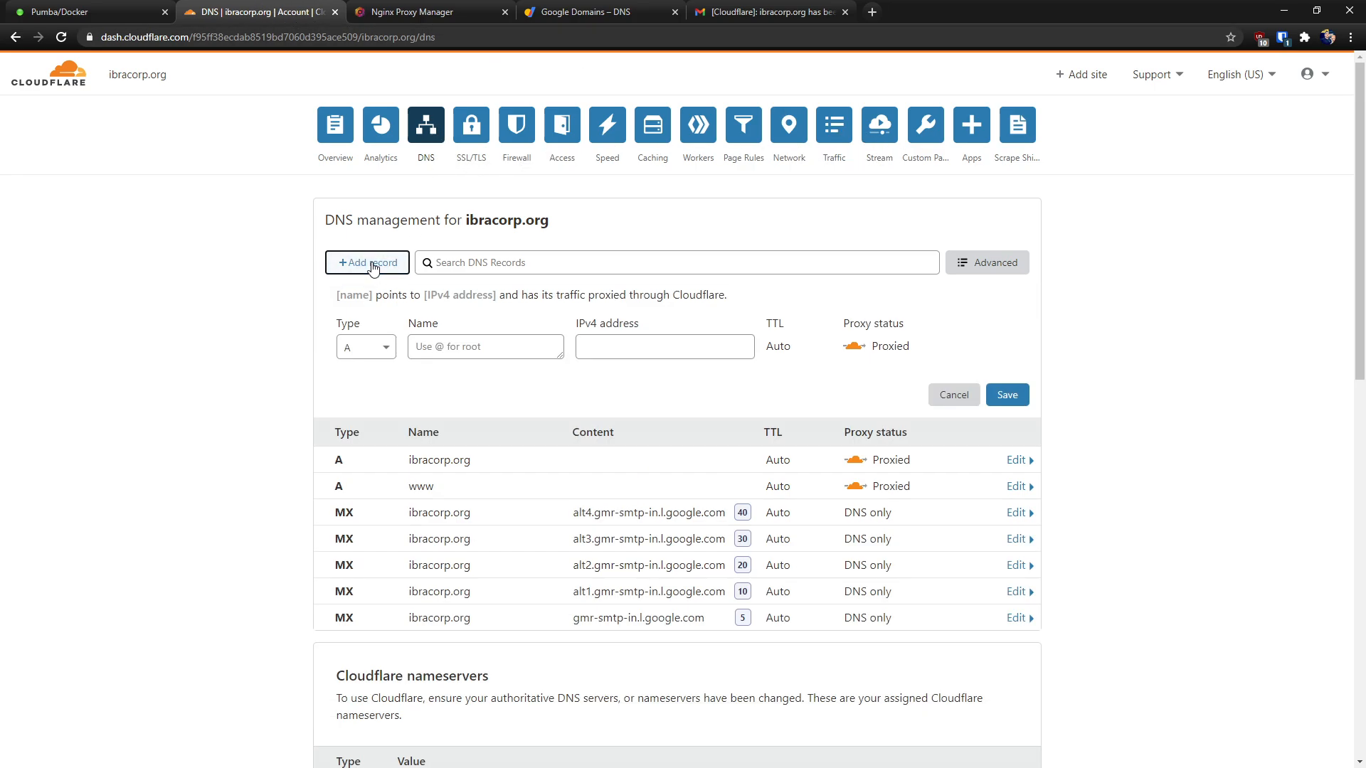
{"action": "left_click", "coordinate": [378, 354]}
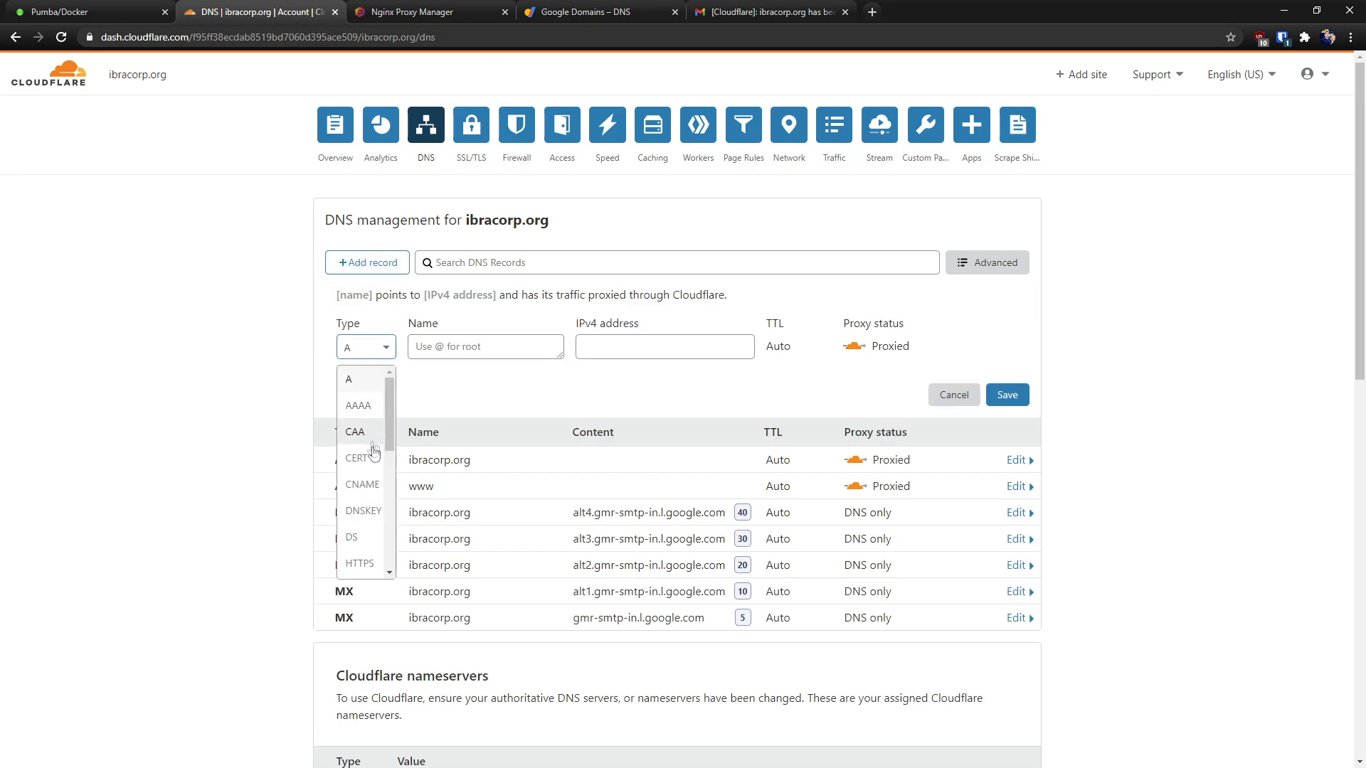
{"action": "left_click", "coordinate": [377, 487]}
{"action": "left_click", "coordinate": [451, 345]}
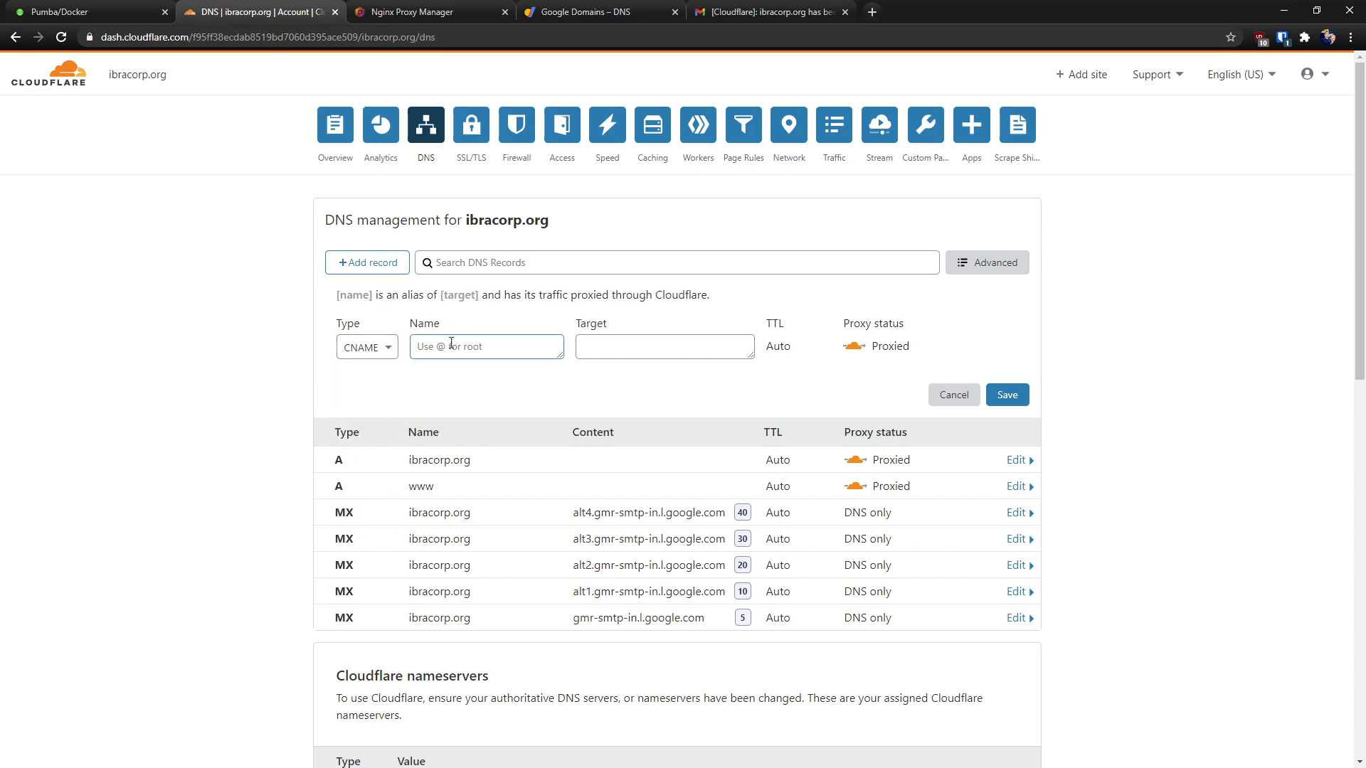
{"action": "type", "text": "ov"}
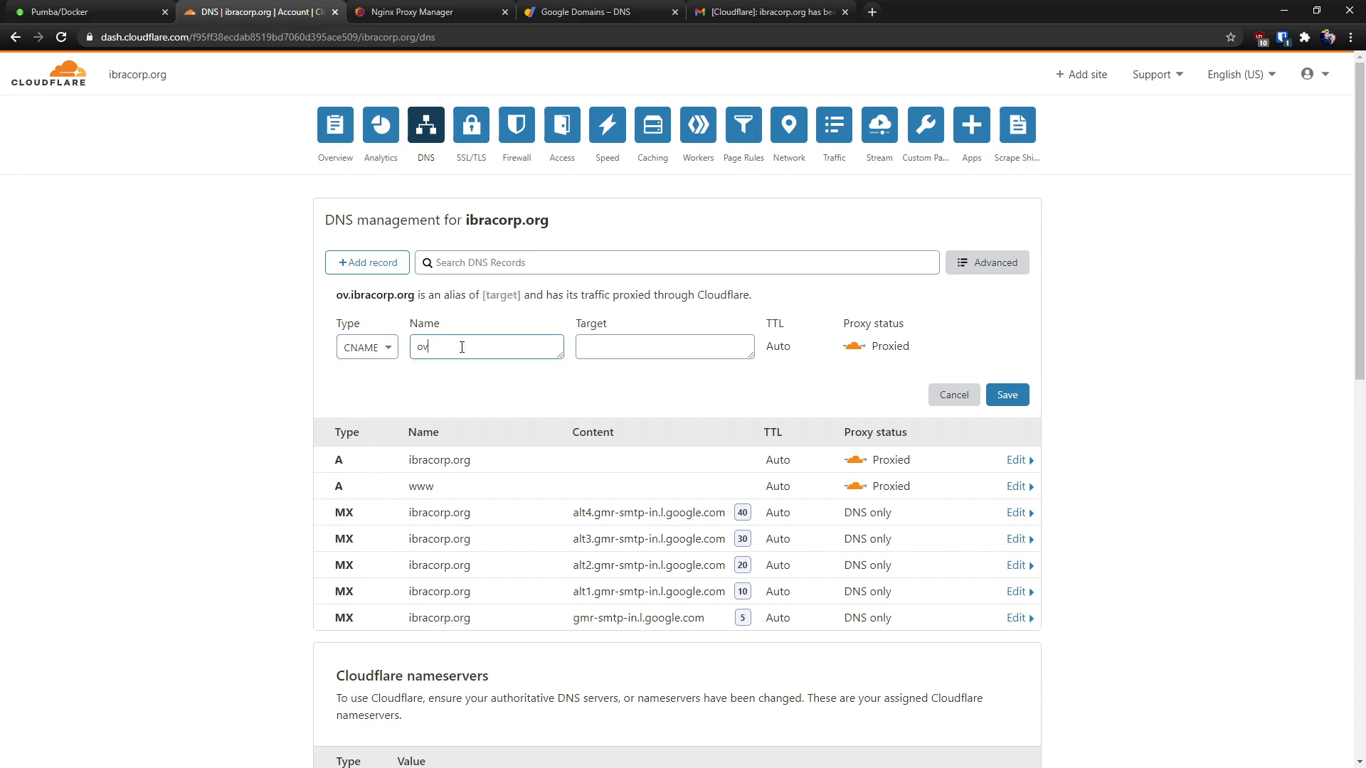
{"action": "type", "text": "erseerr"}
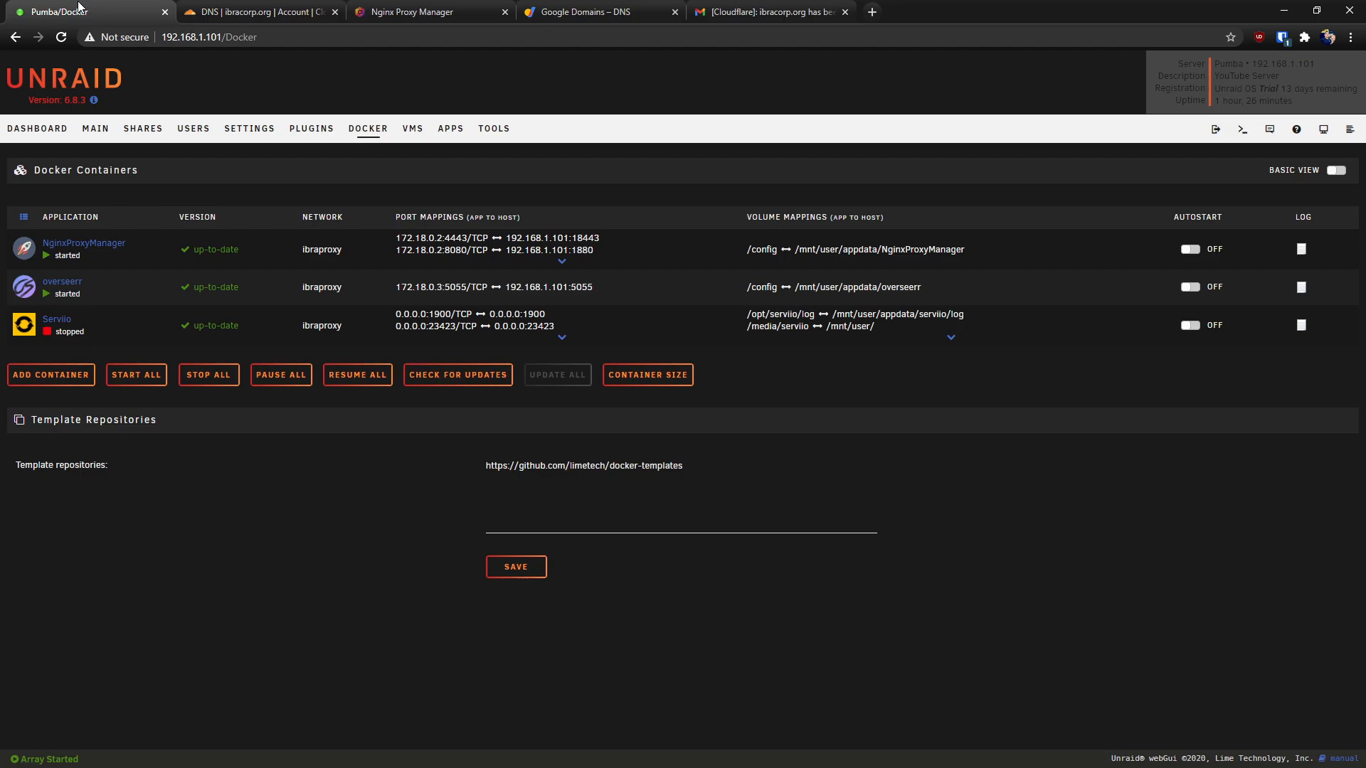
Check the container's name in Unraid, then set the CNAME record's target to ibracorp.org and save it.
{"action": "left_click", "coordinate": [128, 11]}
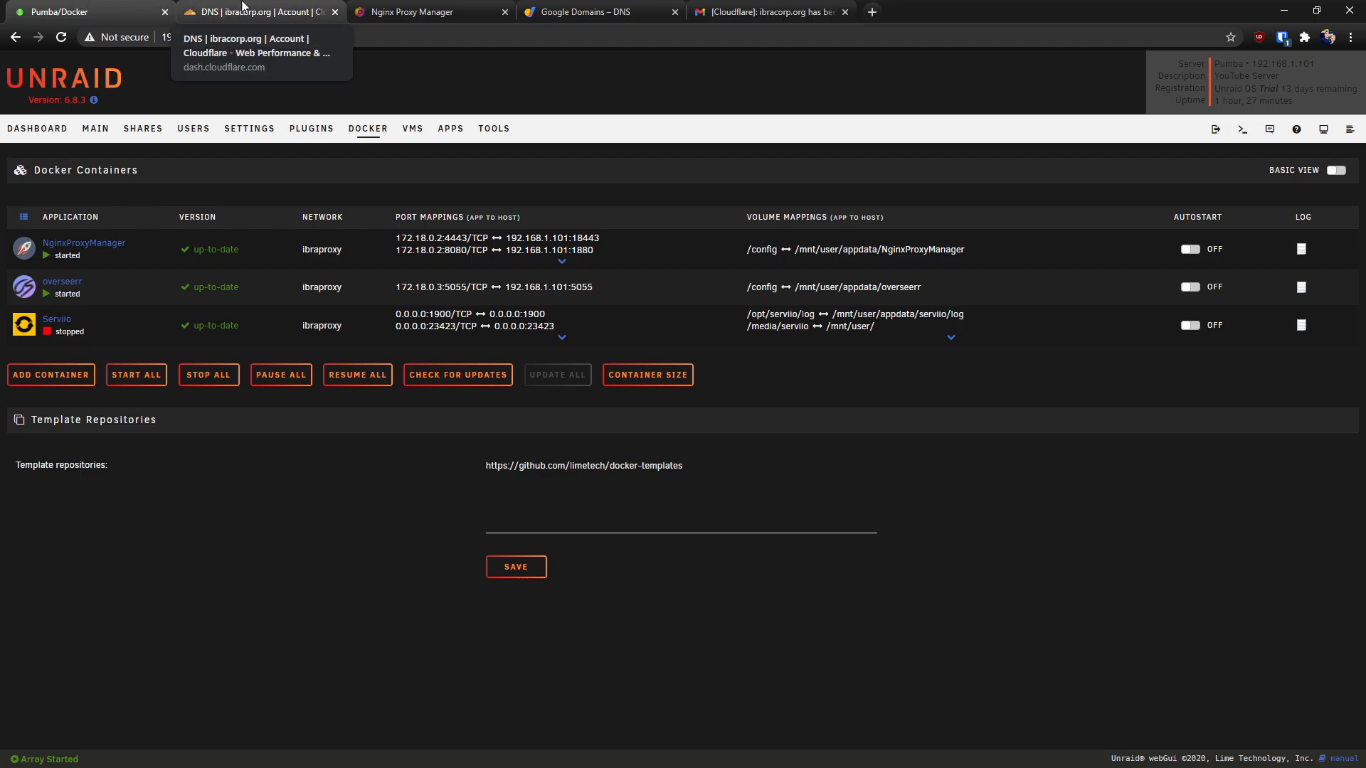
{"action": "left_click", "coordinate": [242, 8]}
{"action": "left_click_drag", "start_coordinate": [461, 347], "coordinate": [416, 347]}
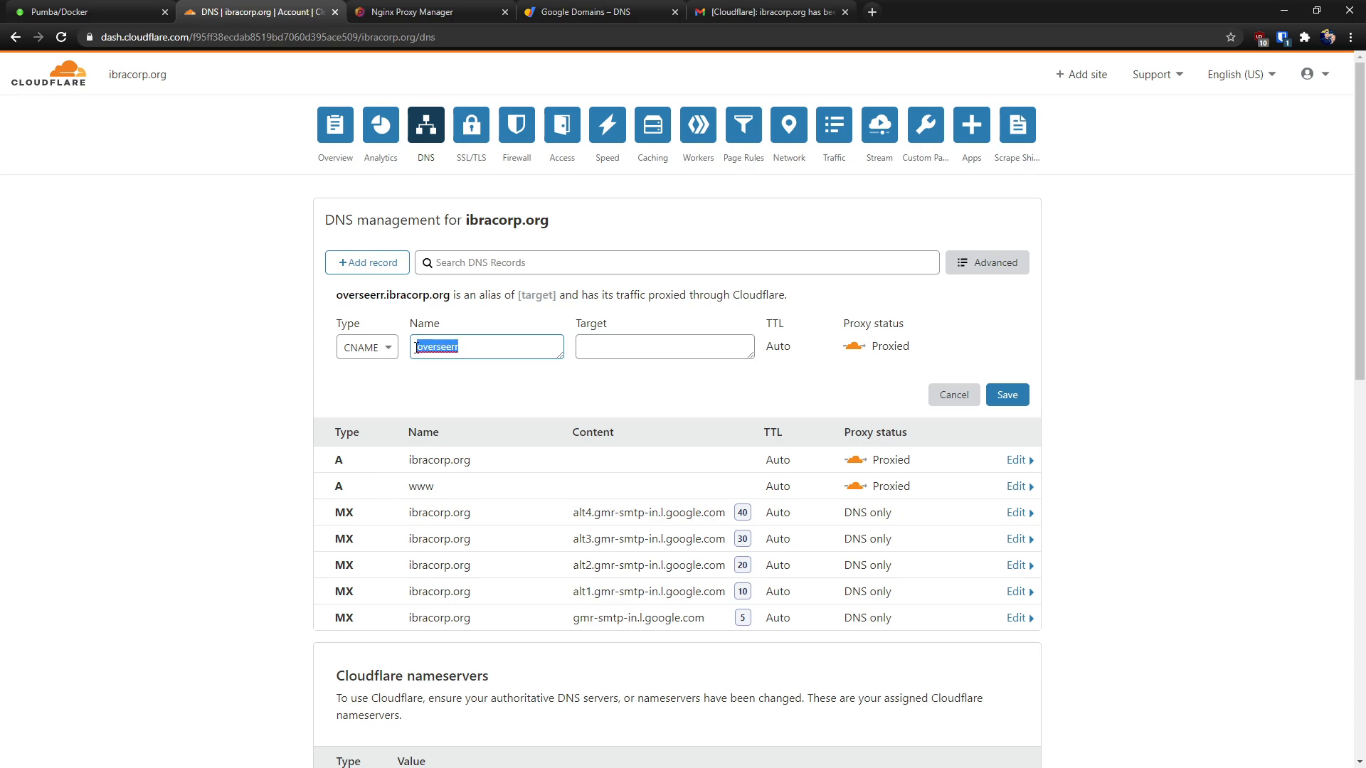
{"action": "left_click", "coordinate": [650, 346]}
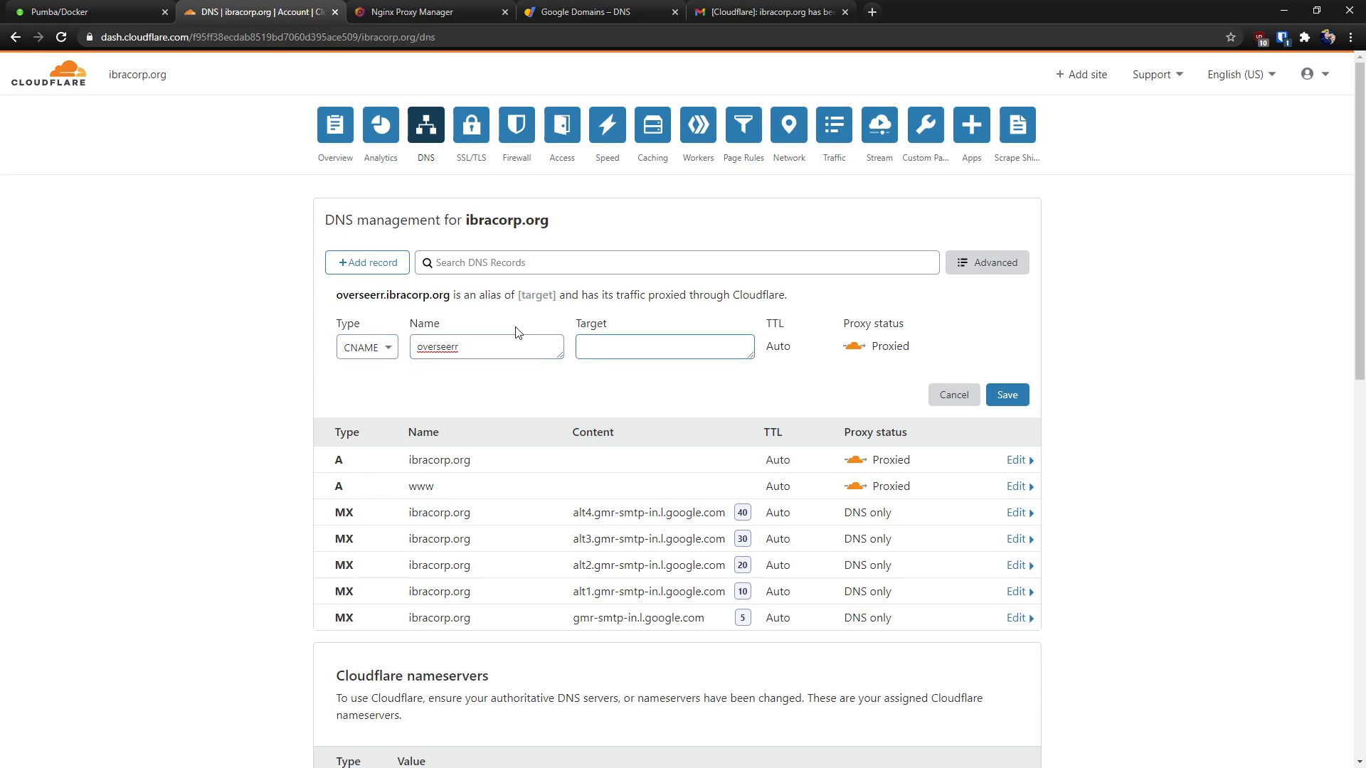
{"action": "type", "text": "i"}
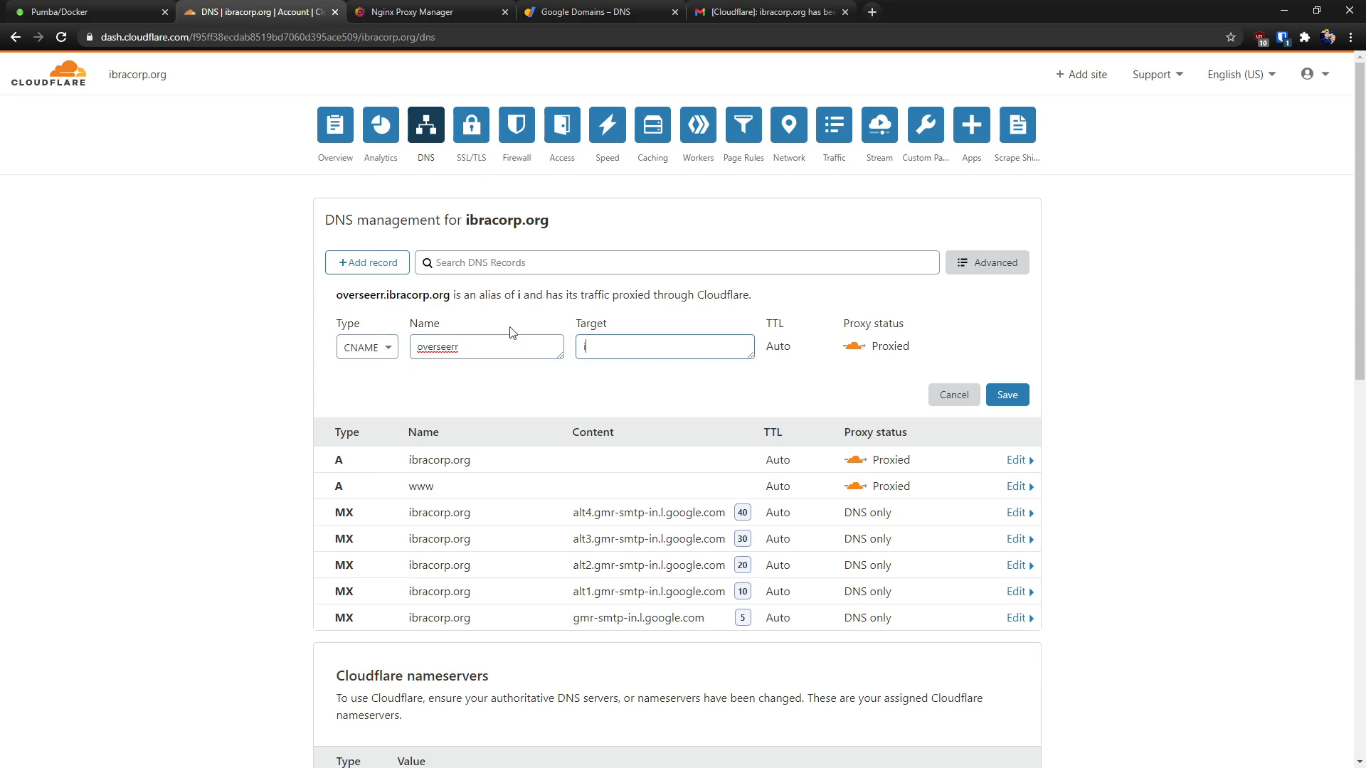
{"action": "type", "text": "bracorp.org"}
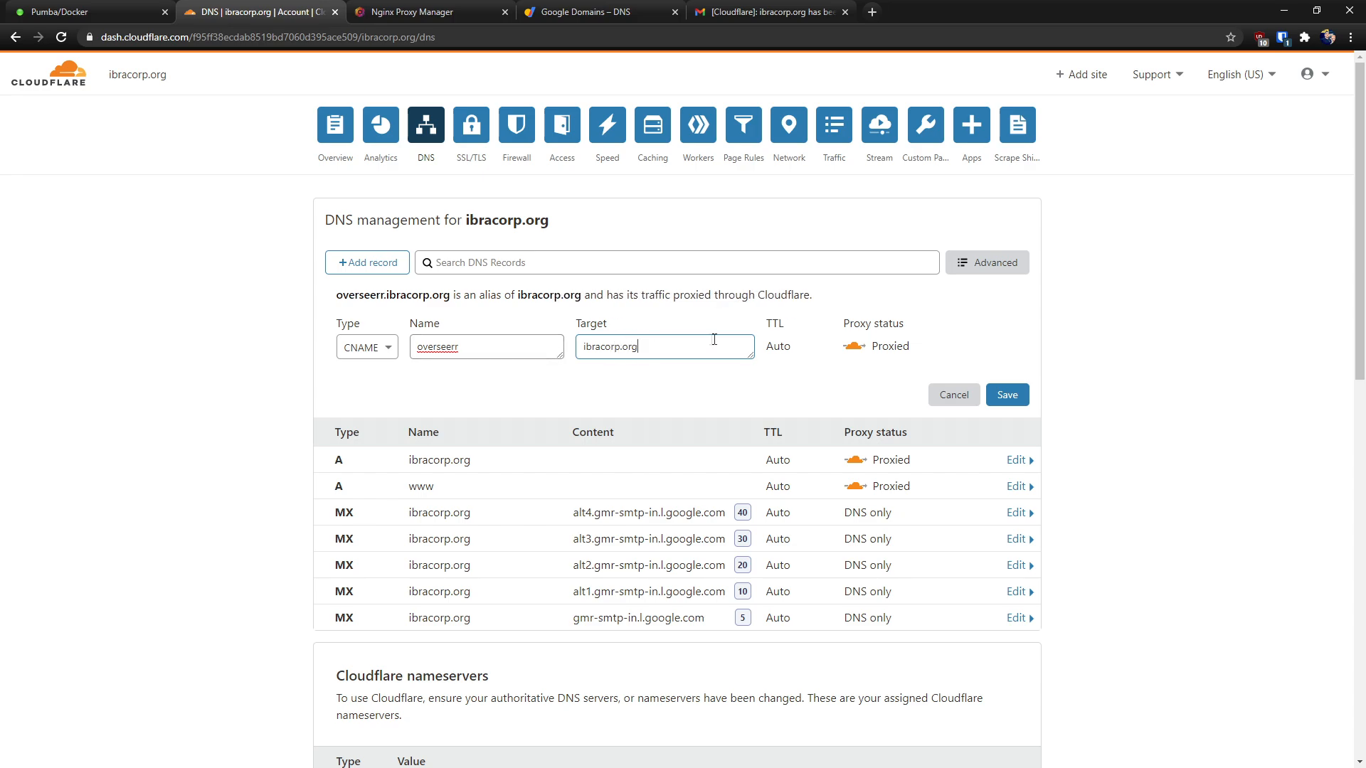
{"action": "left_click", "coordinate": [1007, 395]}
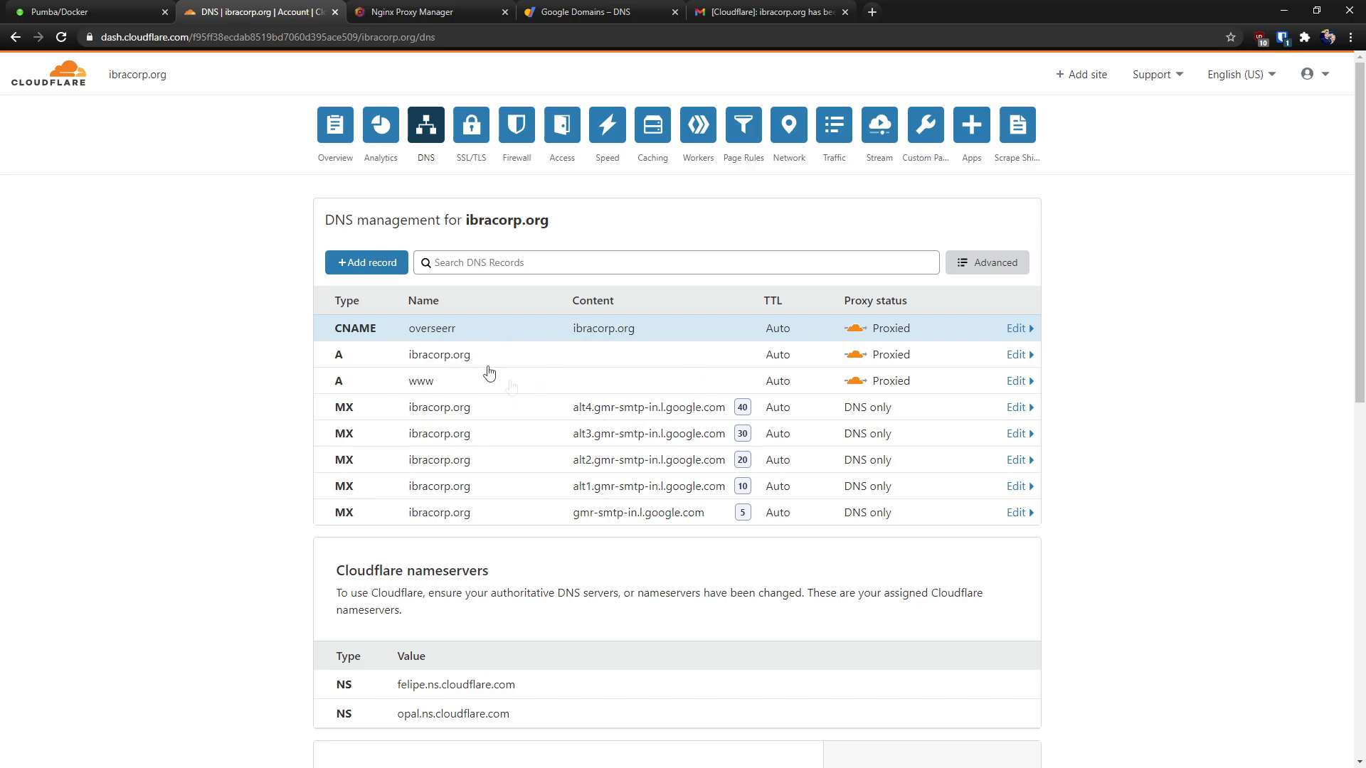
{"action": "scroll", "coordinate": [308, 428], "scroll_direction": "down", "scroll_amount": 1}
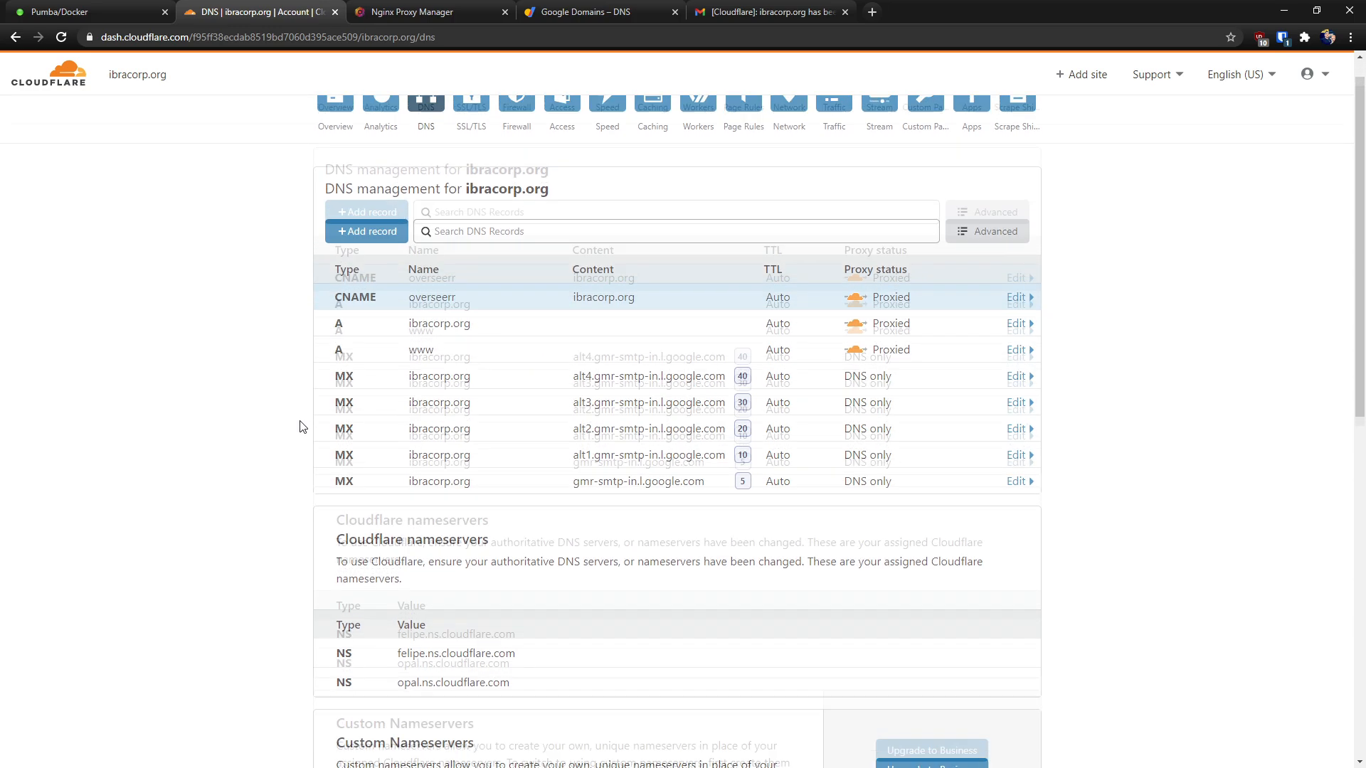
{"action": "scroll", "coordinate": [299, 420], "scroll_direction": "up", "scroll_amount": 1}
Switch to Nginx Proxy Manager and start a custom SSL certificate named IBRACORP CDN.
{"action": "left_click", "coordinate": [423, 12]}
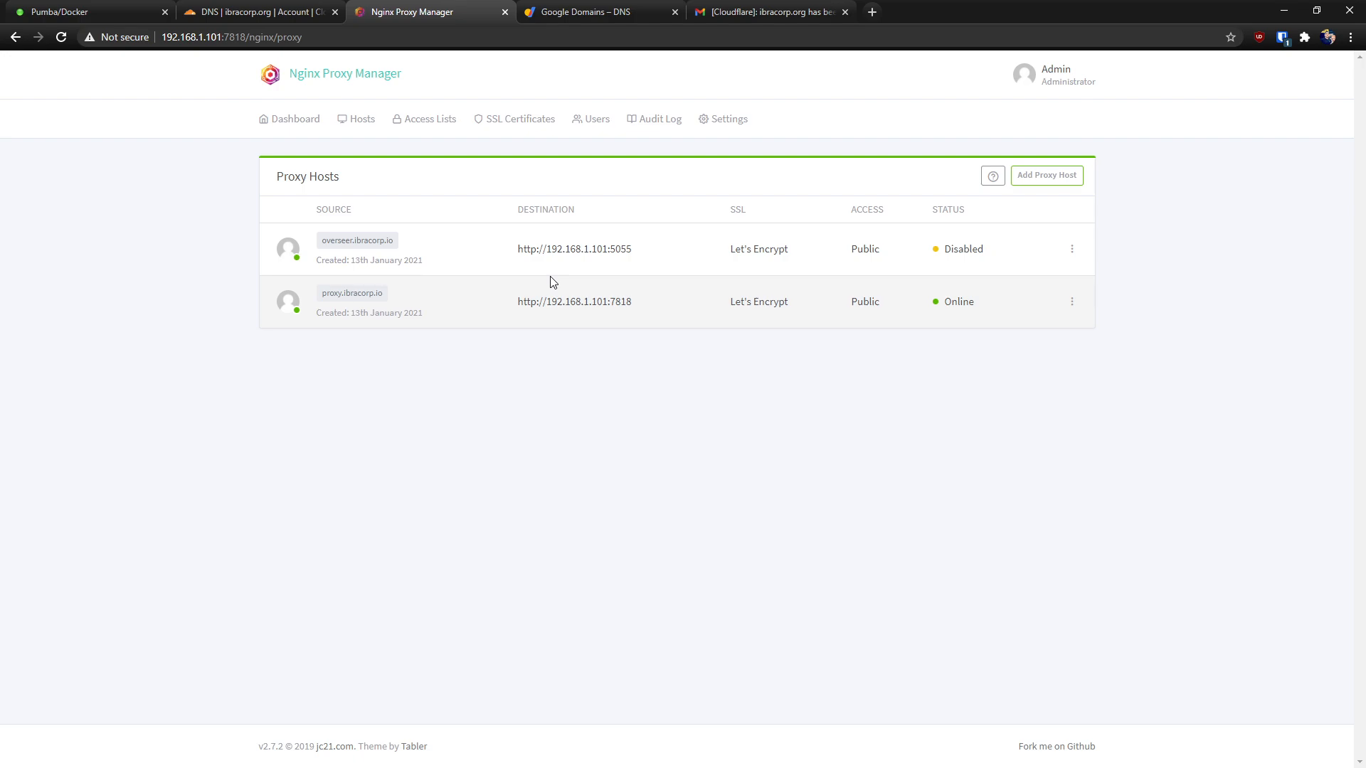
{"action": "left_click", "coordinate": [519, 128]}
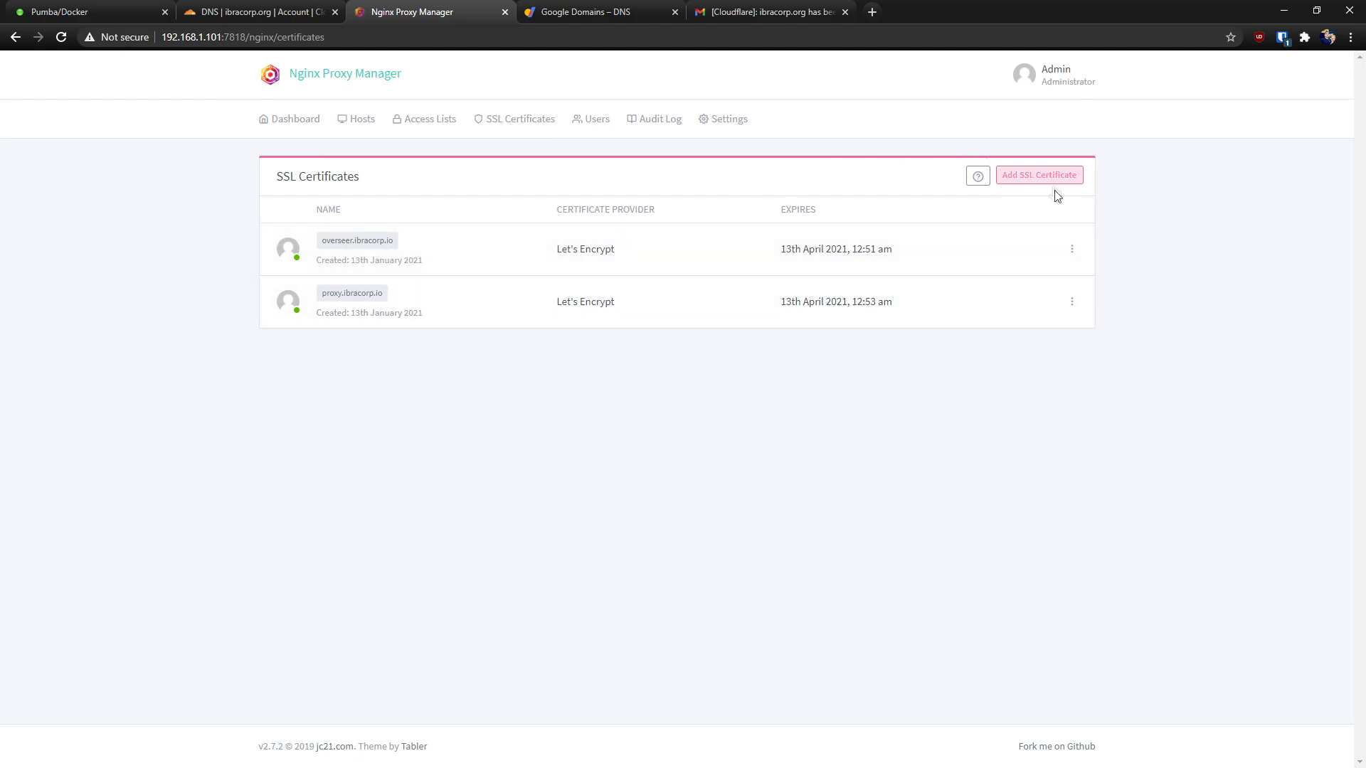
{"action": "left_click", "coordinate": [1020, 178]}
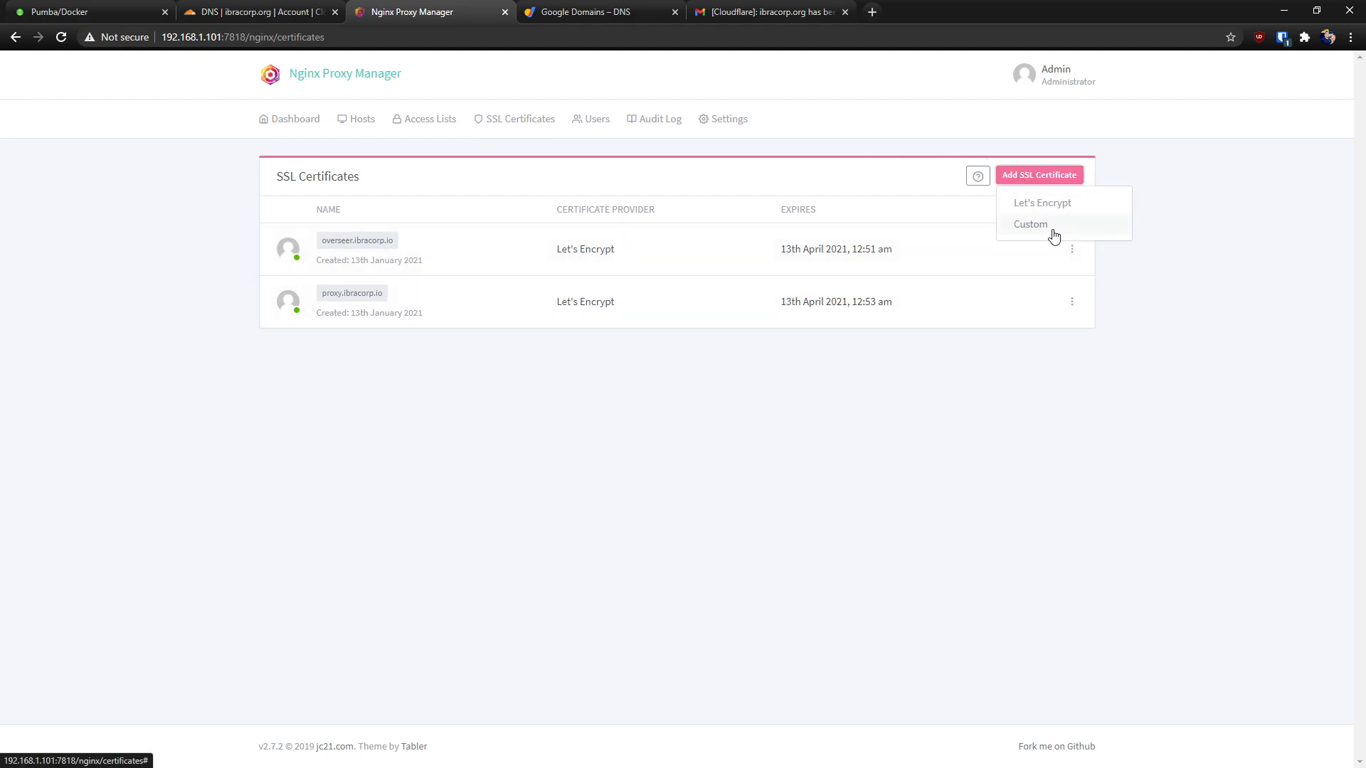
{"action": "left_click", "coordinate": [1052, 229]}
{"action": "left_click", "coordinate": [624, 186]}
{"action": "left_click", "coordinate": [588, 223]}
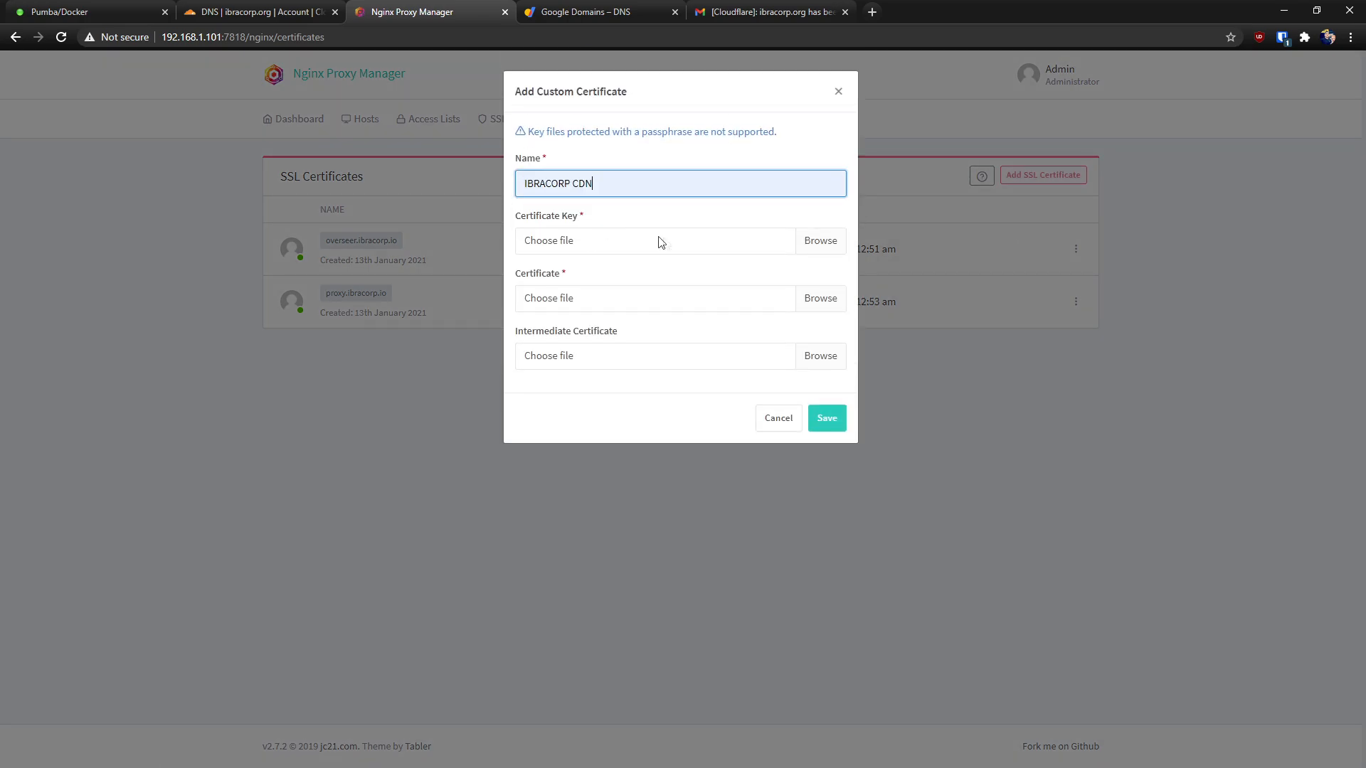
Choose ibracorp.org.key from the Desktop's key folder as the certificate key.
{"action": "left_click", "coordinate": [821, 241]}
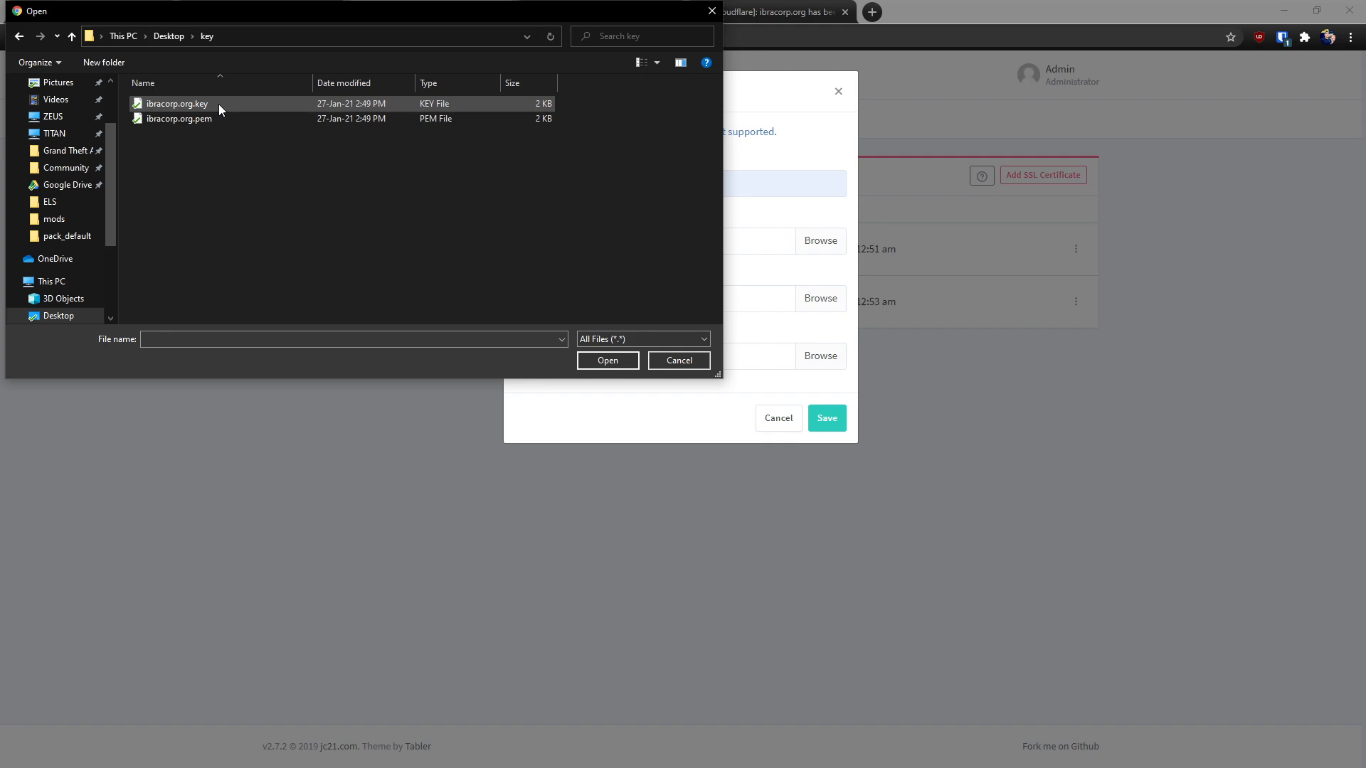
{"action": "left_click", "coordinate": [212, 102]}
{"action": "left_click_drag", "start_coordinate": [250, 15], "coordinate": [887, 132]}
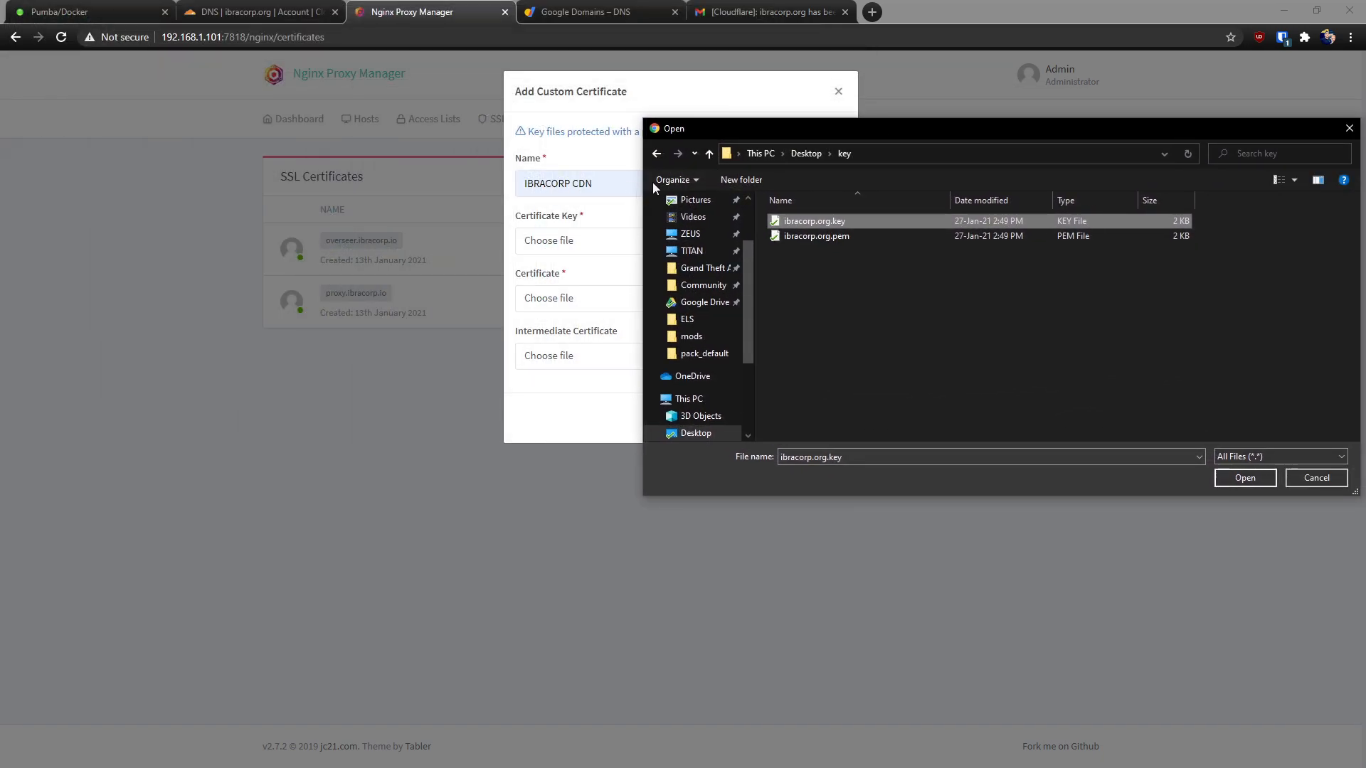
{"action": "left_click", "coordinate": [1256, 481]}
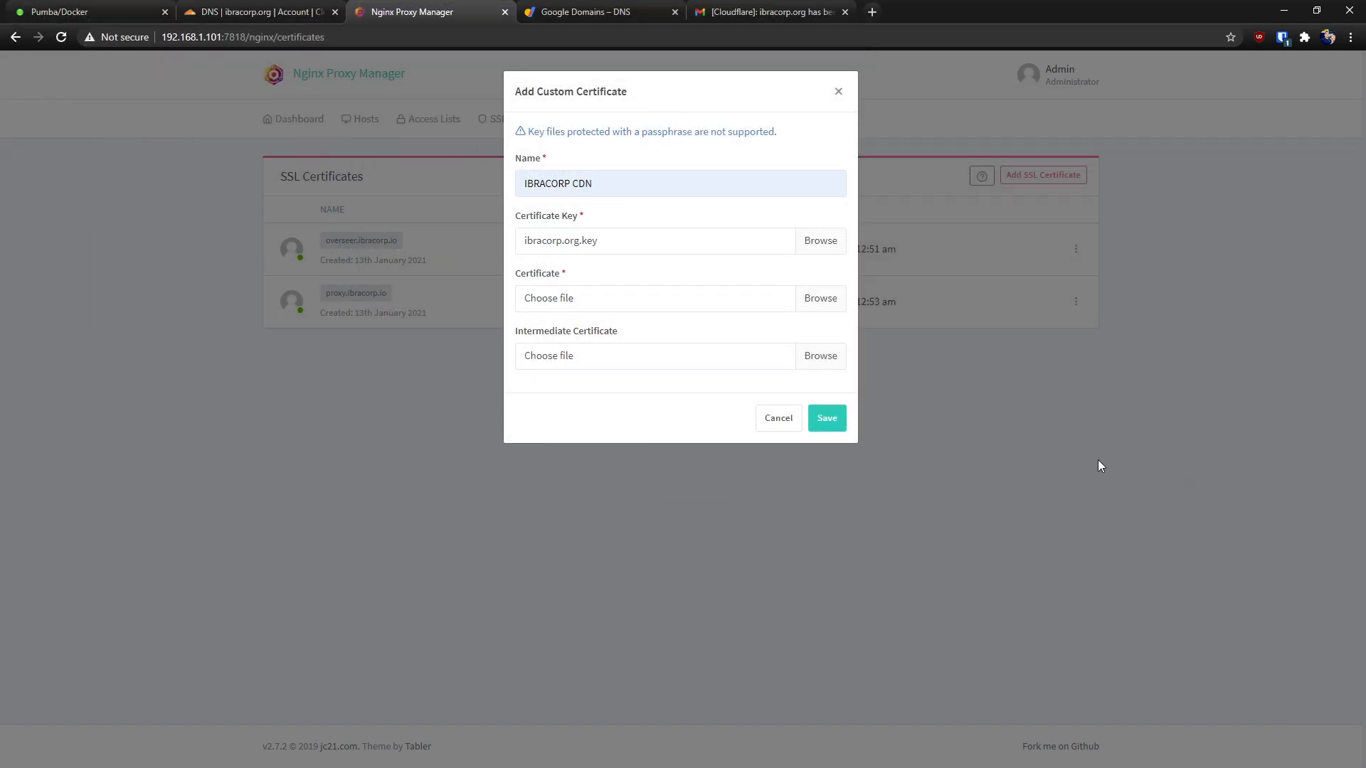
Choose ibracorp.org.pem as the certificate, save the custom certificate and check its expiry date.
{"action": "left_click", "coordinate": [821, 298]}
{"action": "left_click", "coordinate": [831, 238]}
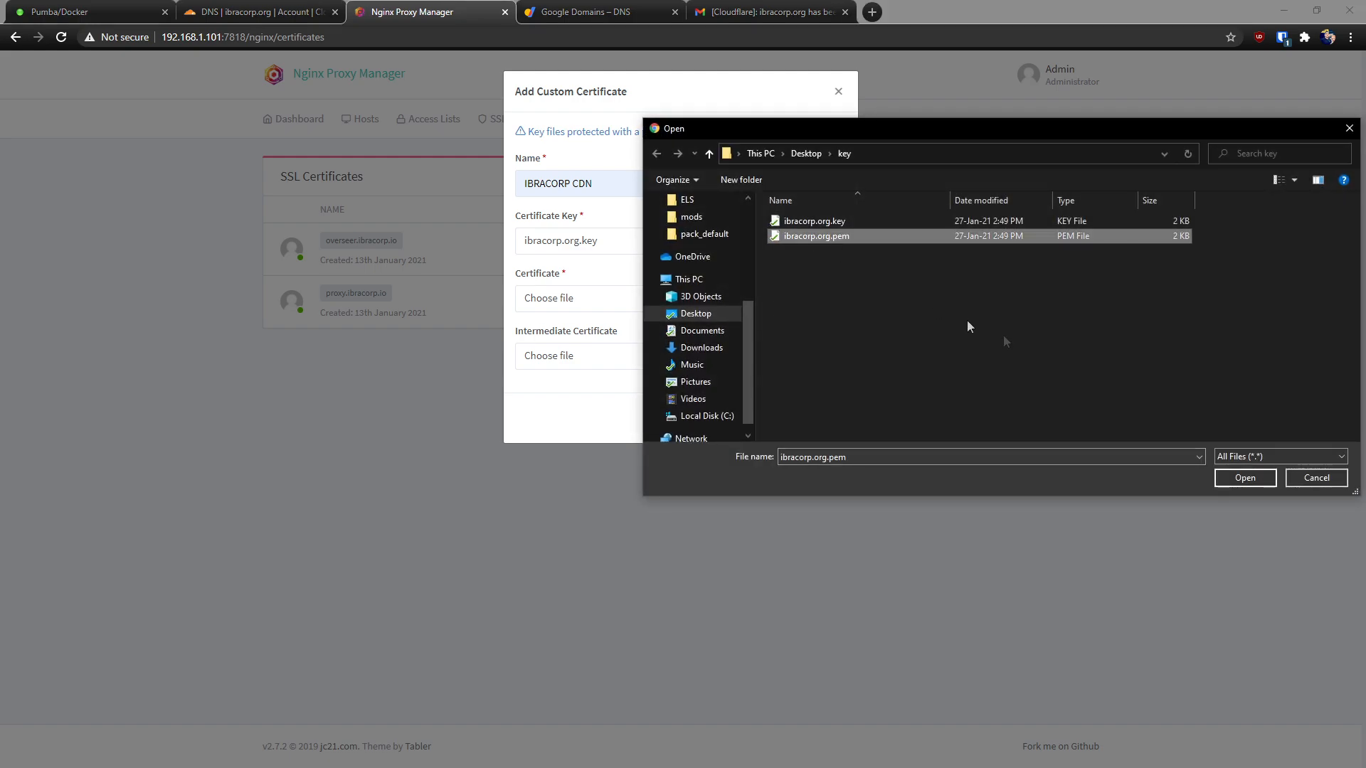
{"action": "left_click", "coordinate": [1245, 477]}
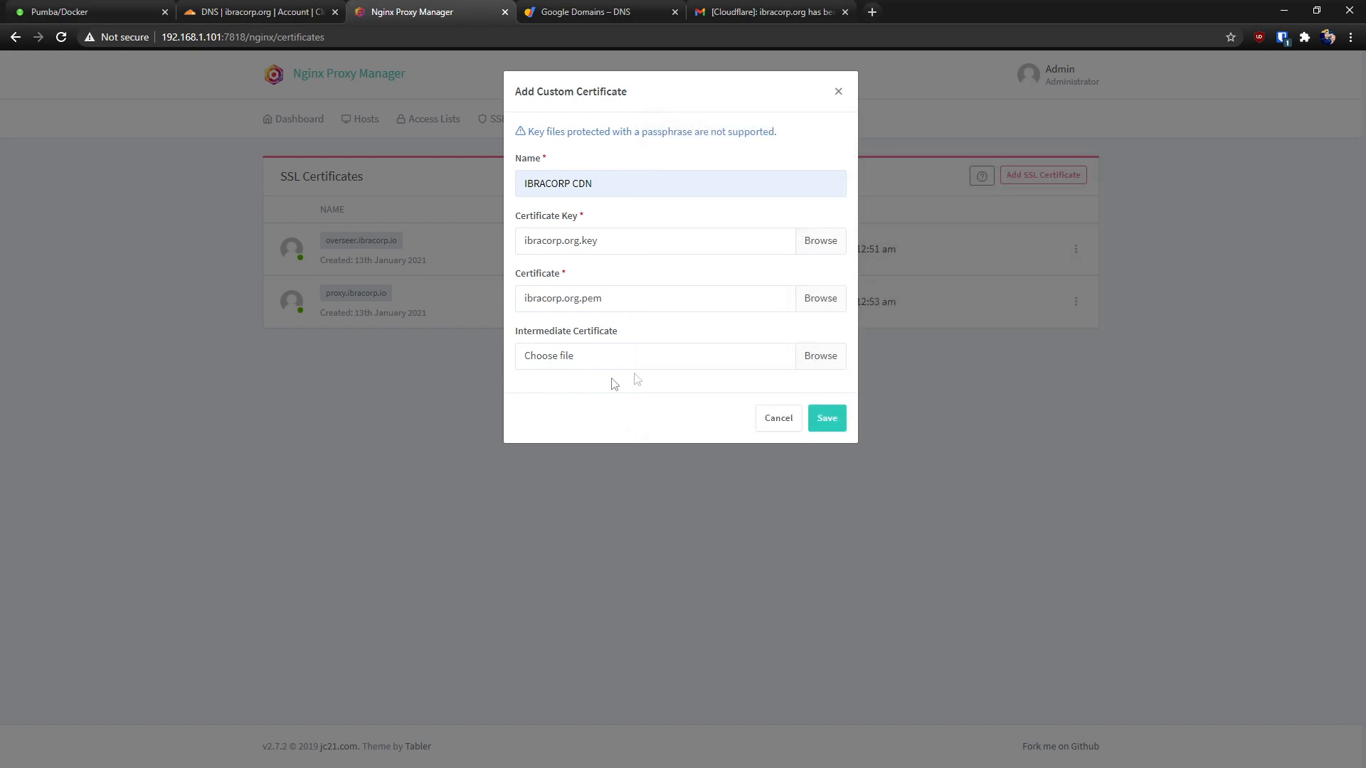
{"action": "left_click", "coordinate": [834, 424]}
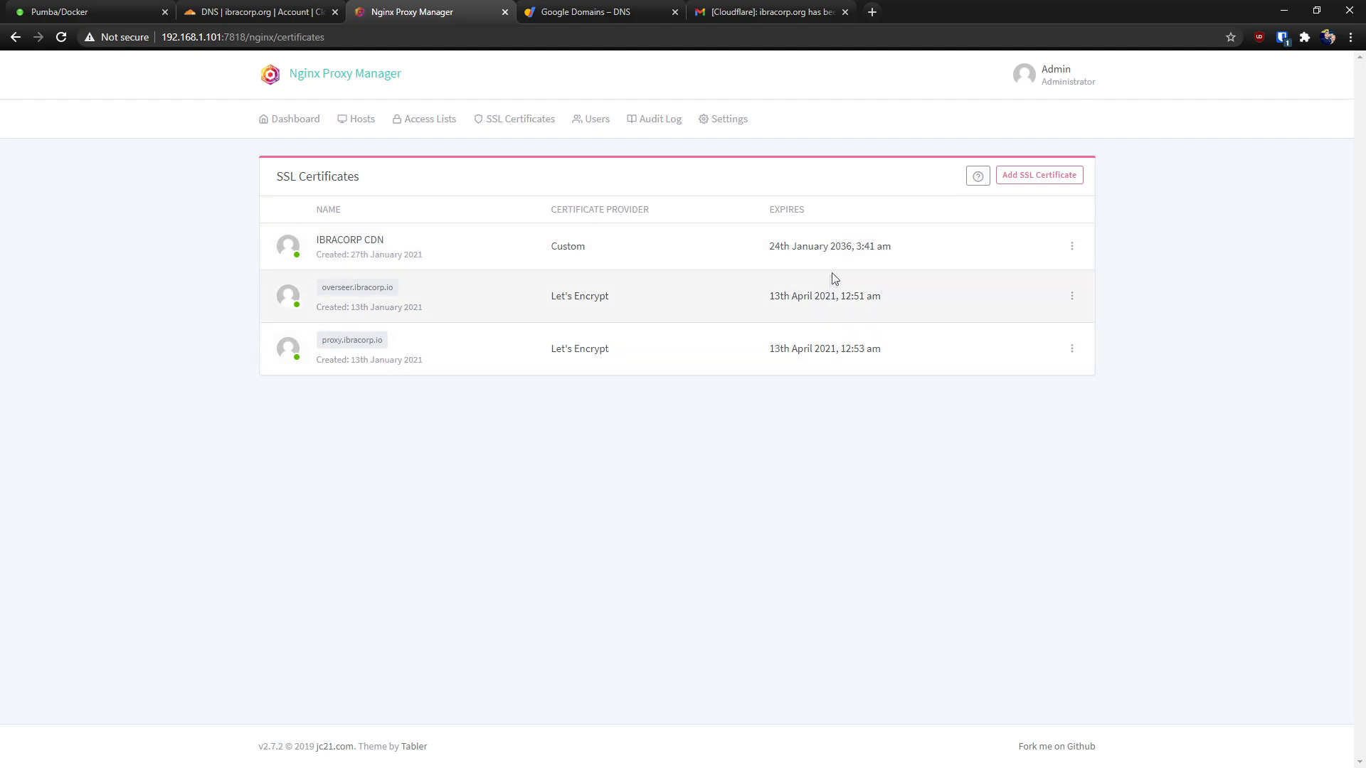
{"action": "left_click_drag", "start_coordinate": [772, 249], "coordinate": [851, 257]}
{"action": "left_click", "coordinate": [867, 265]}
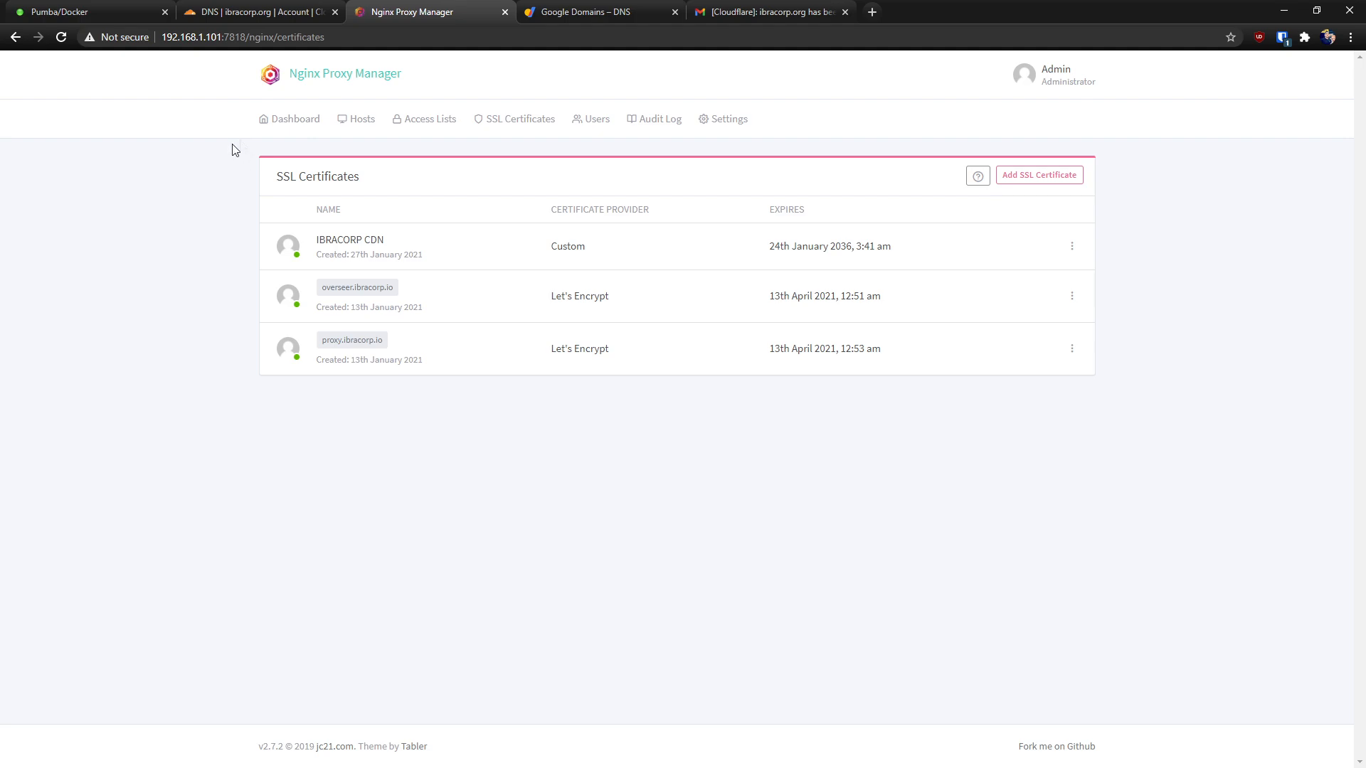
Start a new proxy host for overseerr.ibracorp.org that forwards to 192.168.1.101 on port 5055.
{"action": "left_click", "coordinate": [278, 133]}
{"action": "left_click", "coordinate": [387, 224]}
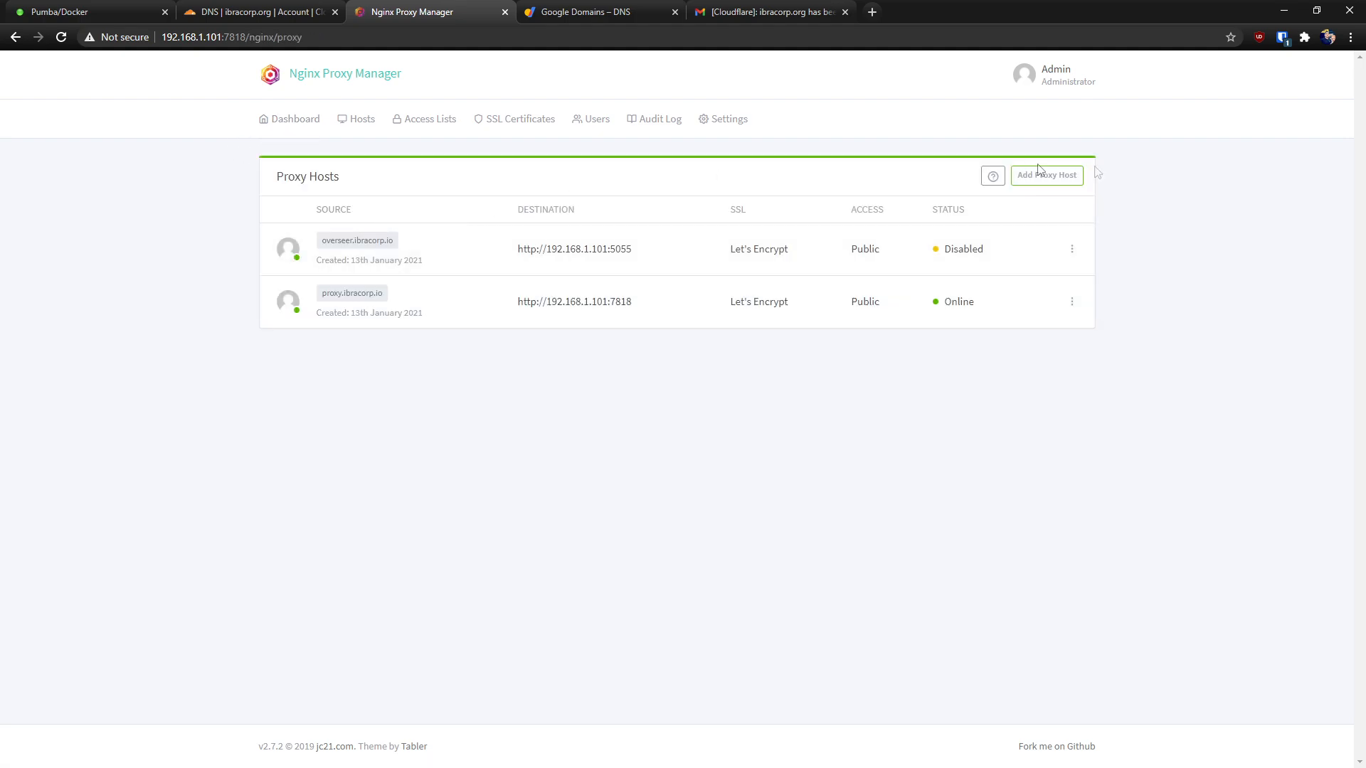
{"action": "left_click", "coordinate": [1075, 177]}
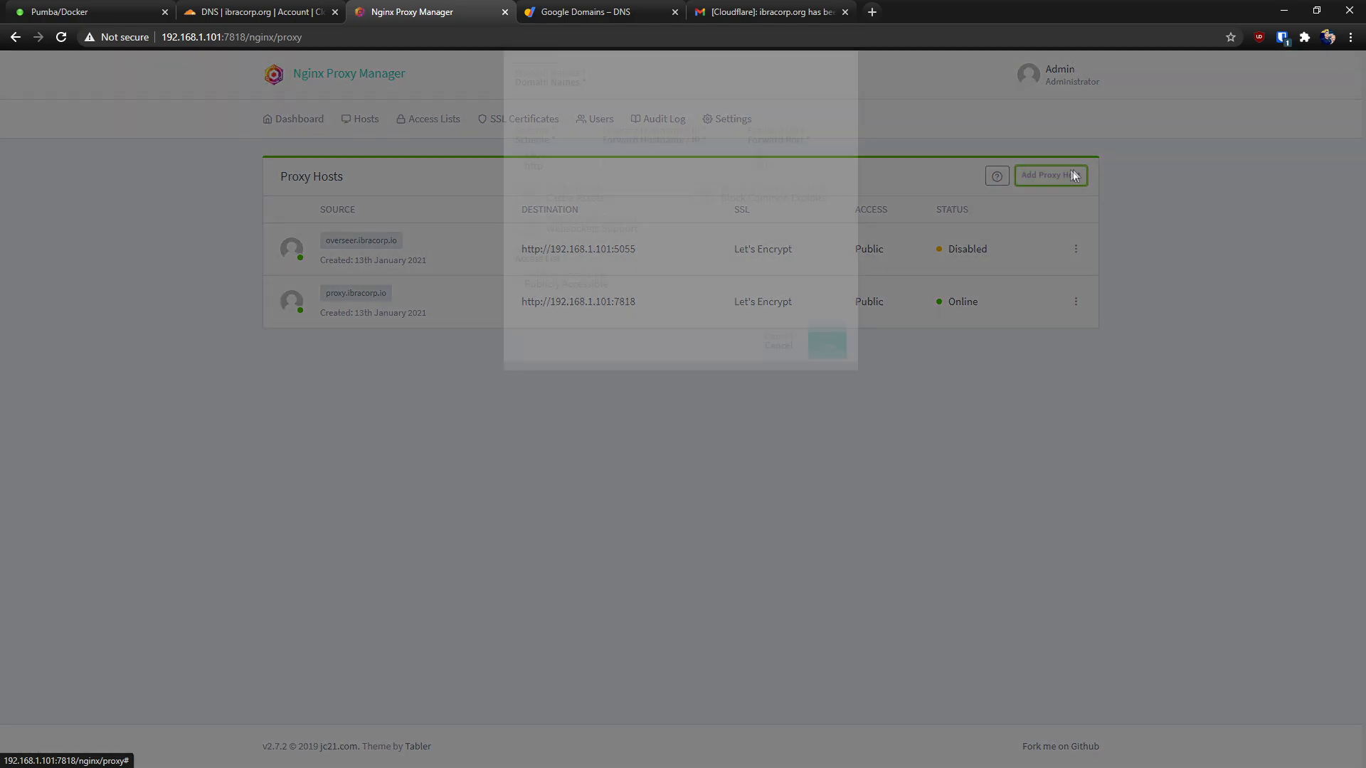
{"action": "type", "text": "overseerr.ibracorp.org"}
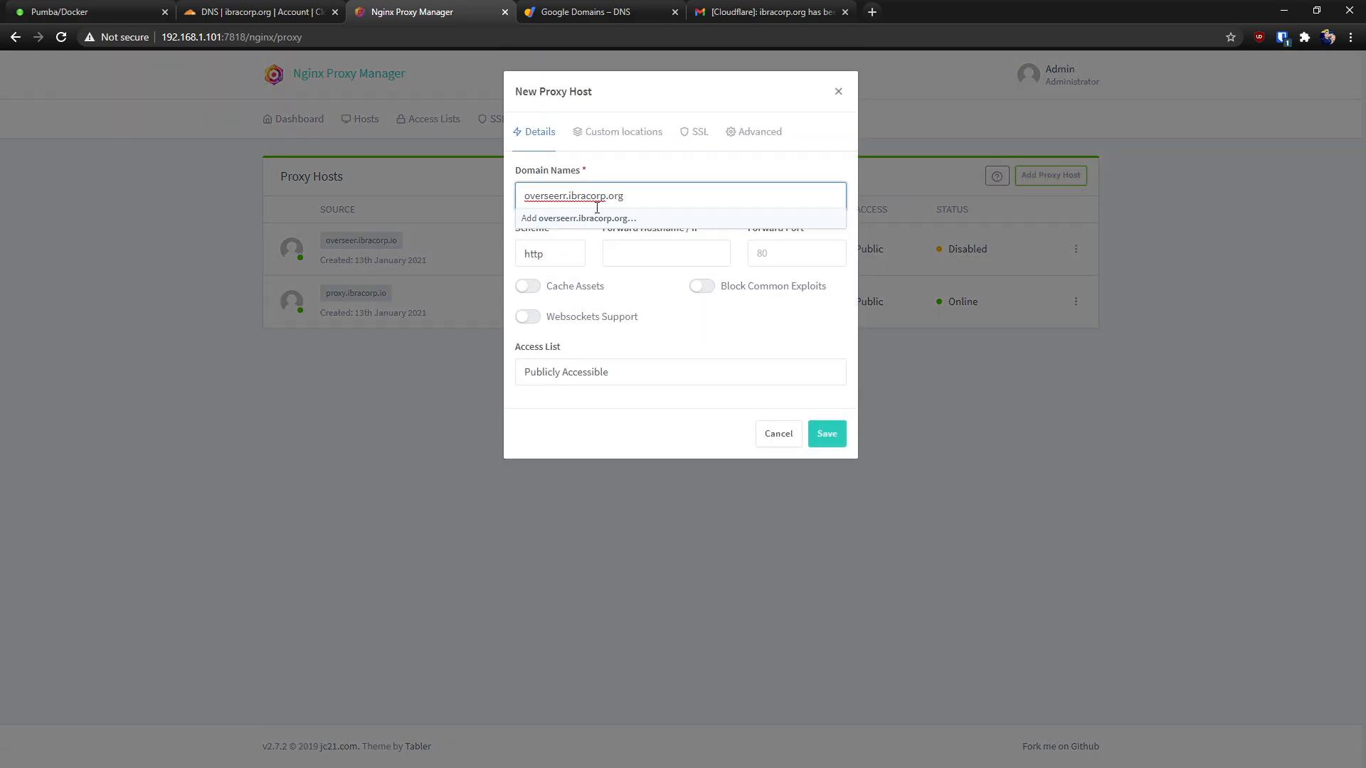
{"action": "left_click", "coordinate": [597, 220]}
{"action": "left_click", "coordinate": [653, 248]}
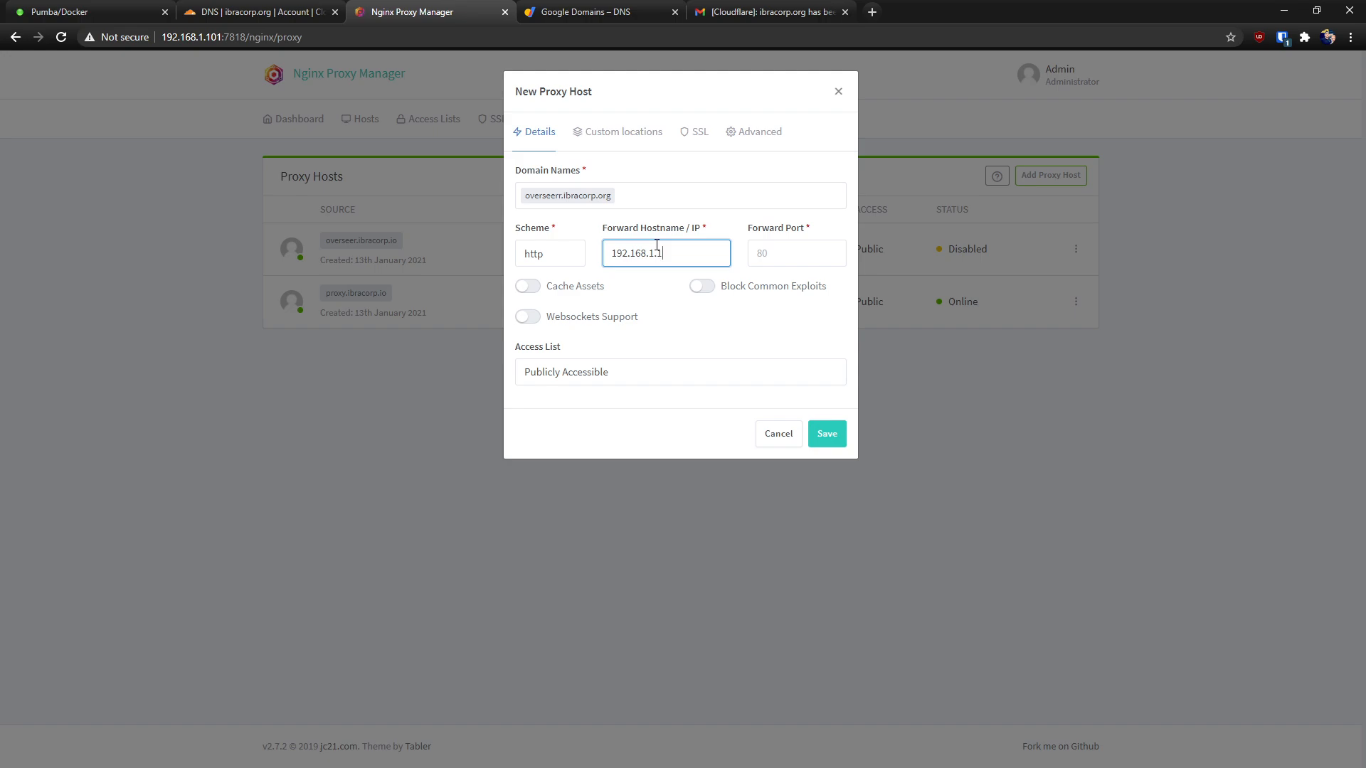
{"action": "left_click", "coordinate": [816, 262]}
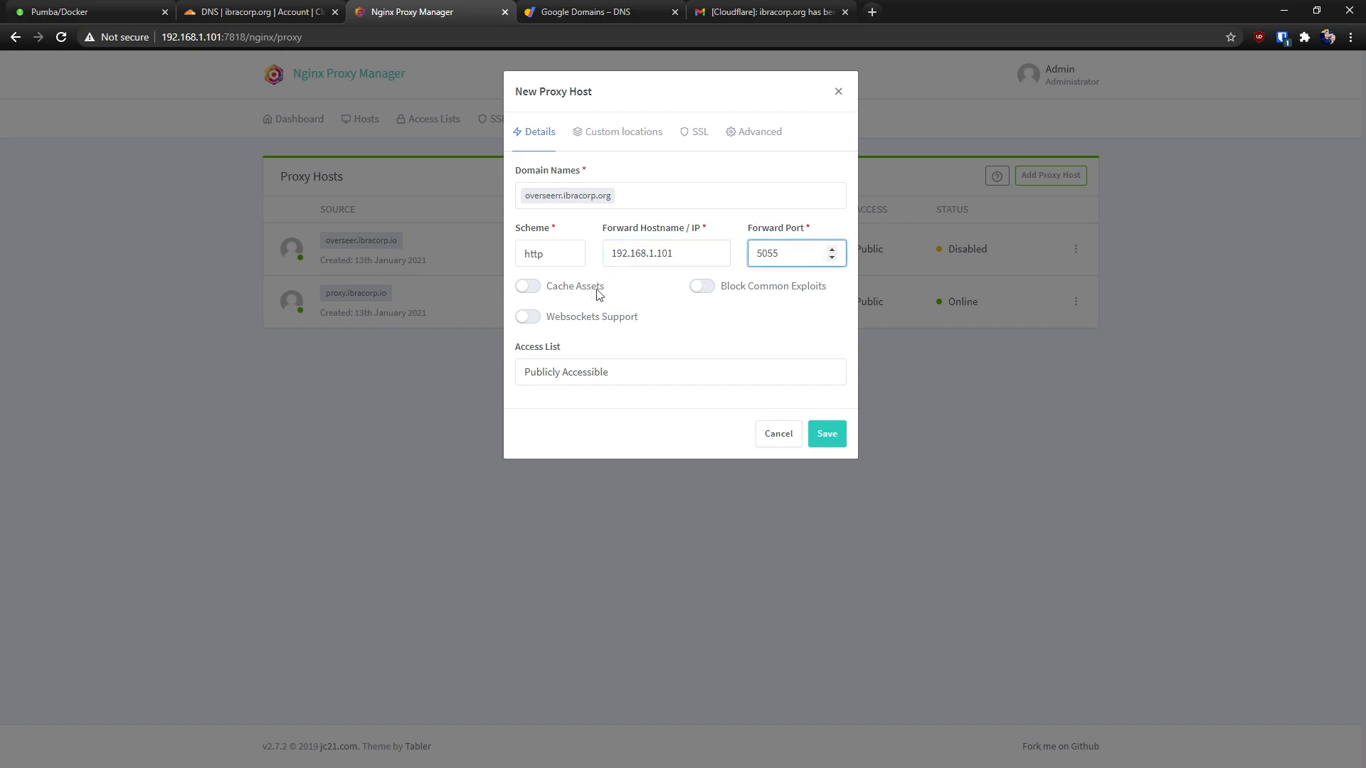
Enable Cache Assets, Block Common Exploits and Websockets Support for the new proxy host.
{"action": "left_click", "coordinate": [529, 287]}
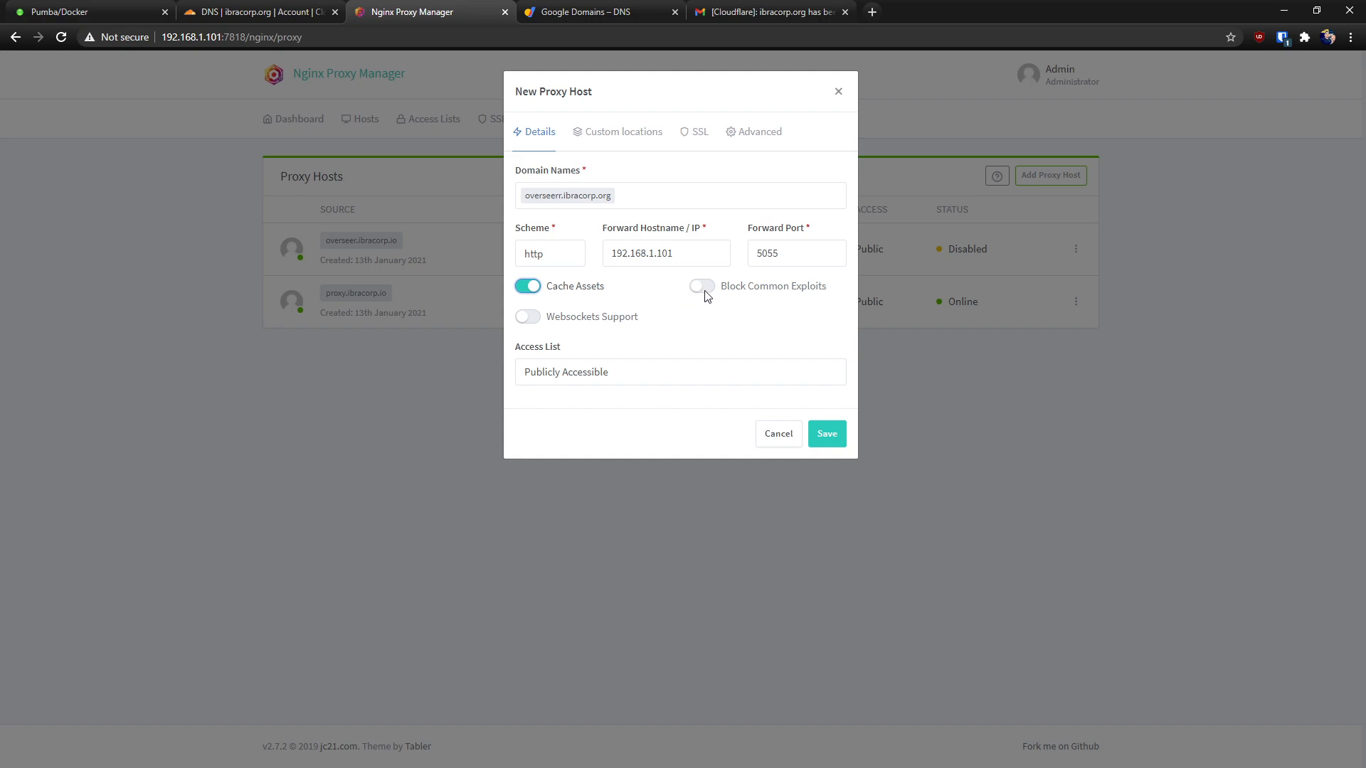
{"action": "left_click", "coordinate": [702, 290]}
{"action": "left_click", "coordinate": [527, 317]}
Assign the IBRACORP CDN certificate to the new proxy host and enable Force SSL and HTTP/2 Support.
{"action": "left_click", "coordinate": [690, 133]}
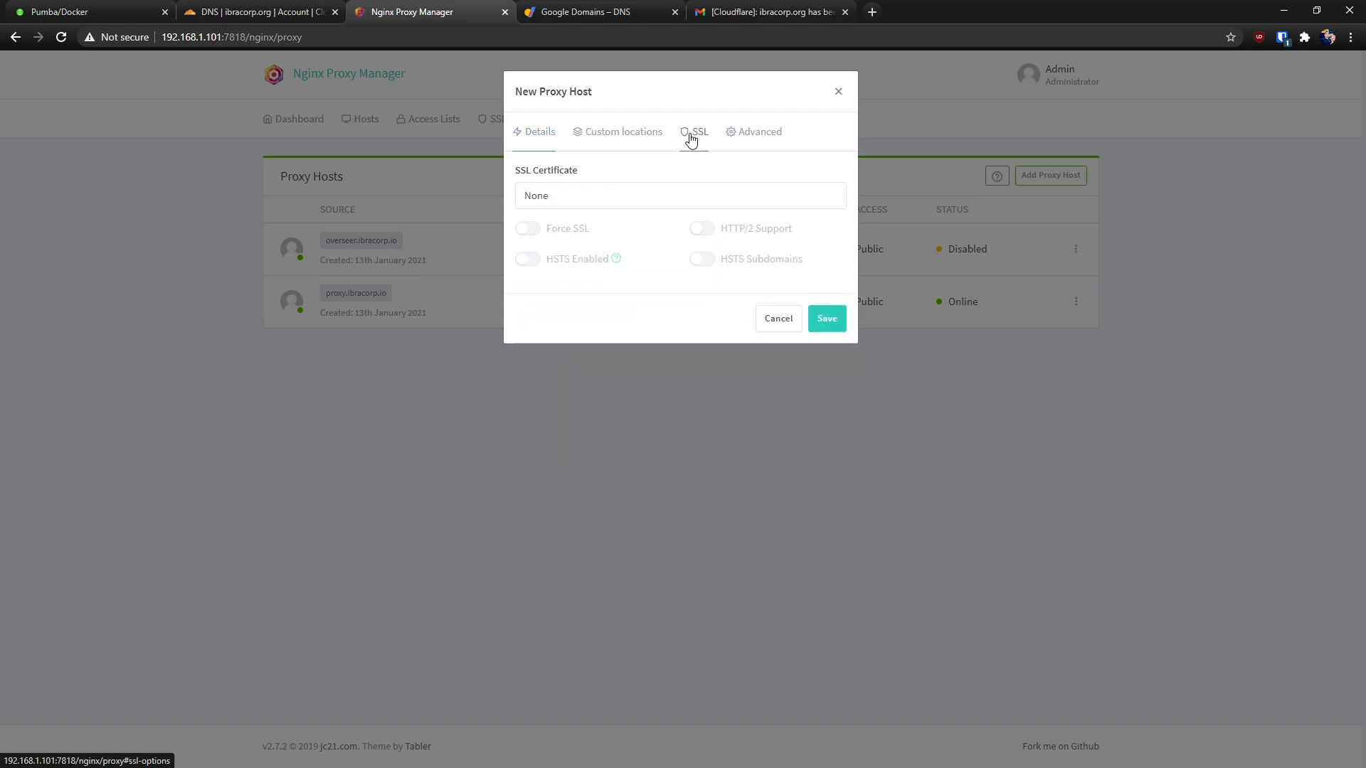
{"action": "left_click", "coordinate": [583, 190]}
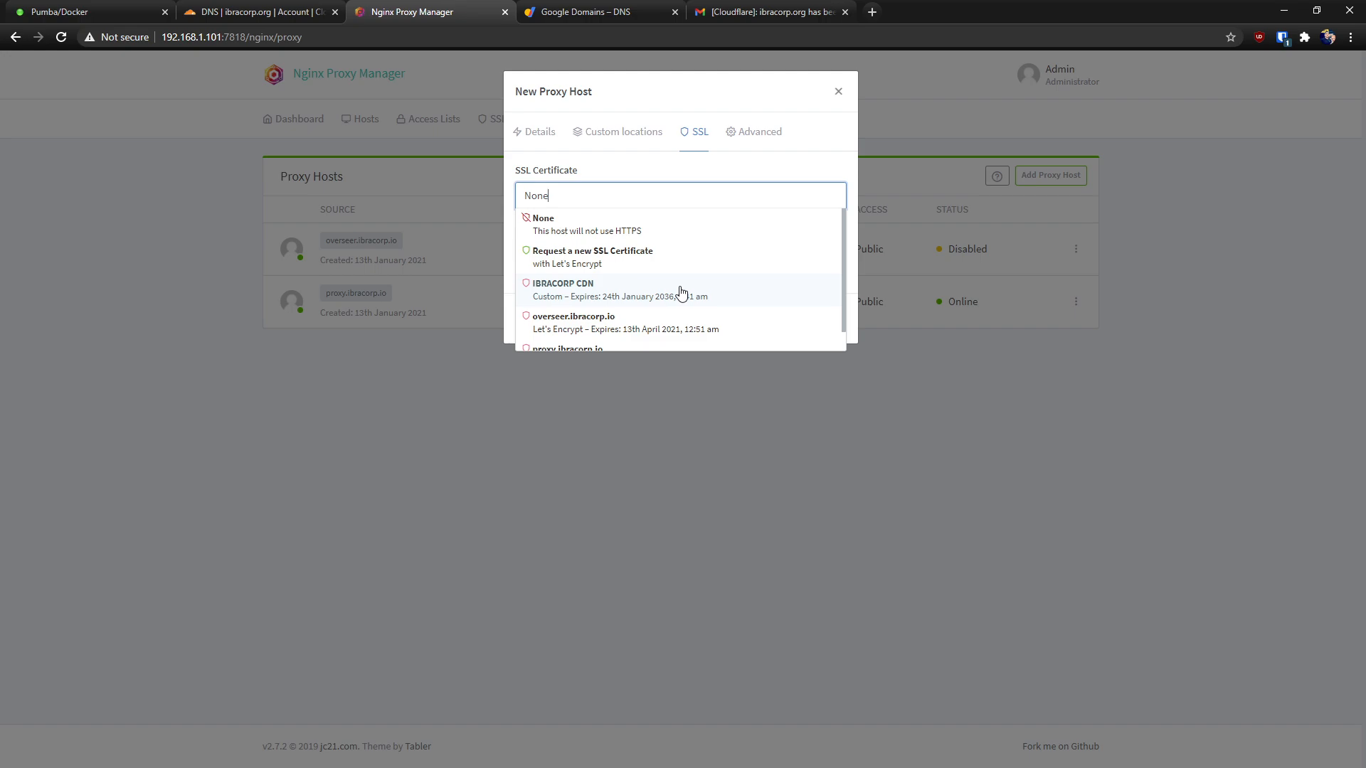
{"action": "left_click", "coordinate": [573, 298]}
{"action": "left_click", "coordinate": [532, 231]}
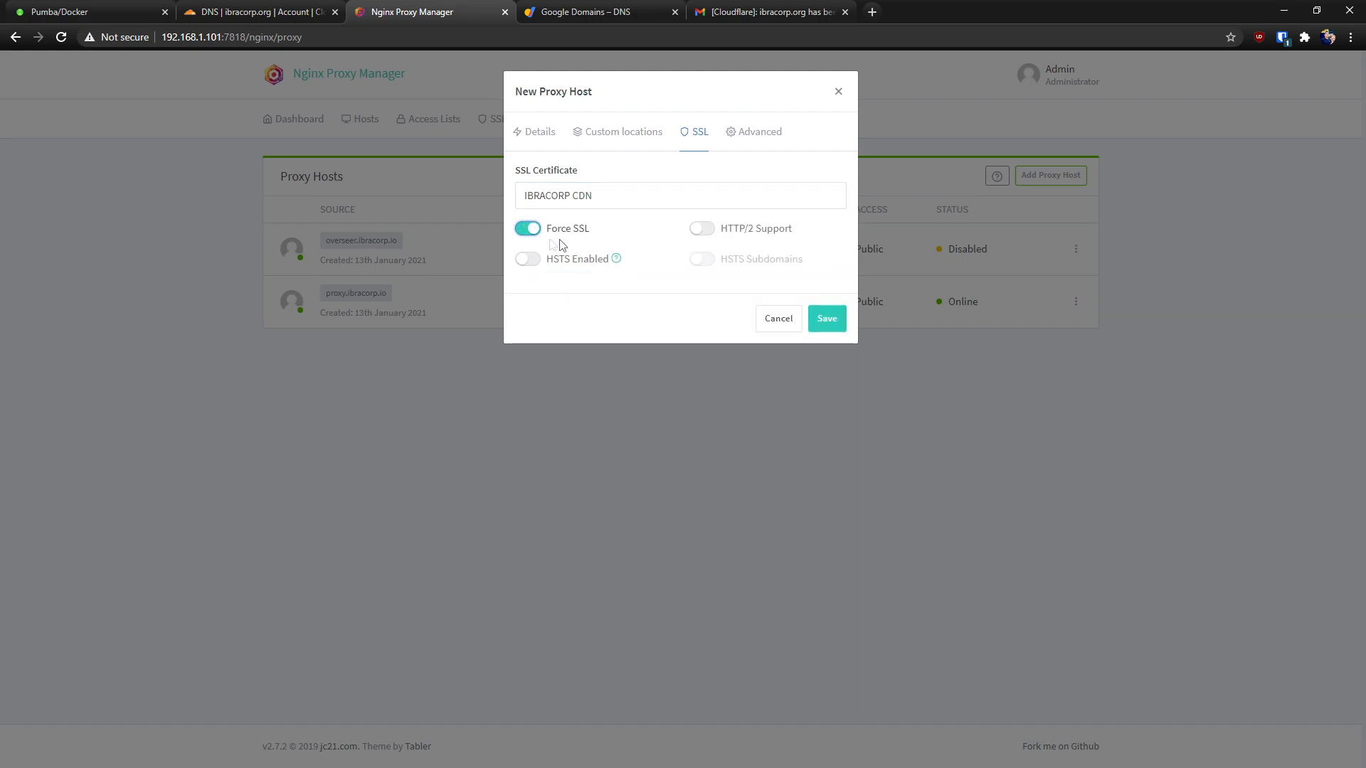
{"action": "left_click", "coordinate": [702, 229]}
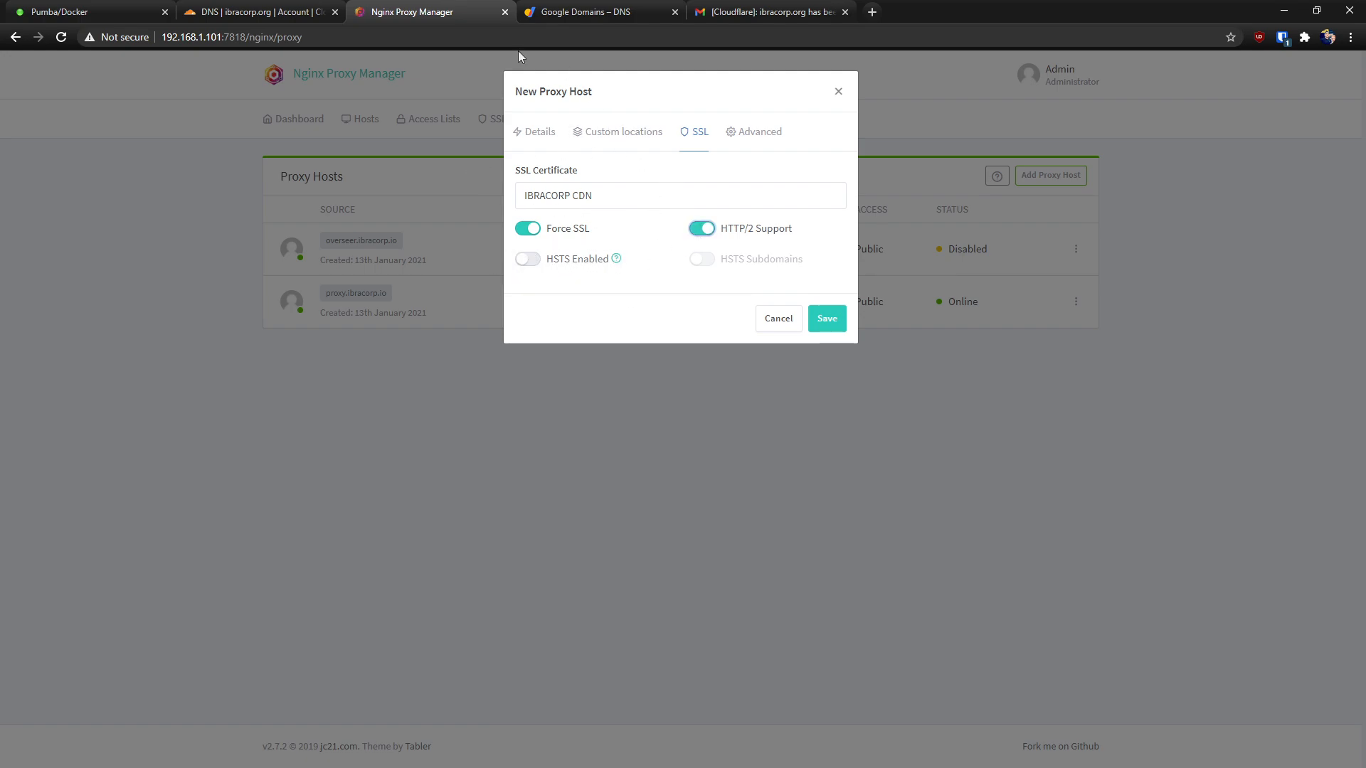
Switch to Cloudflare and read the HTTP Strict Transport Security (HSTS) help under ibracorp.org's edge certificate settings.
{"action": "left_click", "coordinate": [248, 10]}
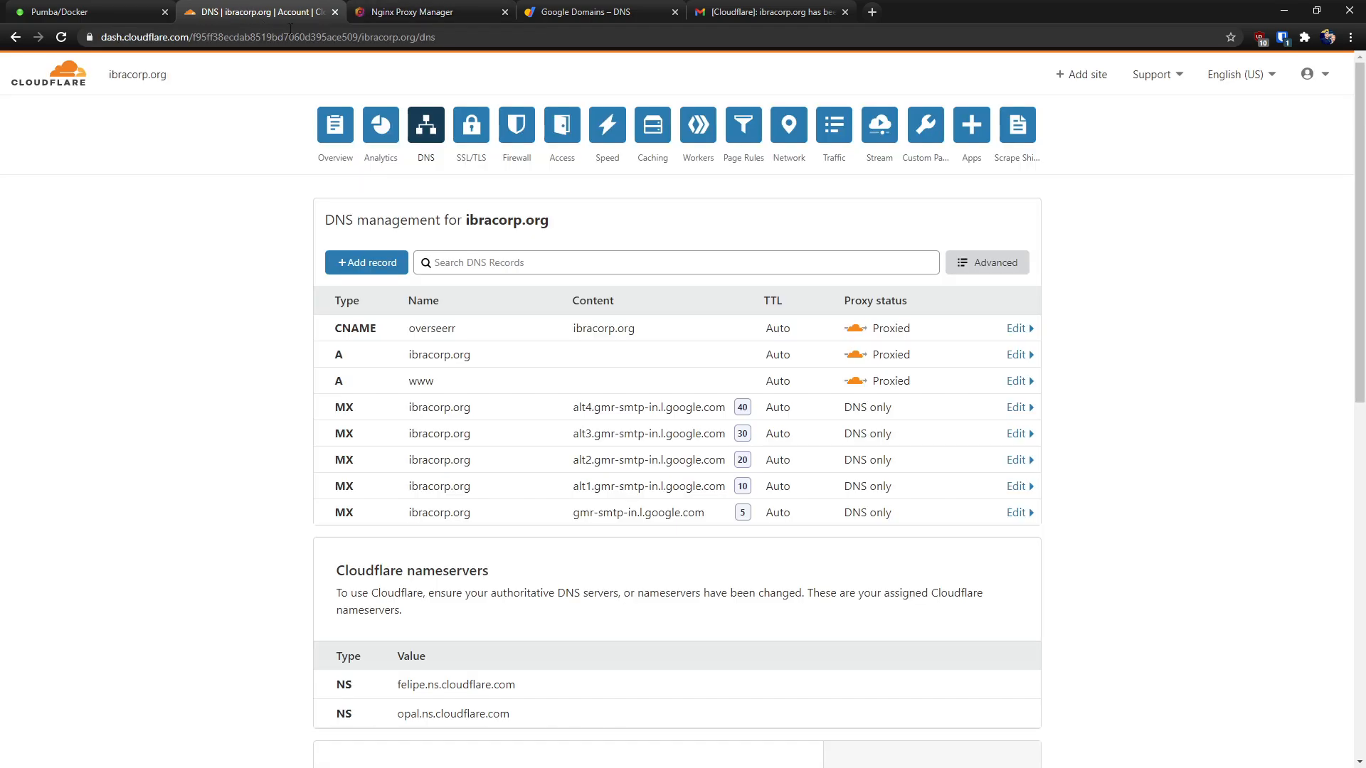
{"action": "left_click", "coordinate": [469, 132]}
{"action": "left_click", "coordinate": [431, 194]}
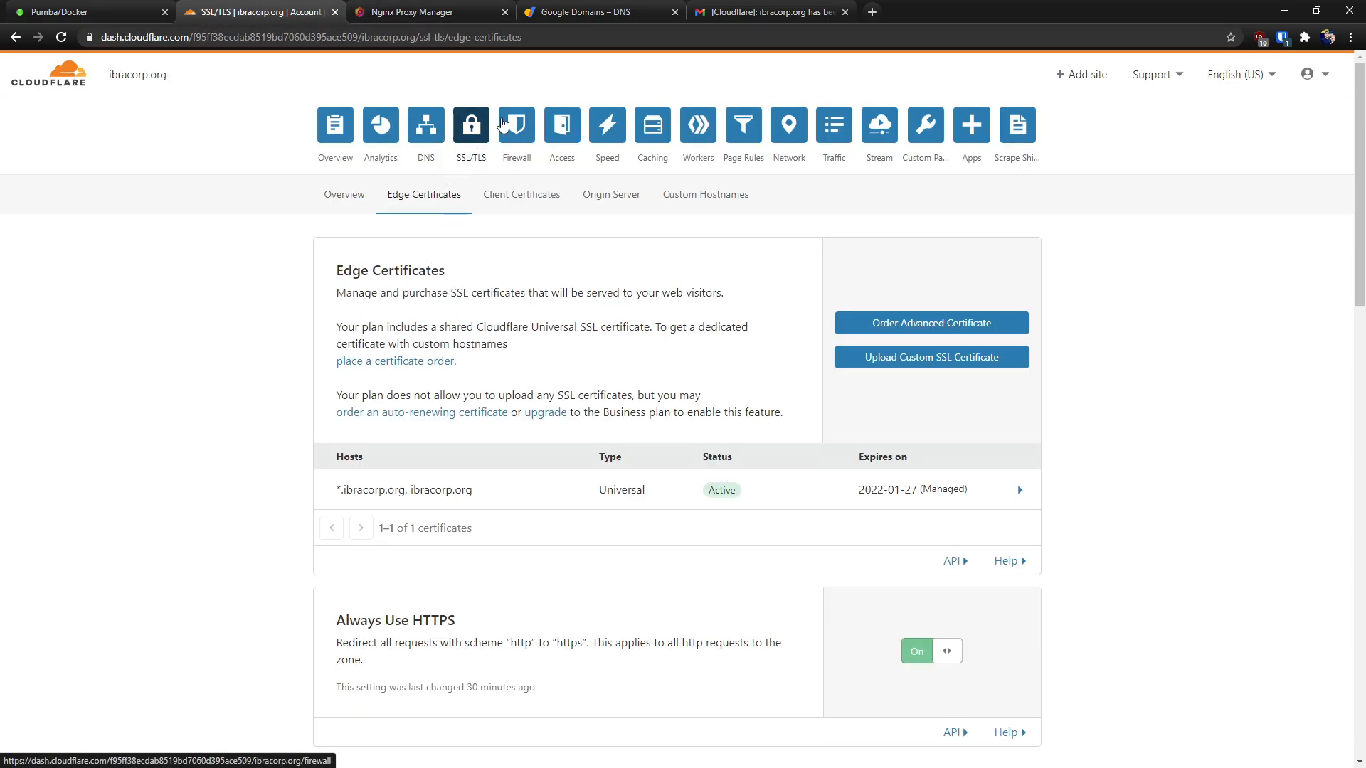
{"action": "scroll", "coordinate": [422, 322], "scroll_direction": "down", "scroll_amount": 4}
{"action": "scroll", "coordinate": [427, 322], "scroll_direction": "down", "scroll_amount": 2}
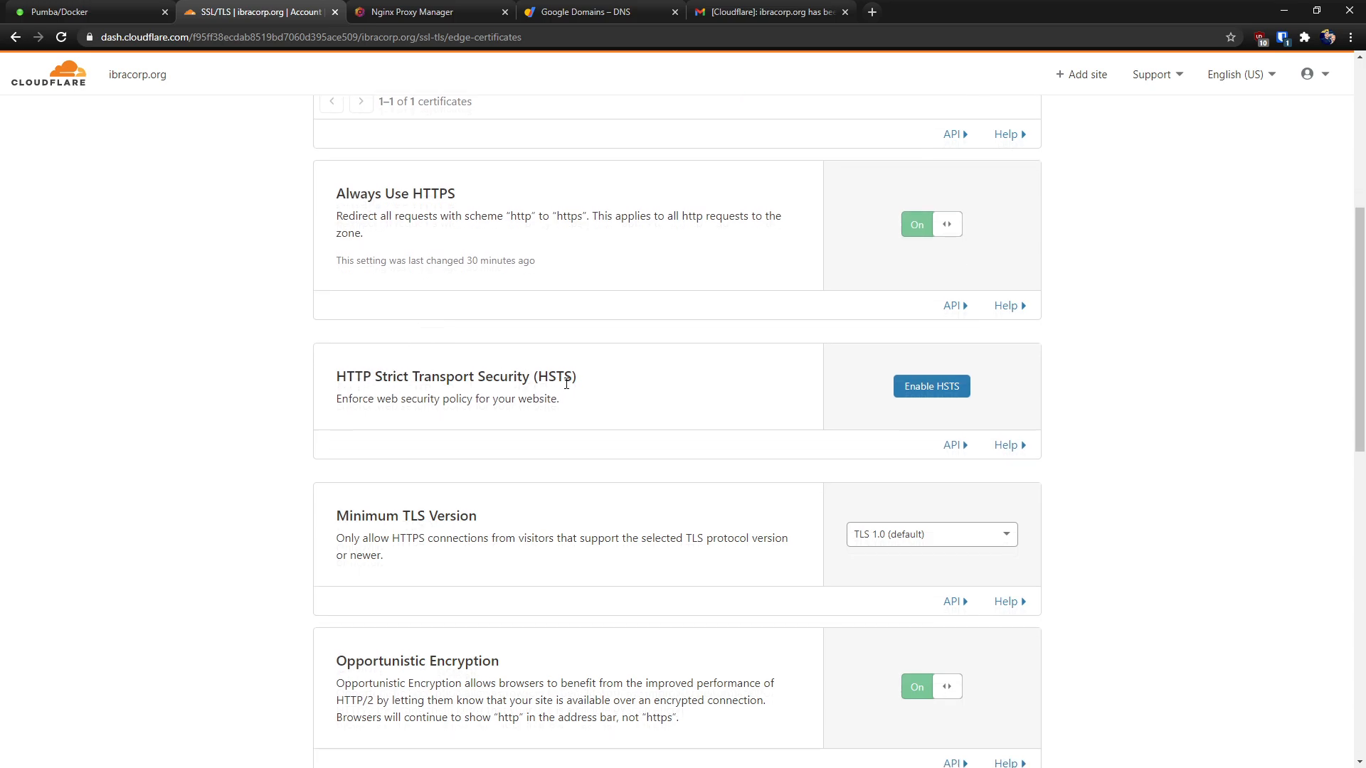
{"action": "left_click", "coordinate": [566, 385]}
{"action": "scroll", "coordinate": [648, 532], "scroll_direction": "down", "scroll_amount": 2}
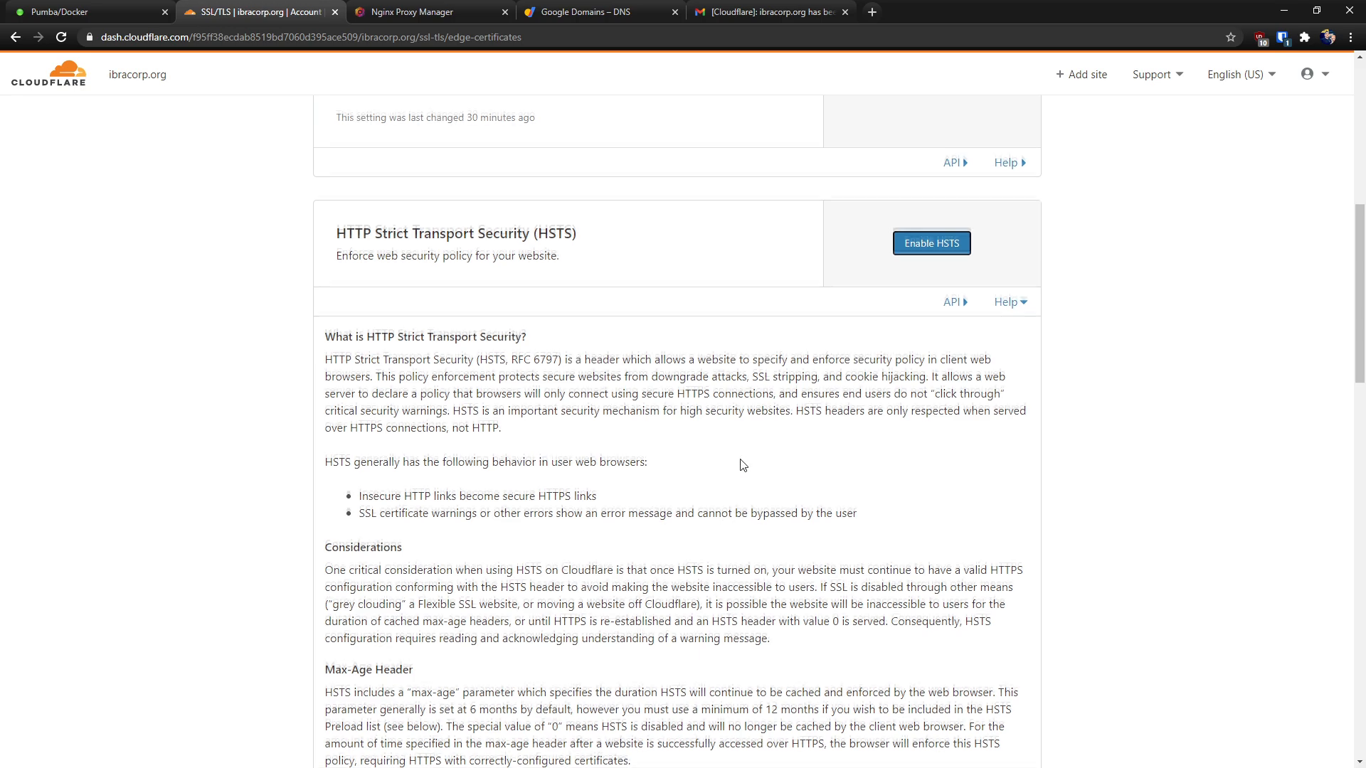
{"action": "scroll", "coordinate": [741, 465], "scroll_direction": "down", "scroll_amount": 2}
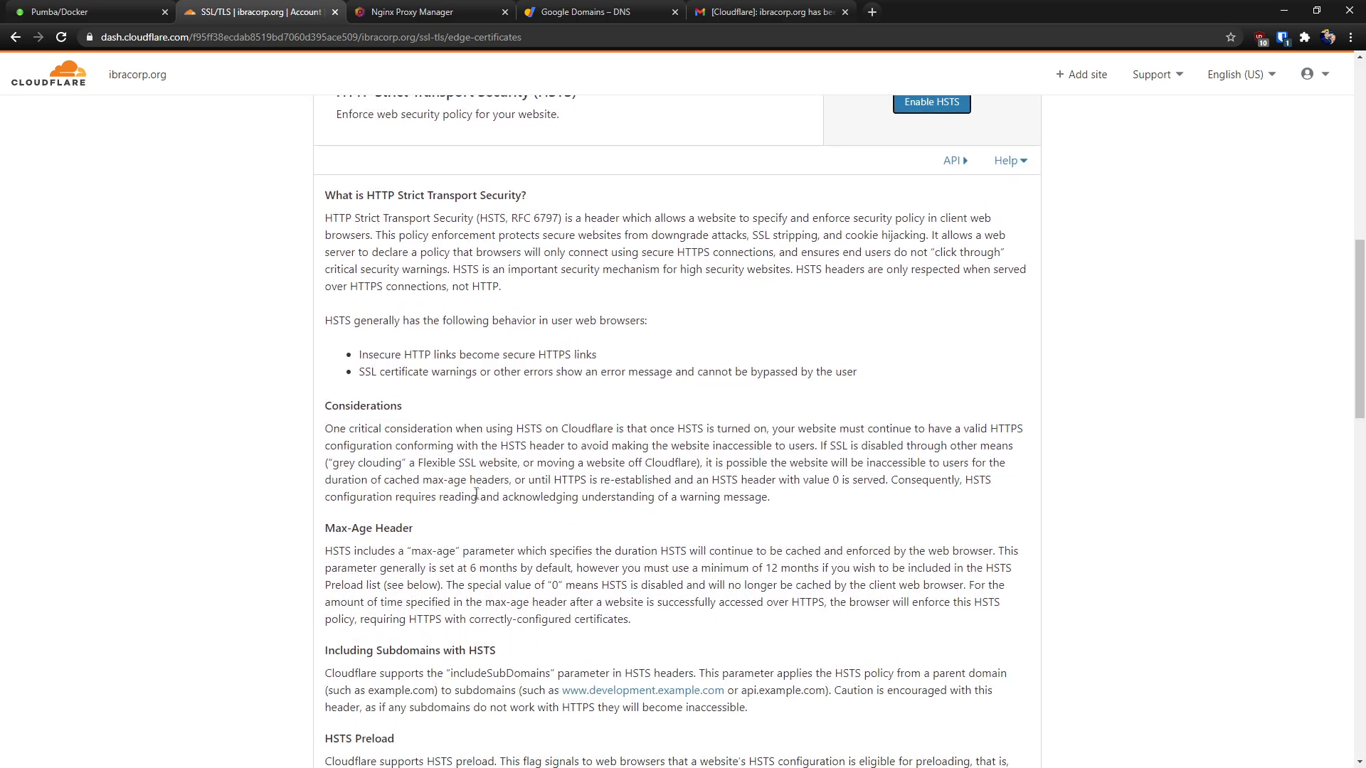
{"action": "scroll", "coordinate": [484, 503], "scroll_direction": "up", "scroll_amount": 2}
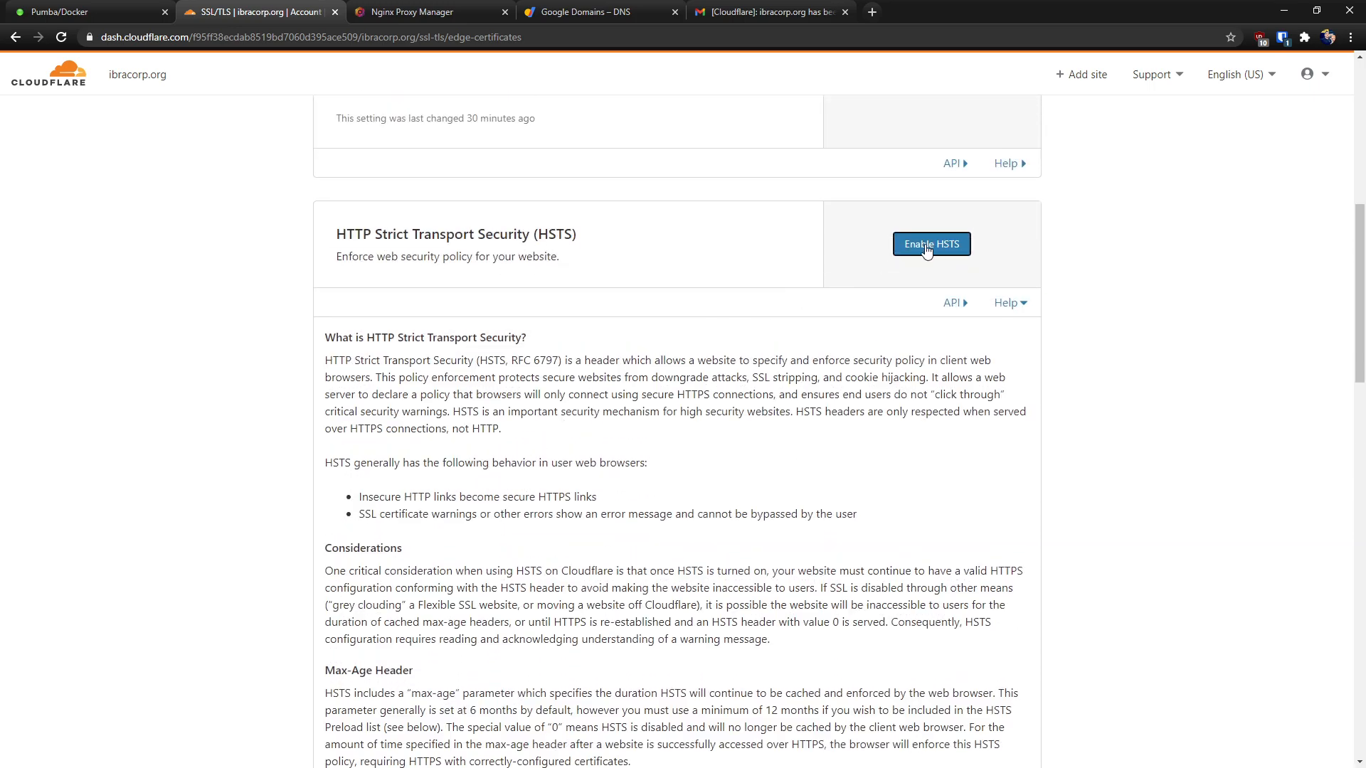
{"action": "scroll", "coordinate": [429, 416], "scroll_direction": "down", "scroll_amount": 4}
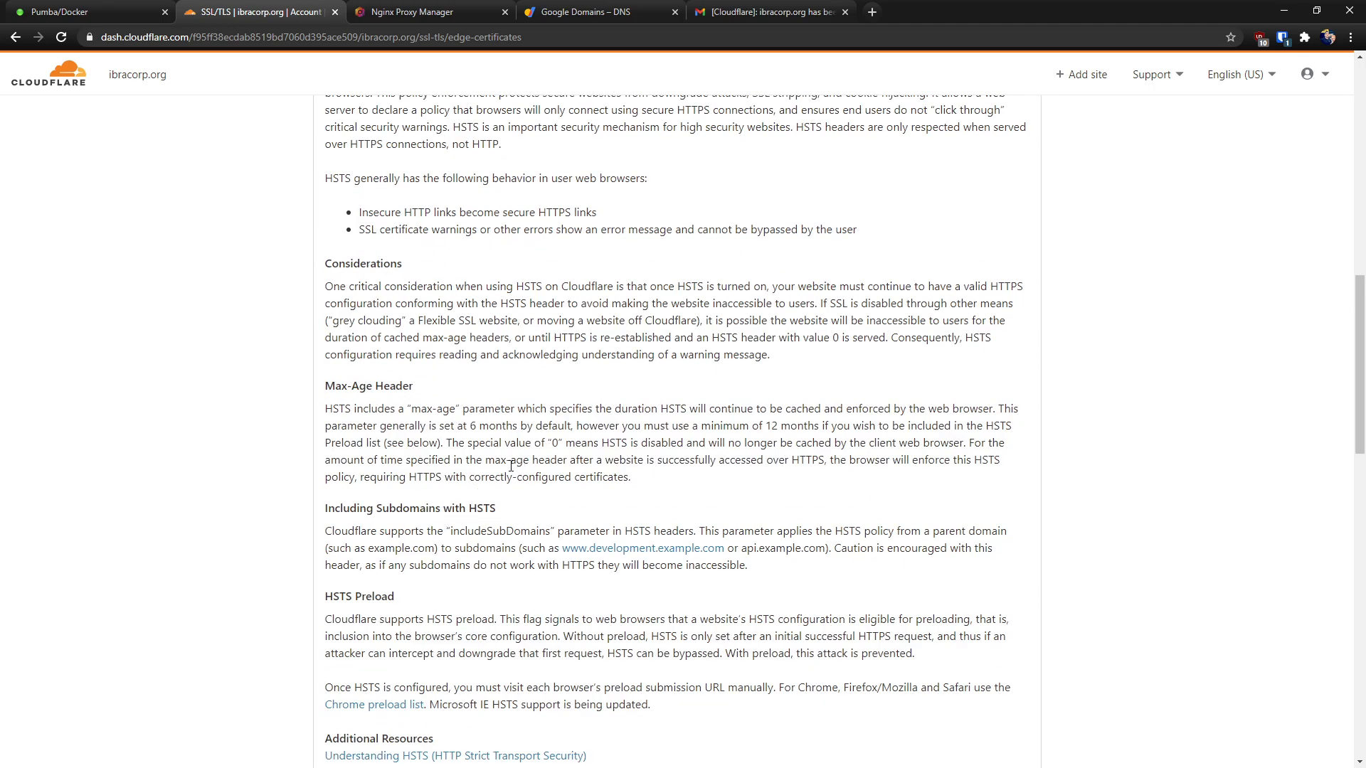
{"action": "scroll", "coordinate": [511, 466], "scroll_direction": "up", "scroll_amount": 4}
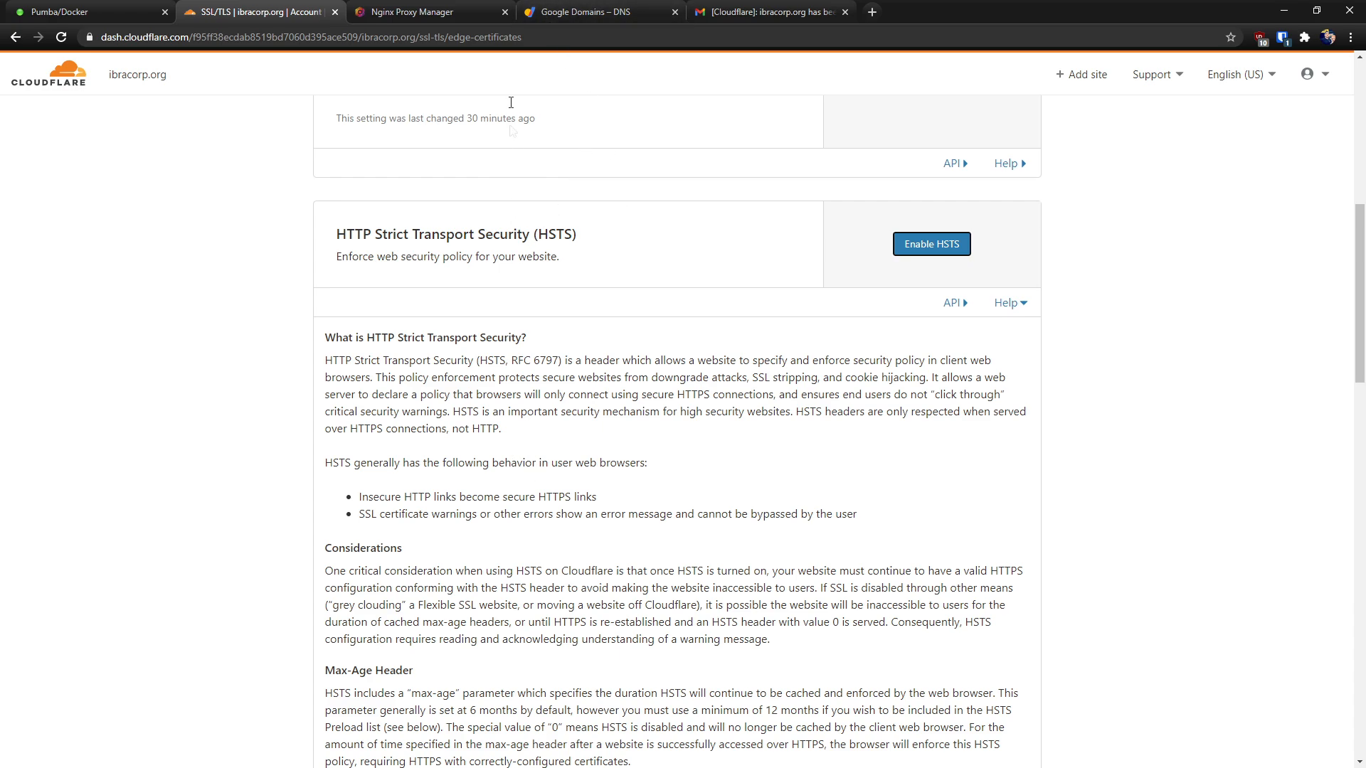
Return to Nginx Proxy Manager, save the new proxy host and open overseerr.ibracorp.org to test it.
{"action": "left_click", "coordinate": [470, 10]}
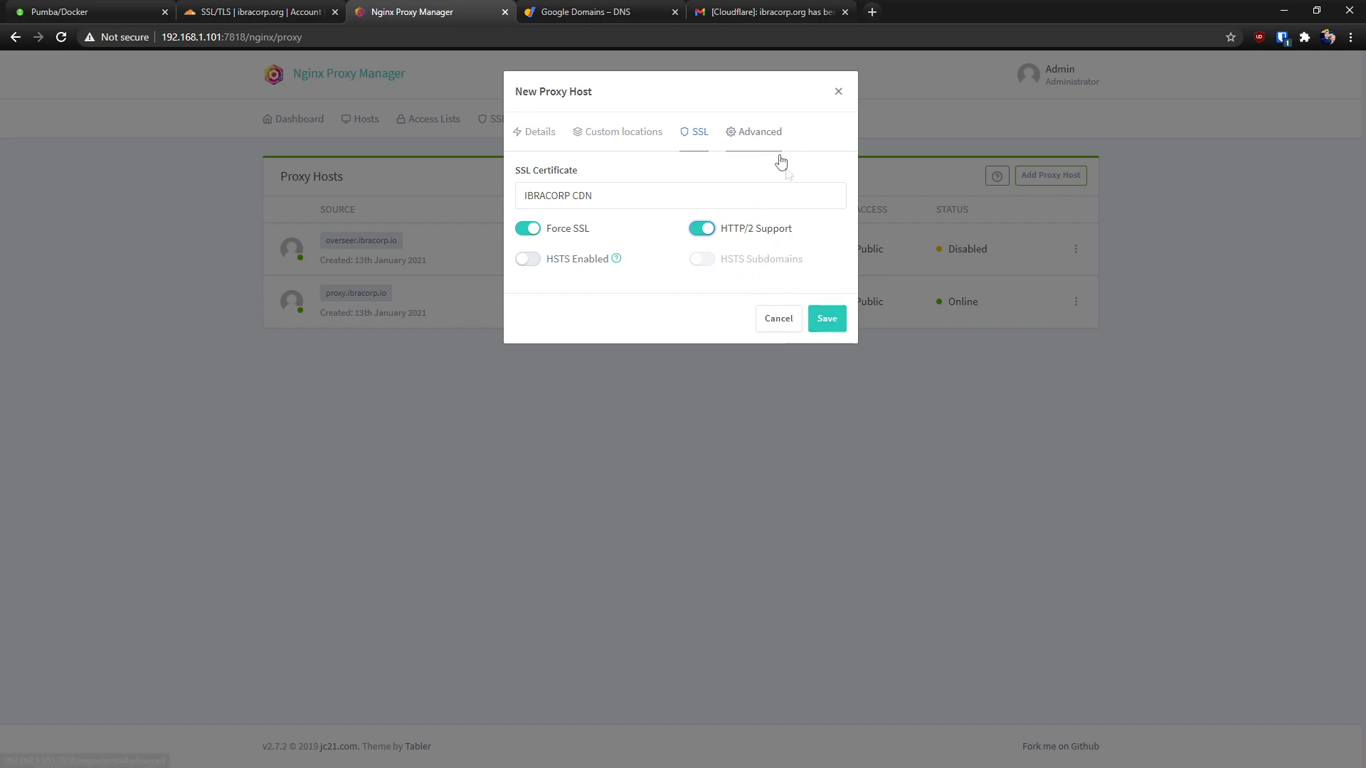
{"action": "left_click", "coordinate": [828, 321]}
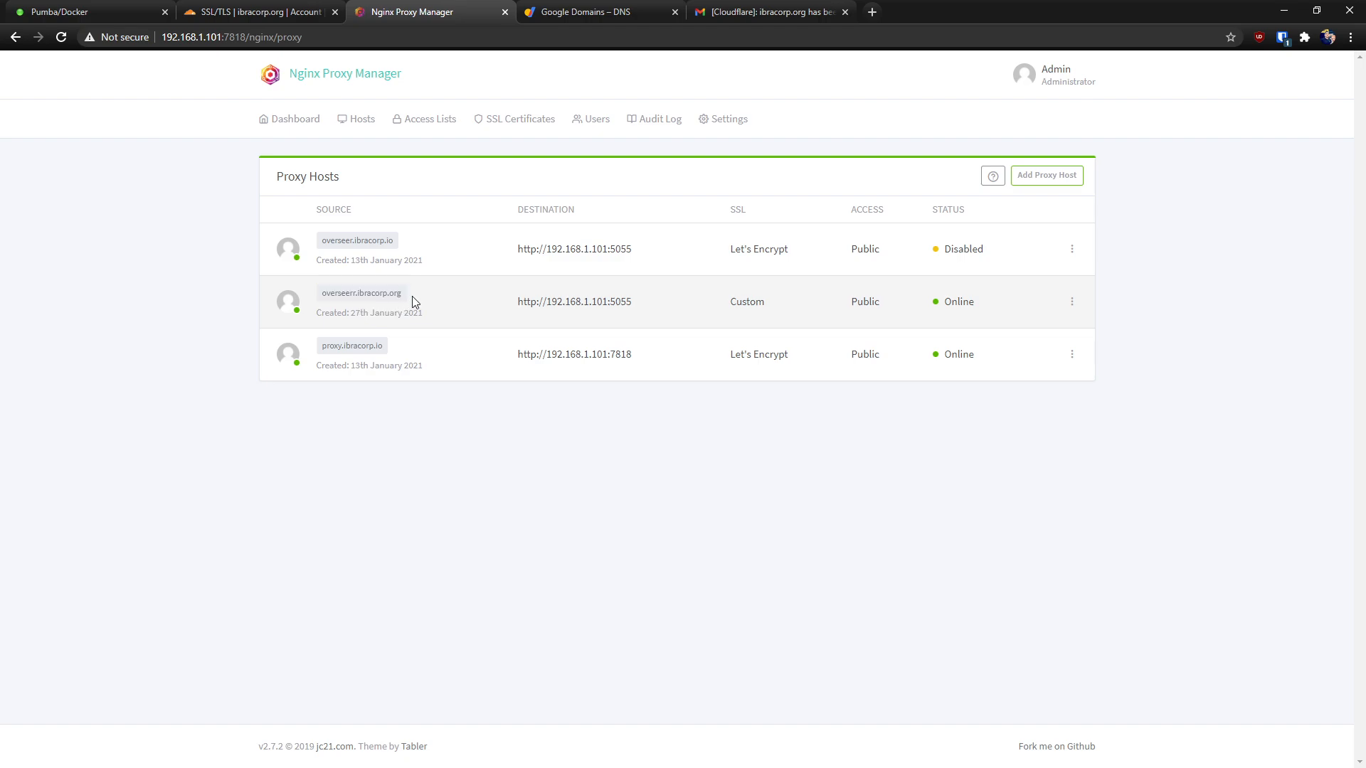
{"action": "left_click", "coordinate": [394, 299]}
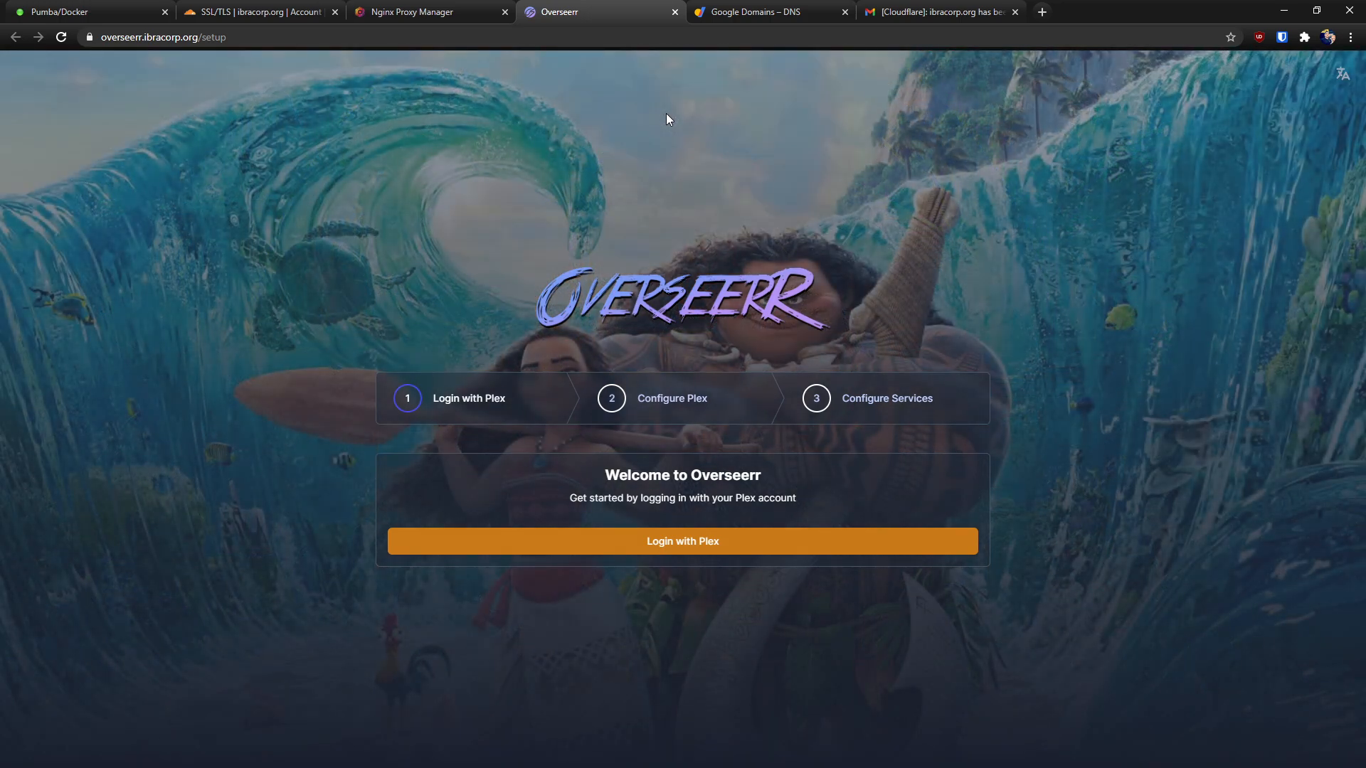
Switch to Cloudflare and reopen the ibracorp.org overview from the account's site list.
{"action": "left_click", "coordinate": [247, 18]}
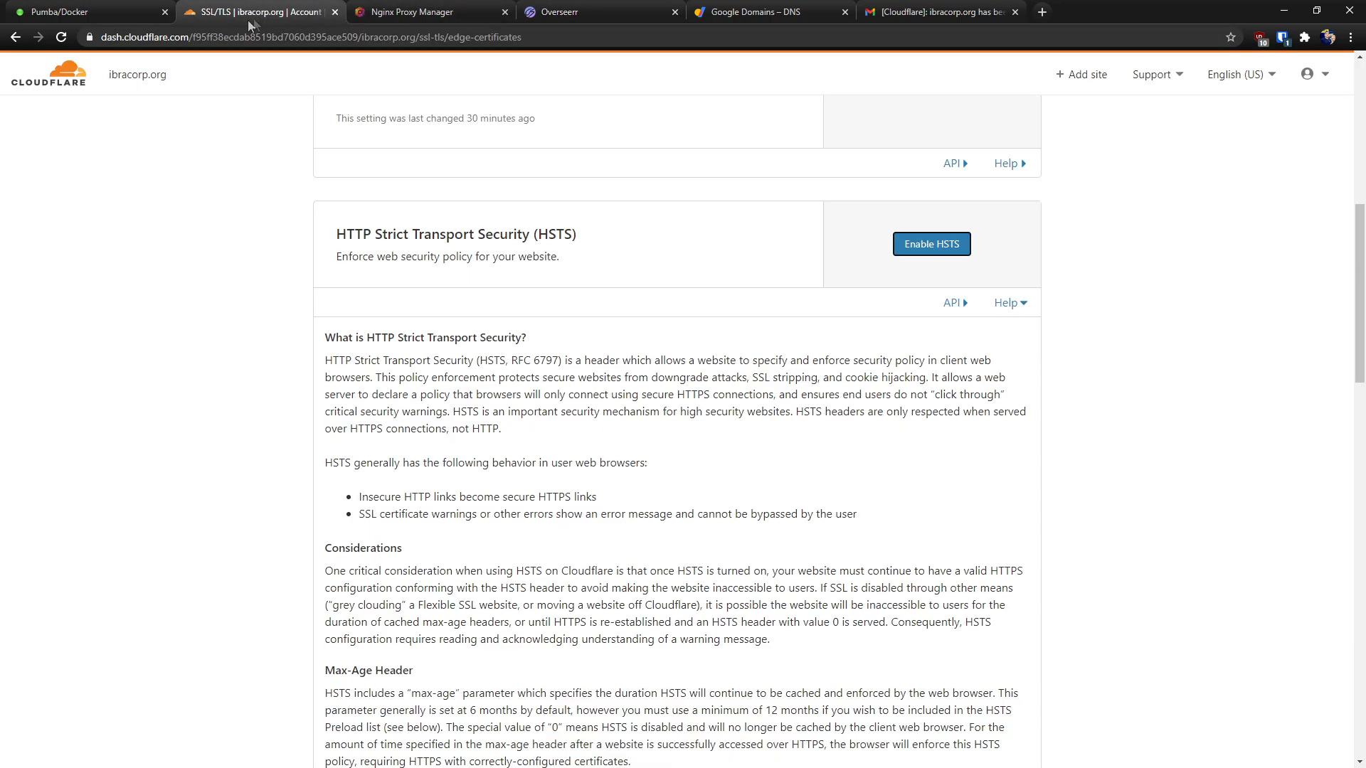
{"action": "left_click", "coordinate": [86, 86]}
{"action": "left_click", "coordinate": [375, 279]}
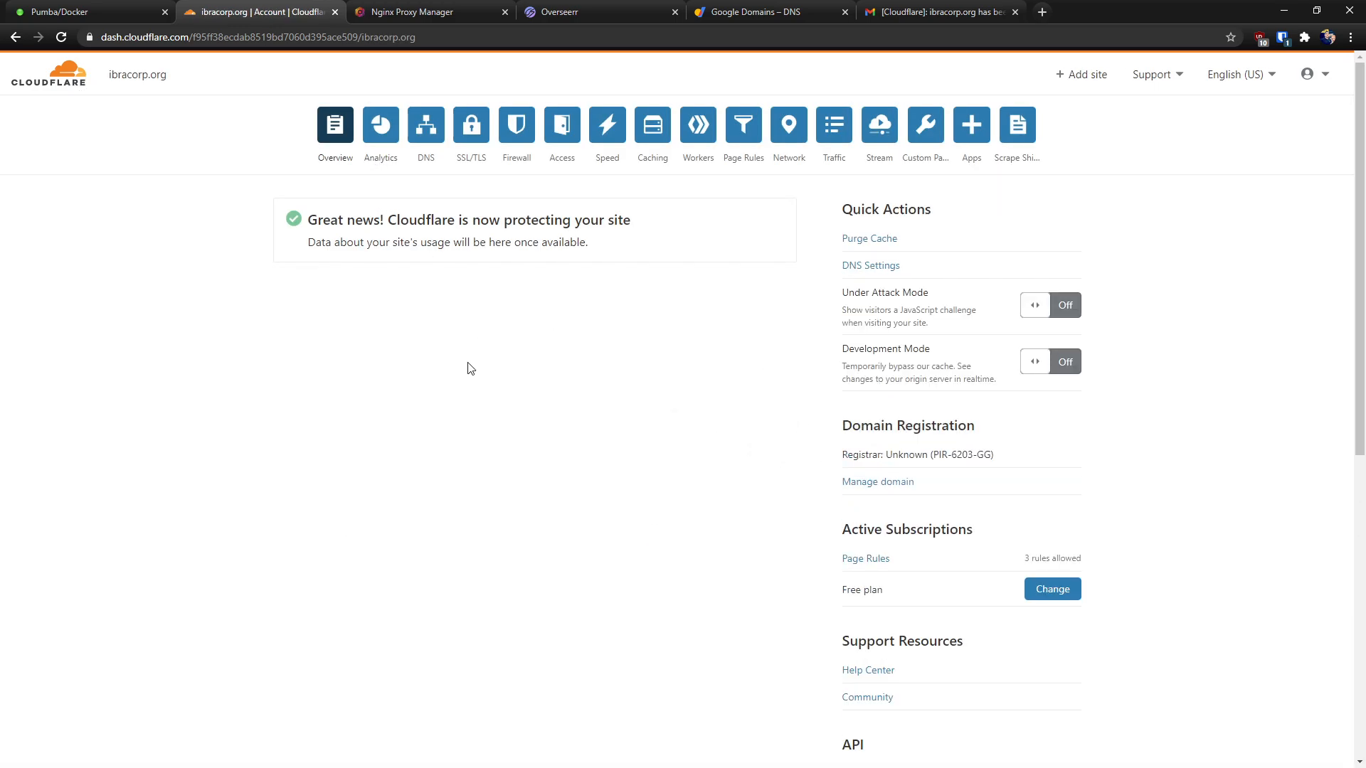
Examine the web traffic and security threat analytics for ibracorp.org over the last 24 hours.
{"action": "left_click", "coordinate": [370, 137]}
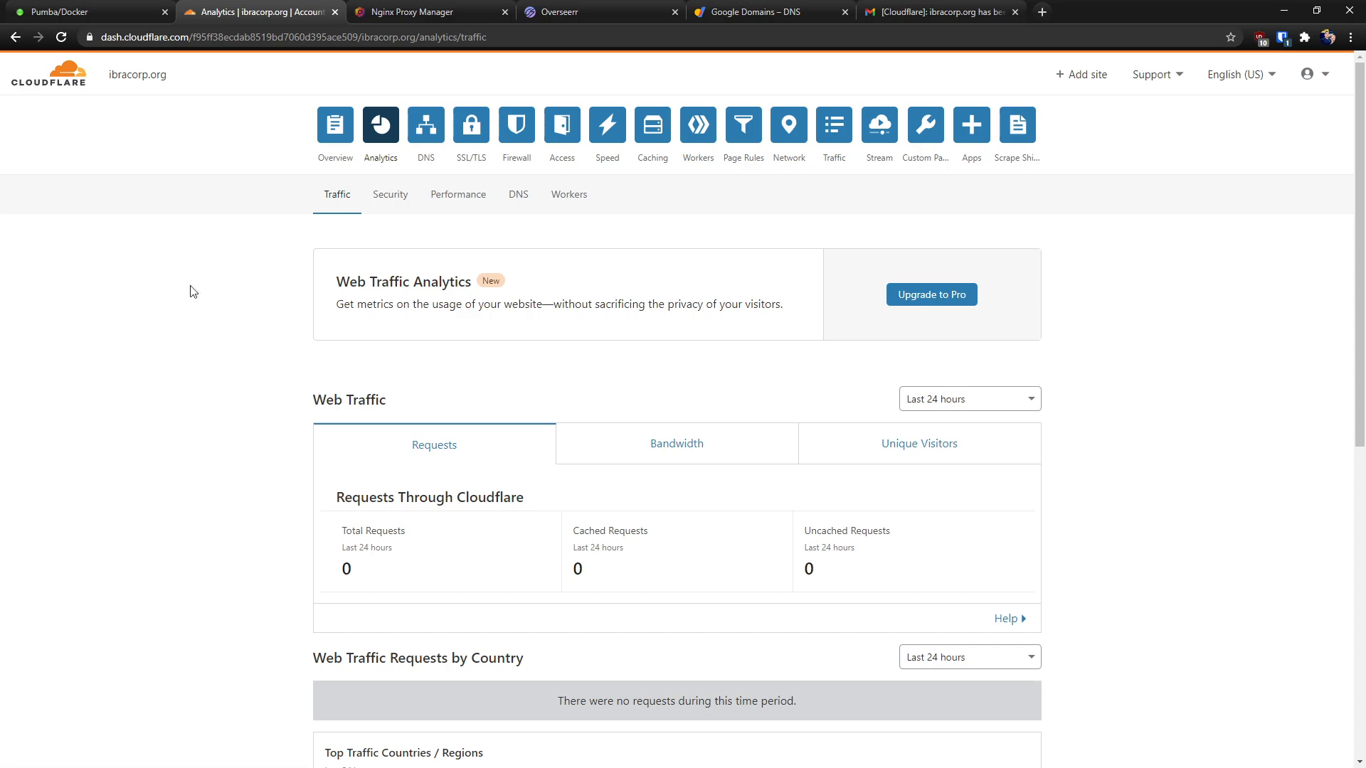
{"action": "scroll", "coordinate": [223, 301], "scroll_direction": "down", "scroll_amount": 1}
{"action": "scroll", "coordinate": [232, 283], "scroll_direction": "down", "scroll_amount": 5}
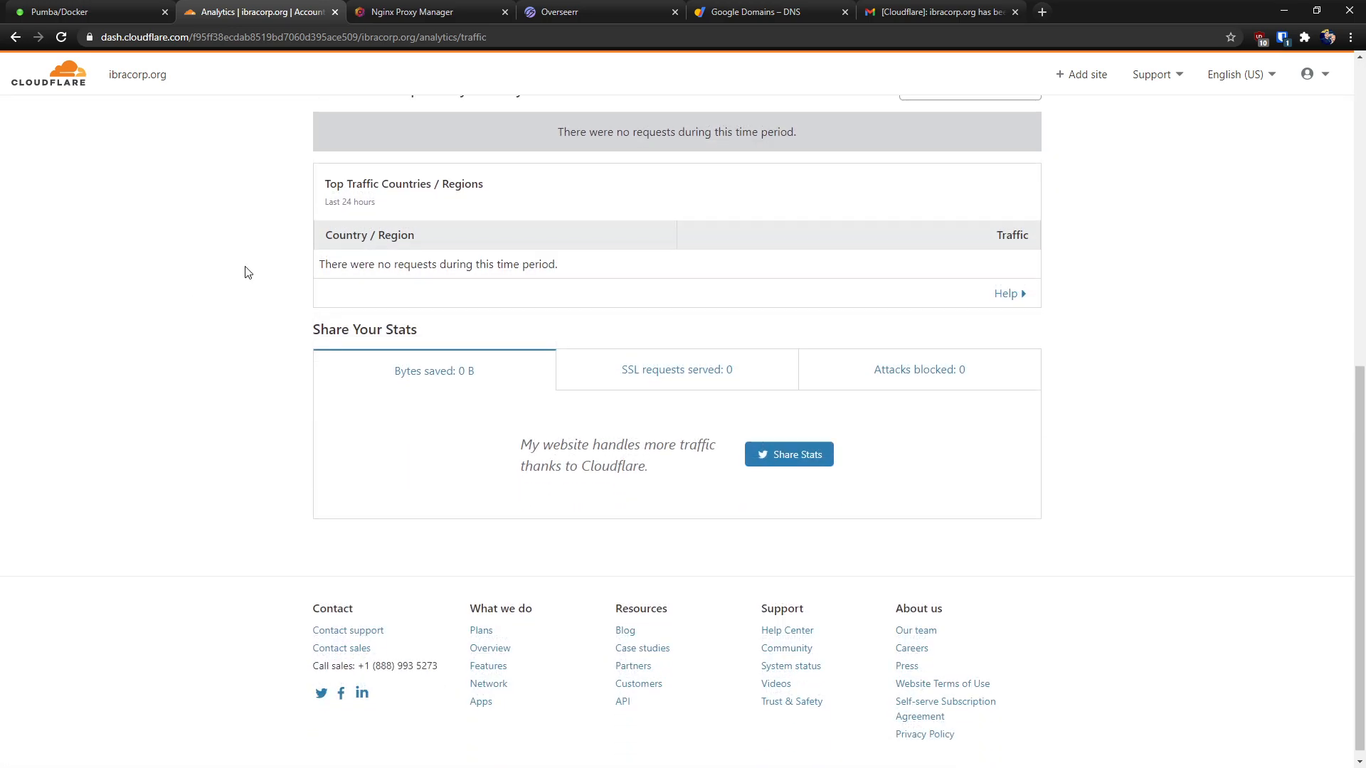
{"action": "scroll", "coordinate": [246, 271], "scroll_direction": "up", "scroll_amount": 6}
{"action": "scroll", "coordinate": [247, 273], "scroll_direction": "up", "scroll_amount": 1}
{"action": "left_click", "coordinate": [395, 197]}
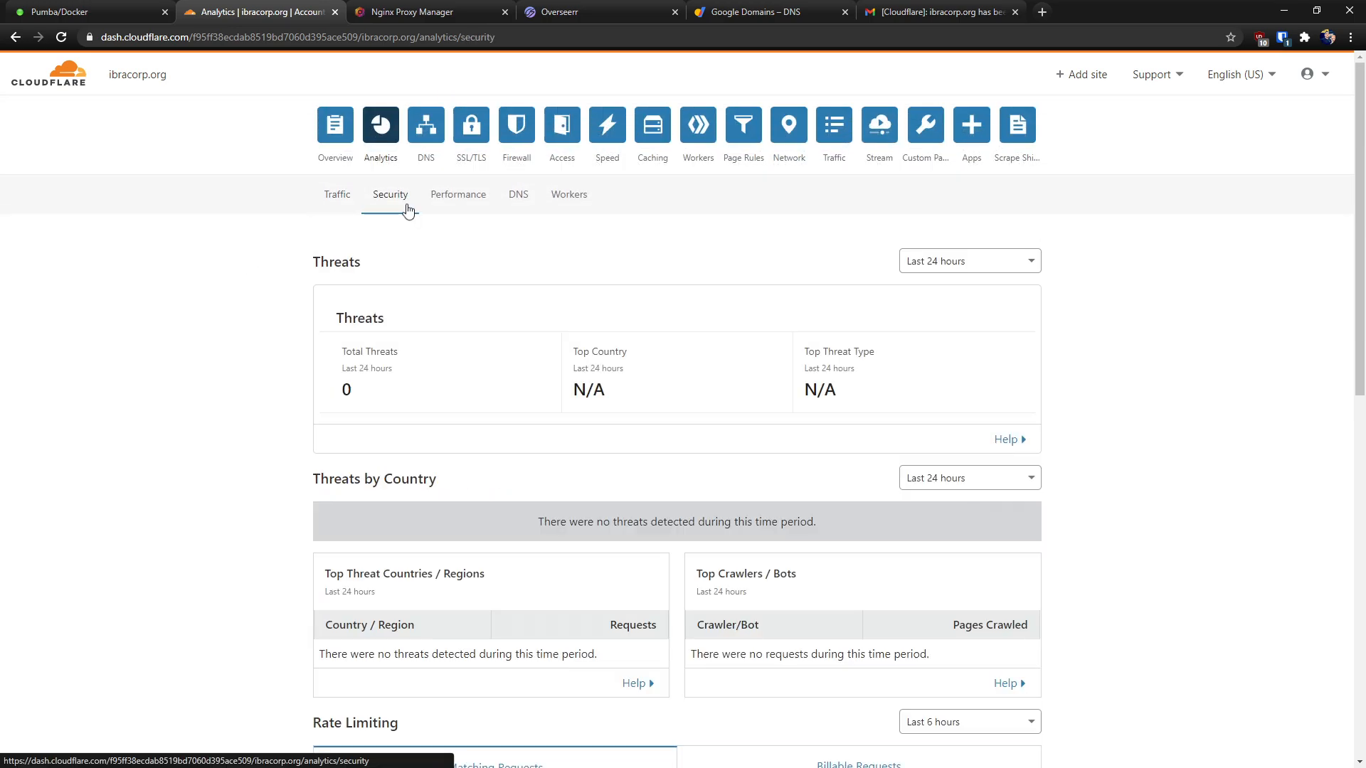
{"action": "scroll", "coordinate": [409, 216], "scroll_direction": "down", "scroll_amount": 2}
{"action": "scroll", "coordinate": [372, 213], "scroll_direction": "up", "scroll_amount": 4}
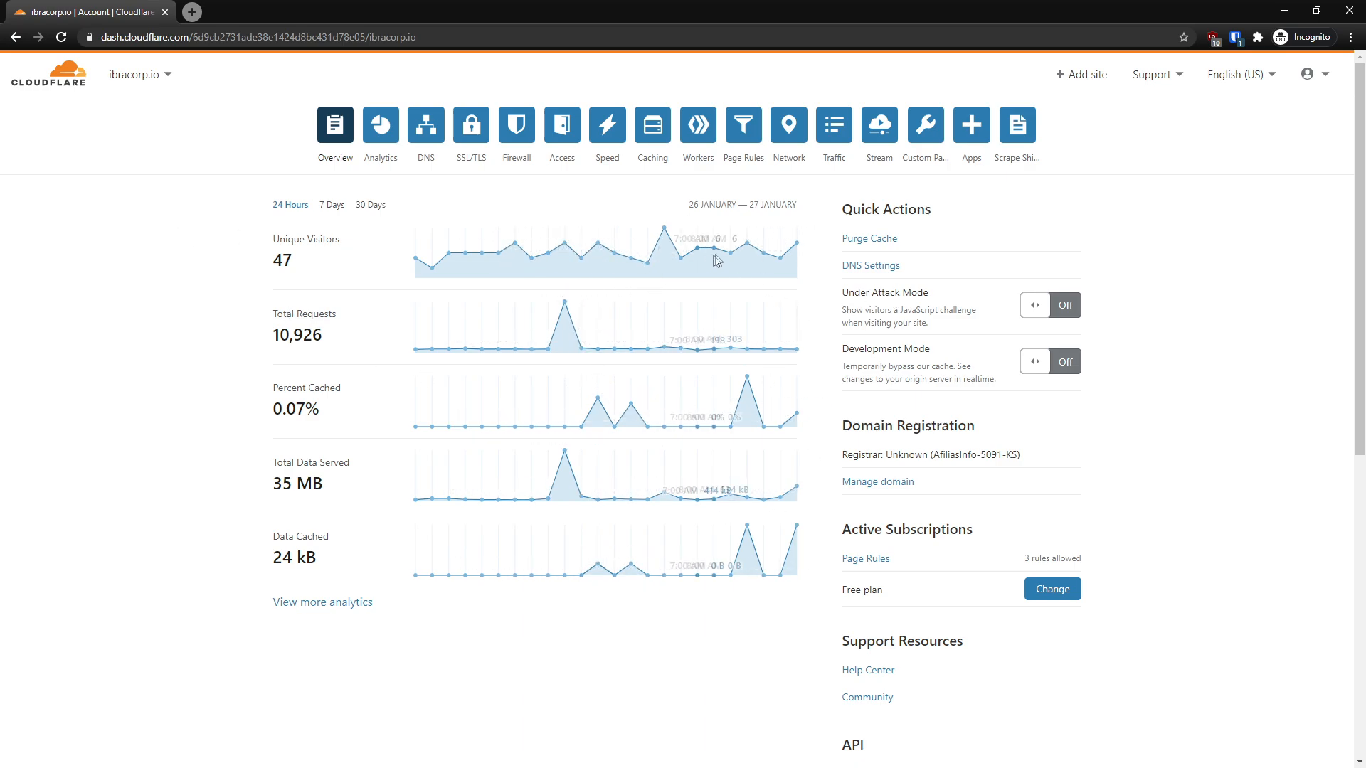
Examine ibracorp.io's analytics, covering web requests, traffic by country, shared stats and security threats.
{"action": "left_click", "coordinate": [384, 128]}
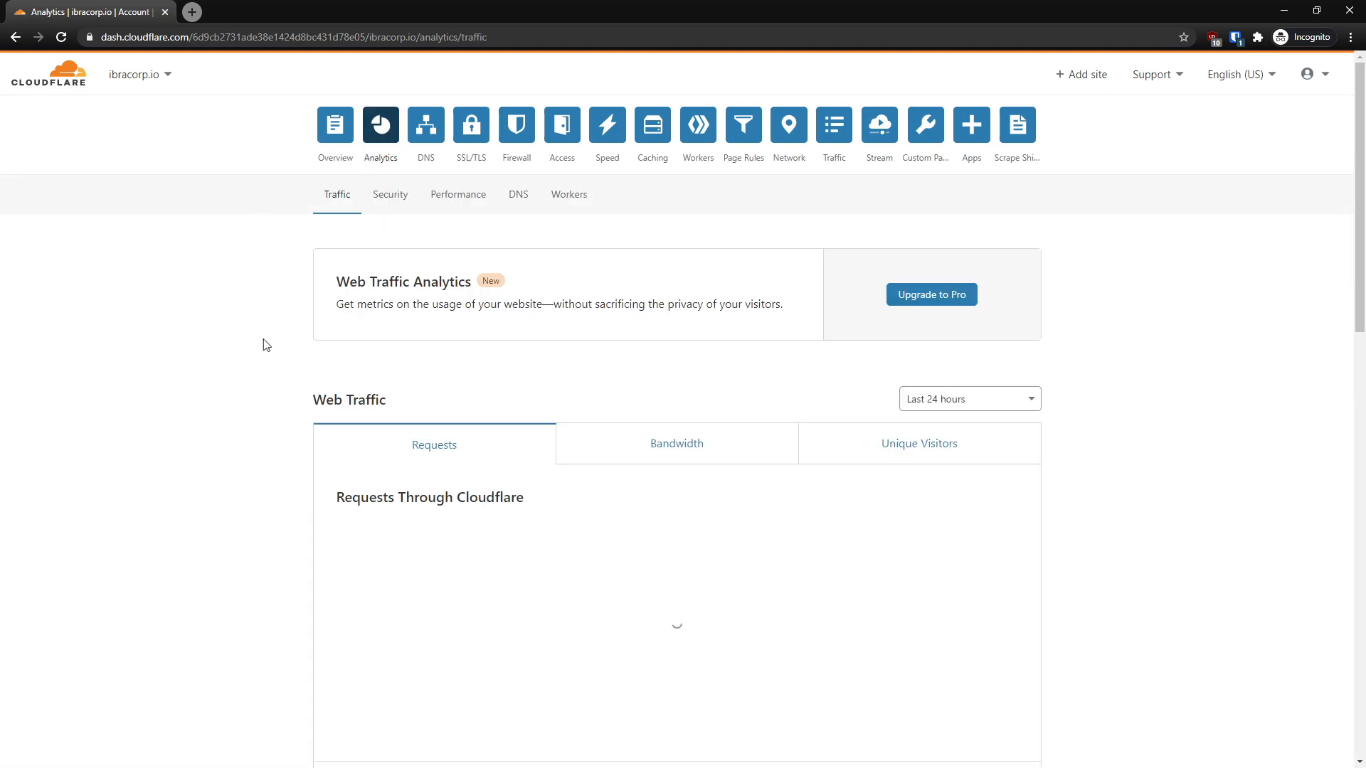
{"action": "scroll", "coordinate": [268, 339], "scroll_direction": "down", "scroll_amount": 3}
{"action": "scroll", "coordinate": [597, 519], "scroll_direction": "down", "scroll_amount": 3}
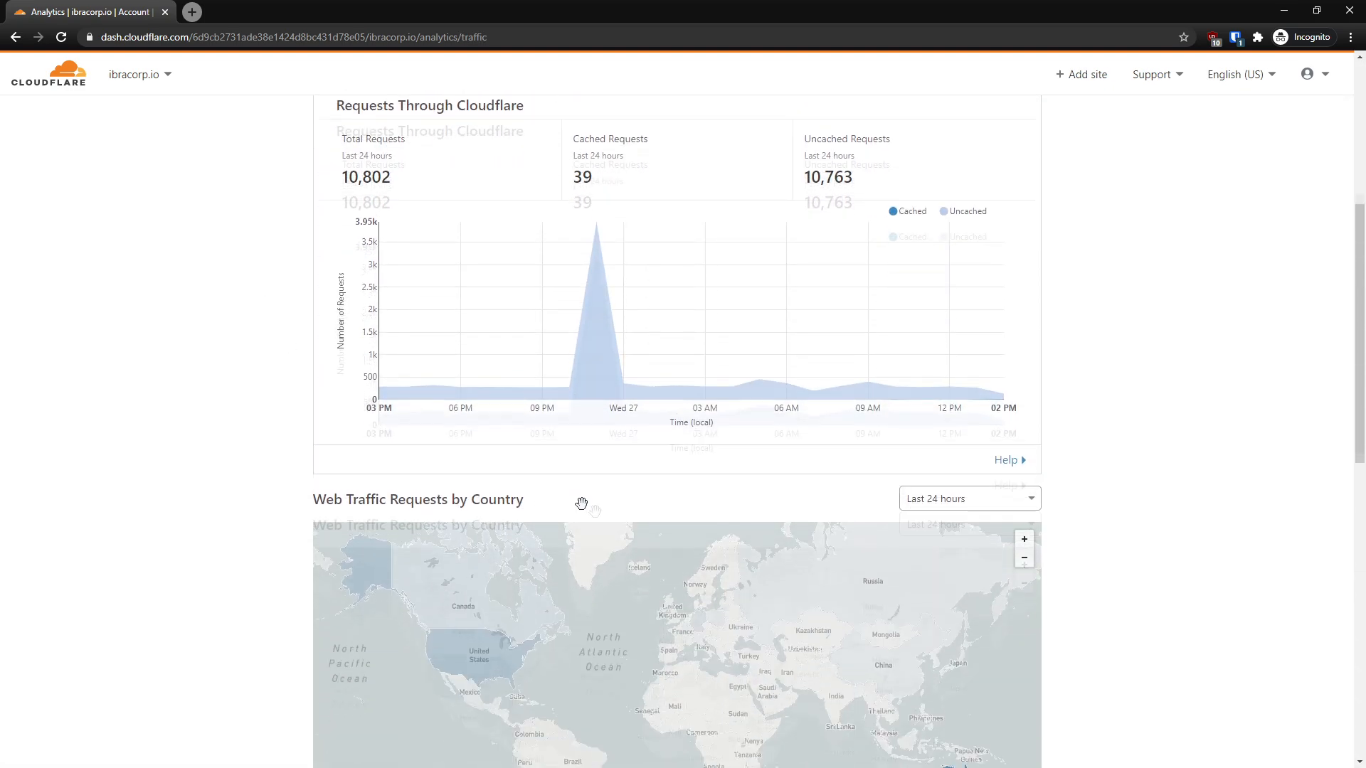
{"action": "scroll", "coordinate": [216, 387], "scroll_direction": "down", "scroll_amount": 3}
{"action": "scroll", "coordinate": [248, 384], "scroll_direction": "down", "scroll_amount": 4}
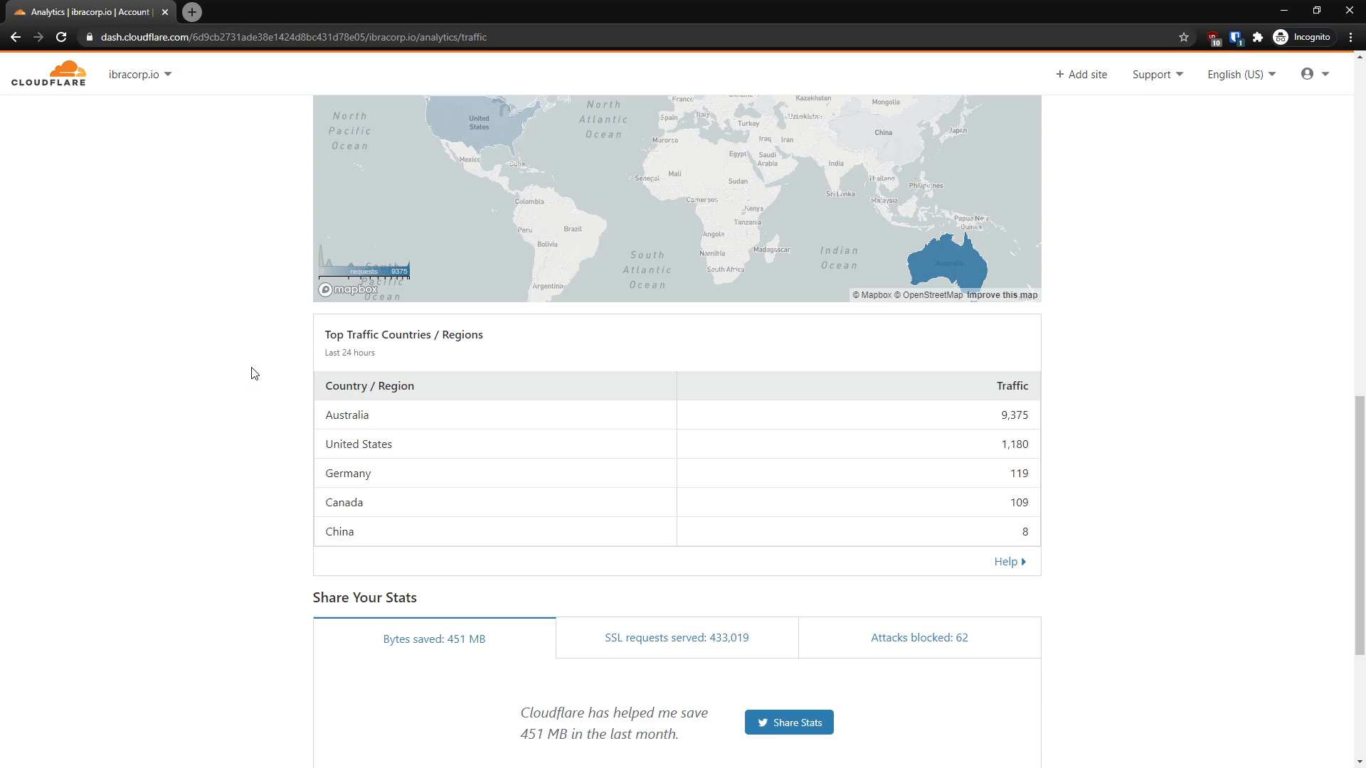
{"action": "scroll", "coordinate": [255, 373], "scroll_direction": "down", "scroll_amount": 3}
{"action": "scroll", "coordinate": [416, 384], "scroll_direction": "up", "scroll_amount": 8}
{"action": "scroll", "coordinate": [409, 385], "scroll_direction": "up", "scroll_amount": 2}
{"action": "scroll", "coordinate": [271, 339], "scroll_direction": "up", "scroll_amount": 8}
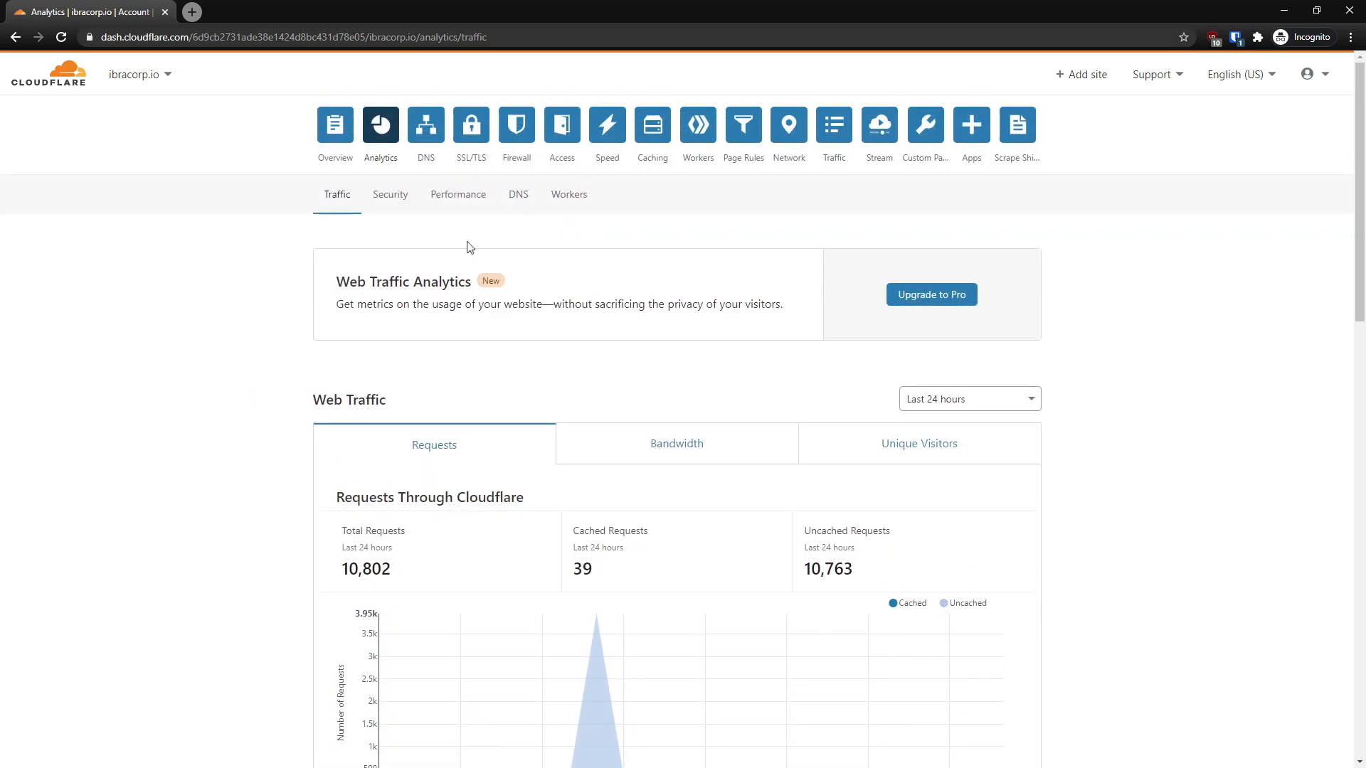
{"action": "left_click", "coordinate": [398, 194]}
{"action": "scroll", "coordinate": [278, 340], "scroll_direction": "down", "scroll_amount": 4}
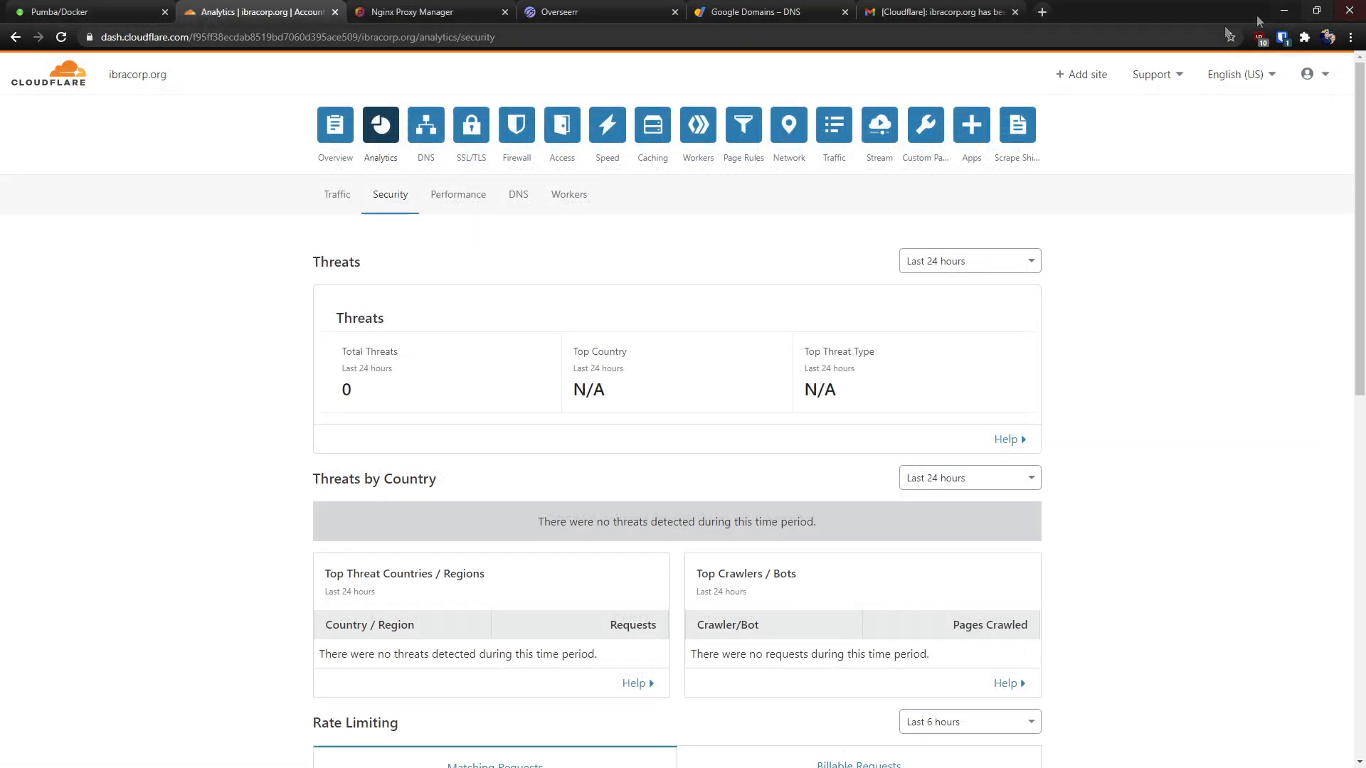
{"action": "left_click", "coordinate": [403, 7]}
{"action": "left_click", "coordinate": [292, 7]}
{"action": "left_click", "coordinate": [396, 6]}
{"action": "left_click", "coordinate": [283, 6]}
{"action": "left_click", "coordinate": [396, 6]}
{"action": "left_click", "coordinate": [291, 7]}
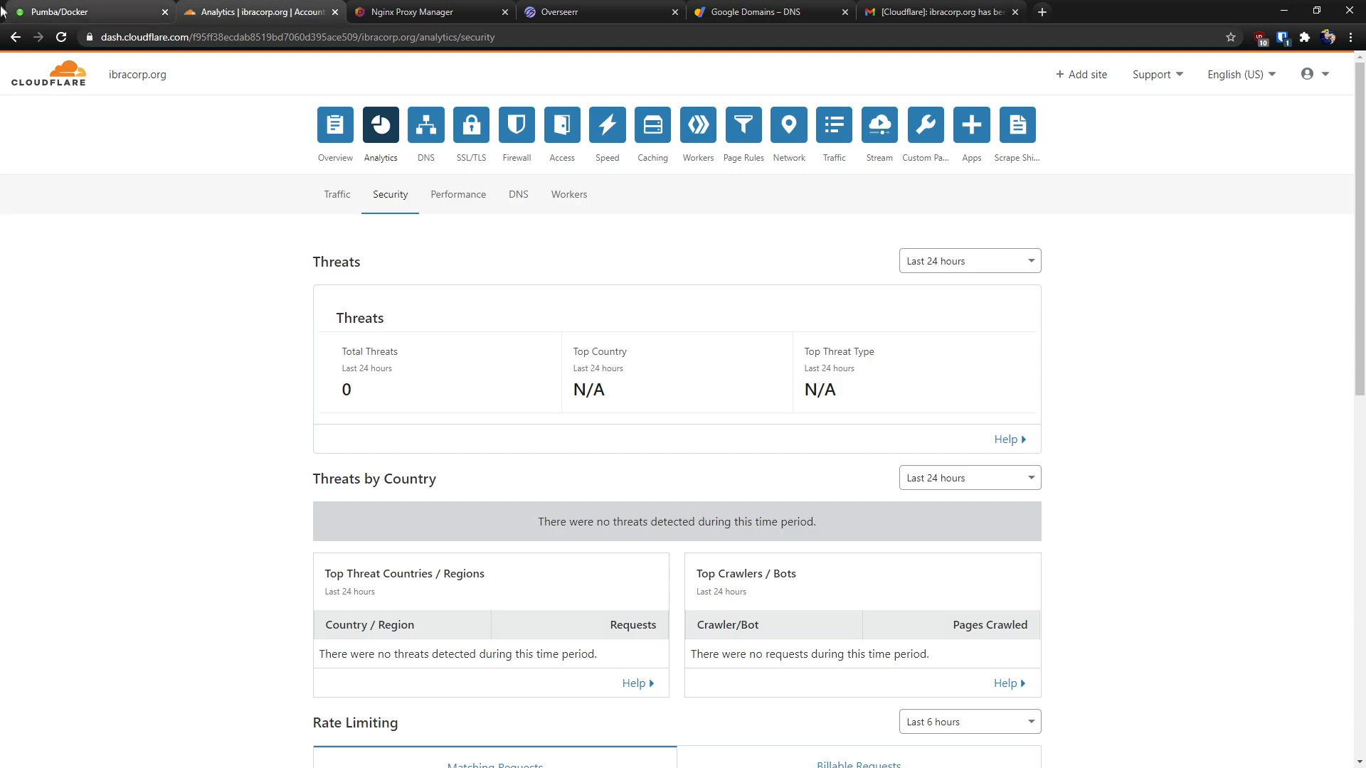
Look over the Firewall and Access sections for ibracorp.org and return to the site overview.
{"action": "left_click", "coordinate": [350, 135]}
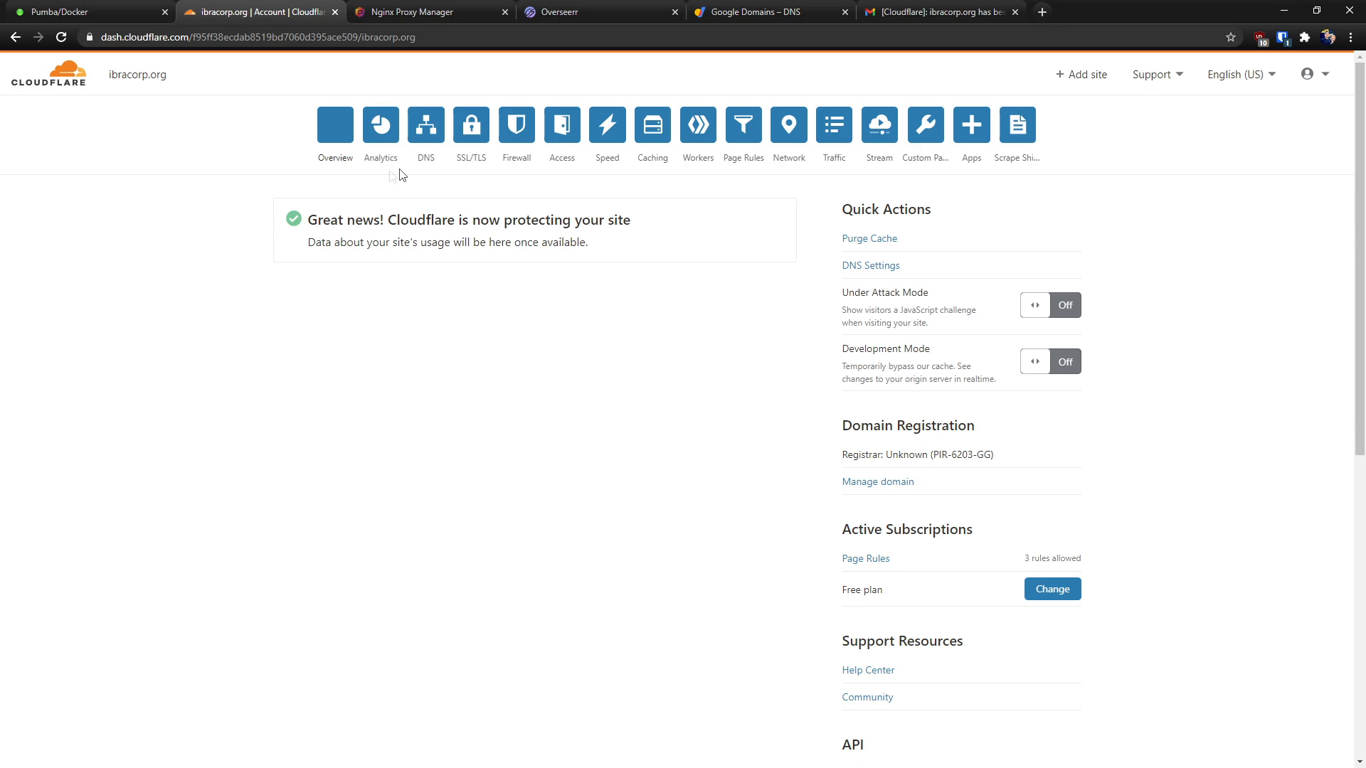
{"action": "left_click", "coordinate": [532, 131]}
{"action": "left_click", "coordinate": [570, 128]}
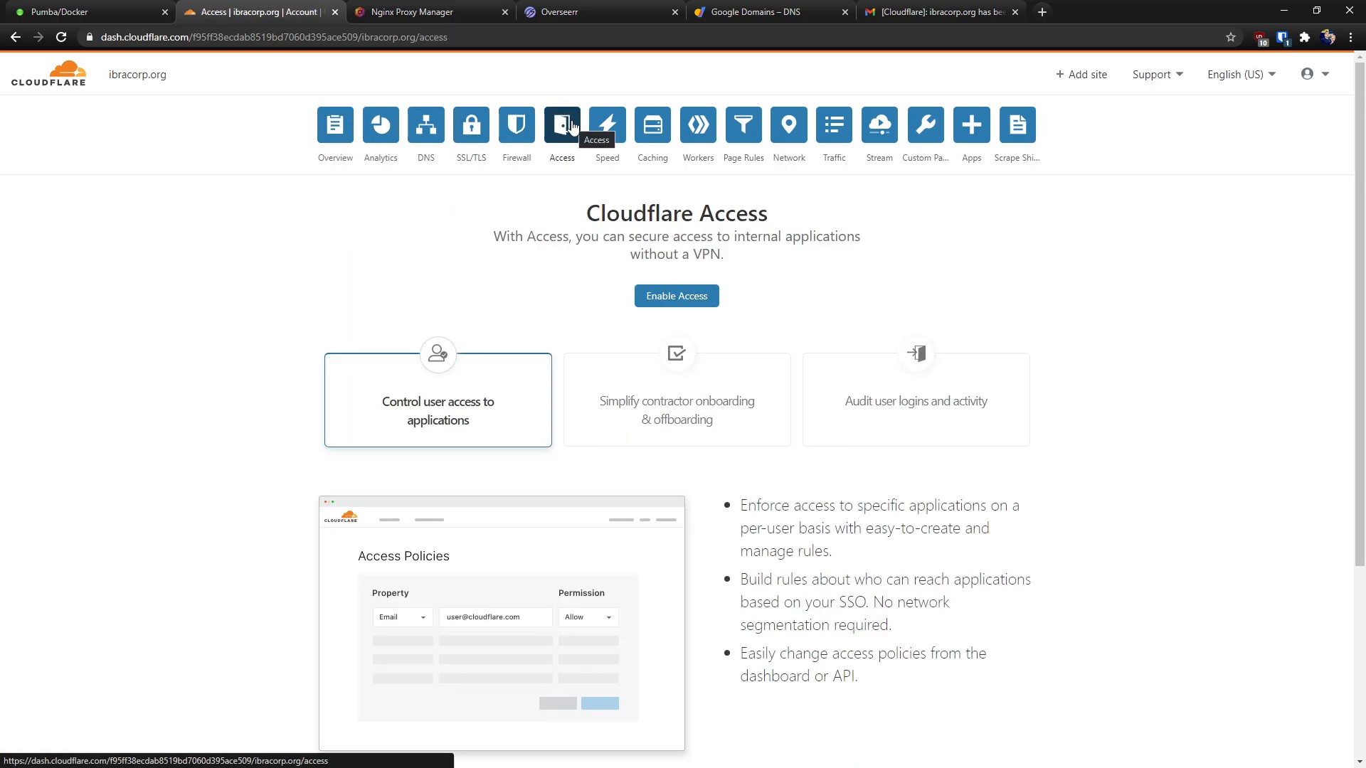
{"action": "left_click", "coordinate": [350, 134]}
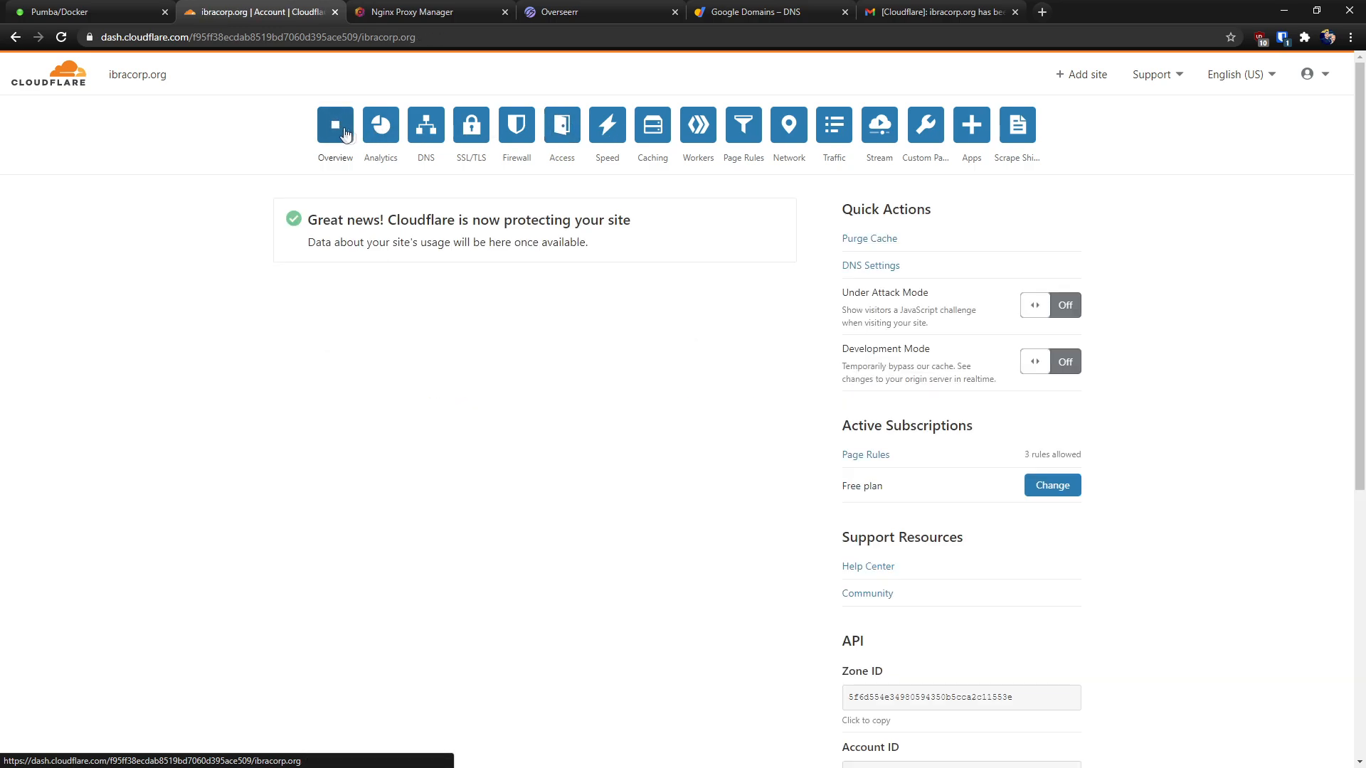